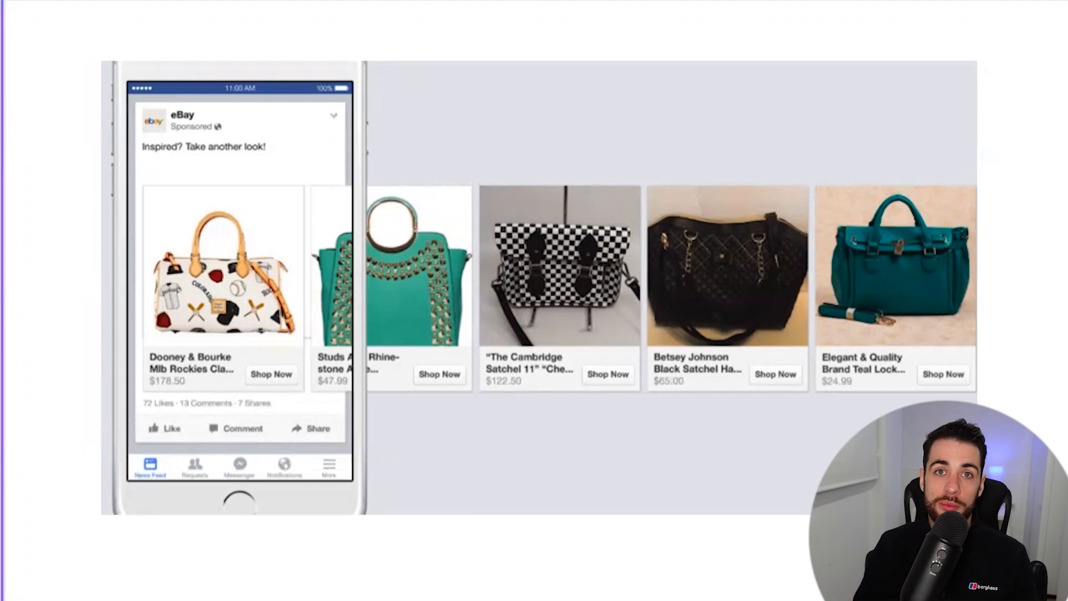
# Advance the example-ad slides to the Instagram collection ad example
pyautogui.press('Right')
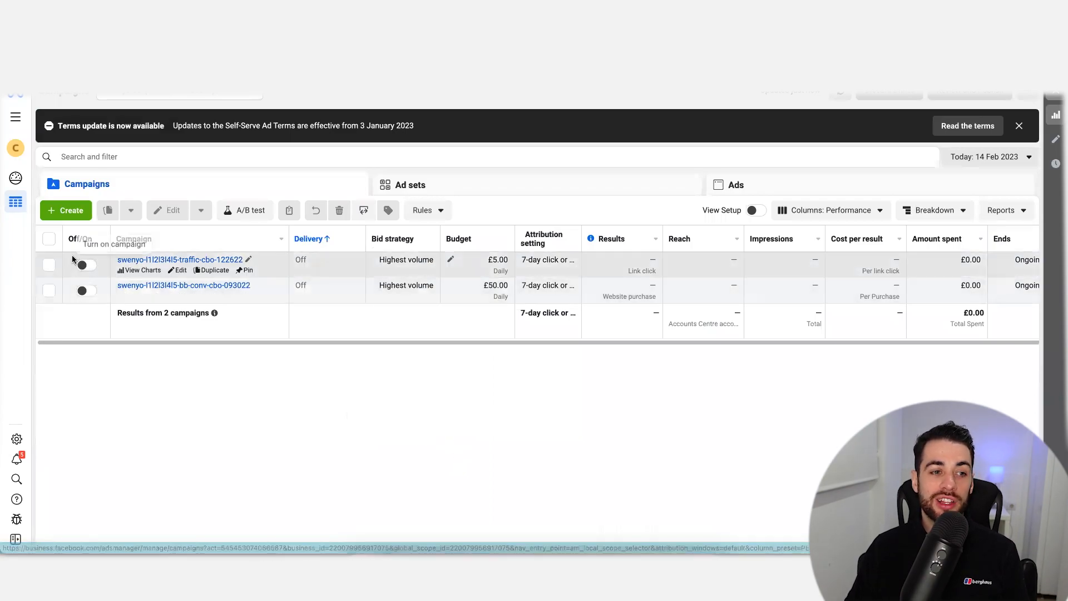
# Create a new campaign with the Sales objective, producing the 'New Sales campaign' draft
pyautogui.moveTo(71, 240)
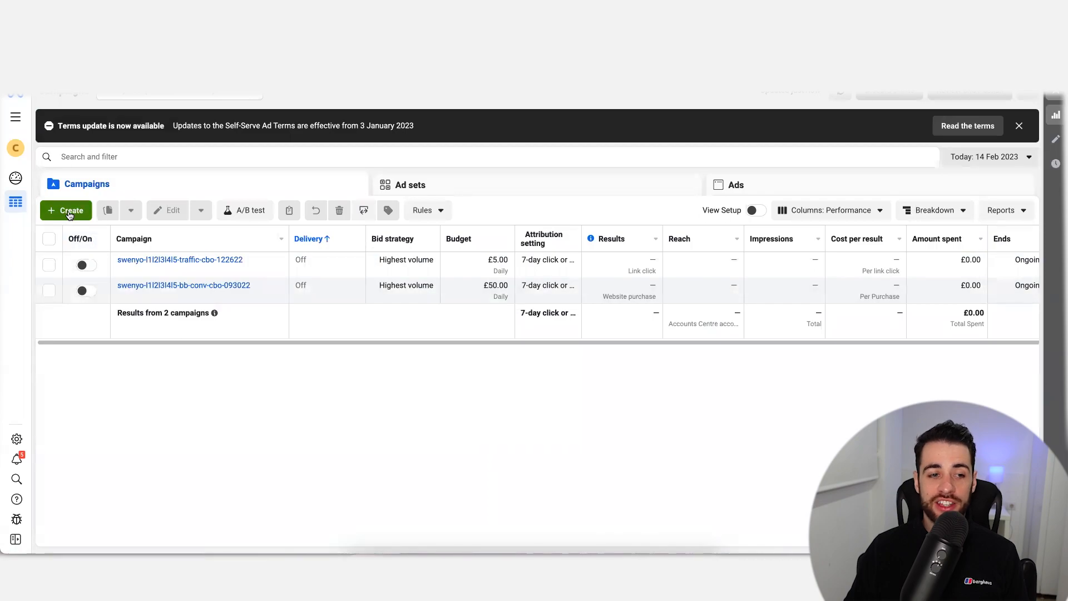
pyautogui.click(70, 214)
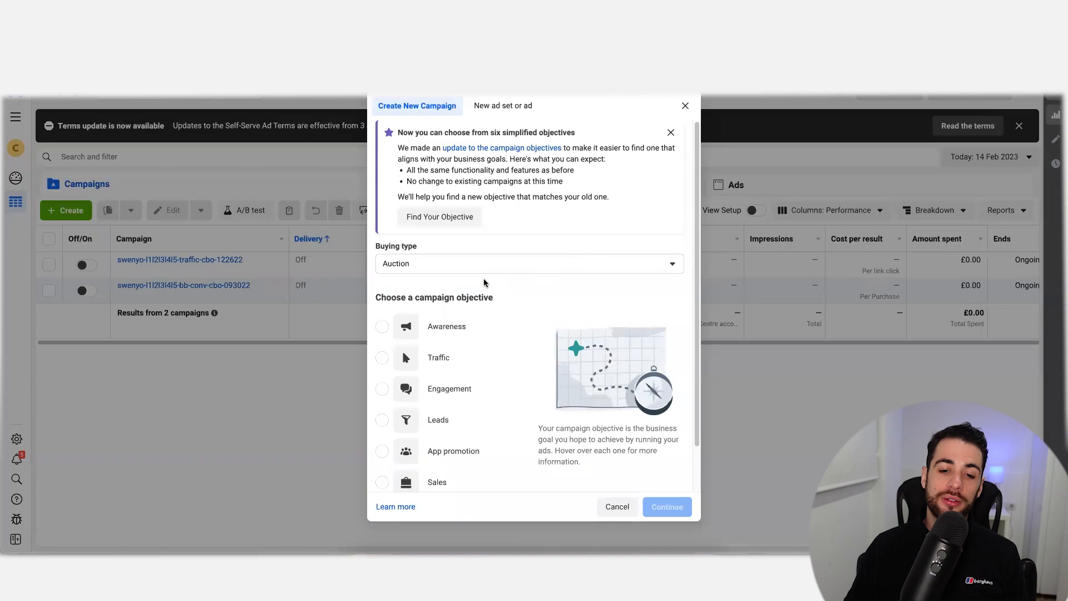
pyautogui.scroll(-1, 511, 311)
pyautogui.scroll(-1, 514, 308)
pyautogui.moveTo(514, 309)
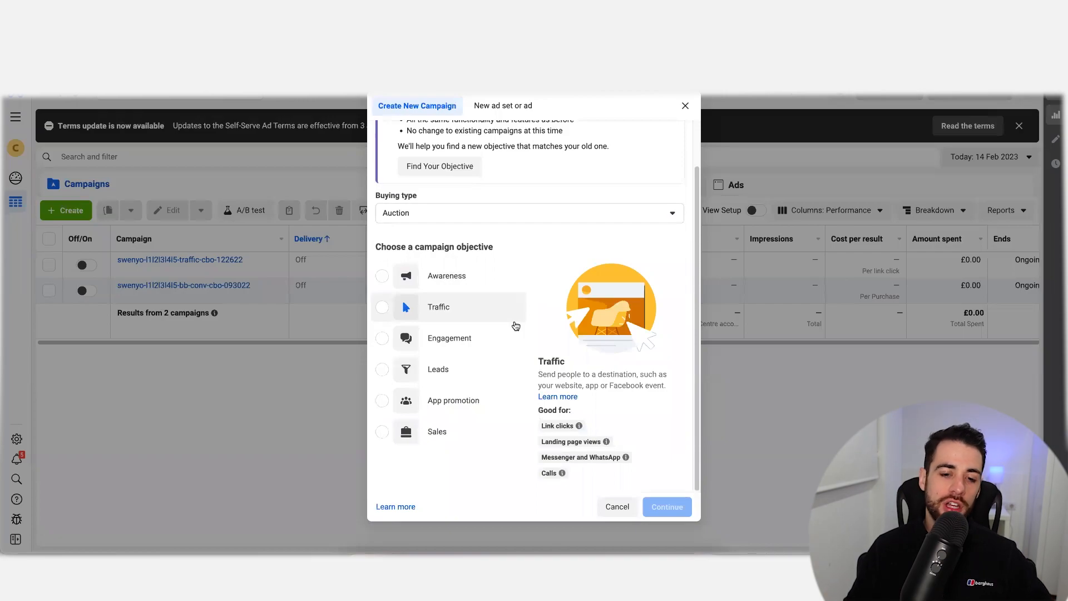
pyautogui.click(383, 436)
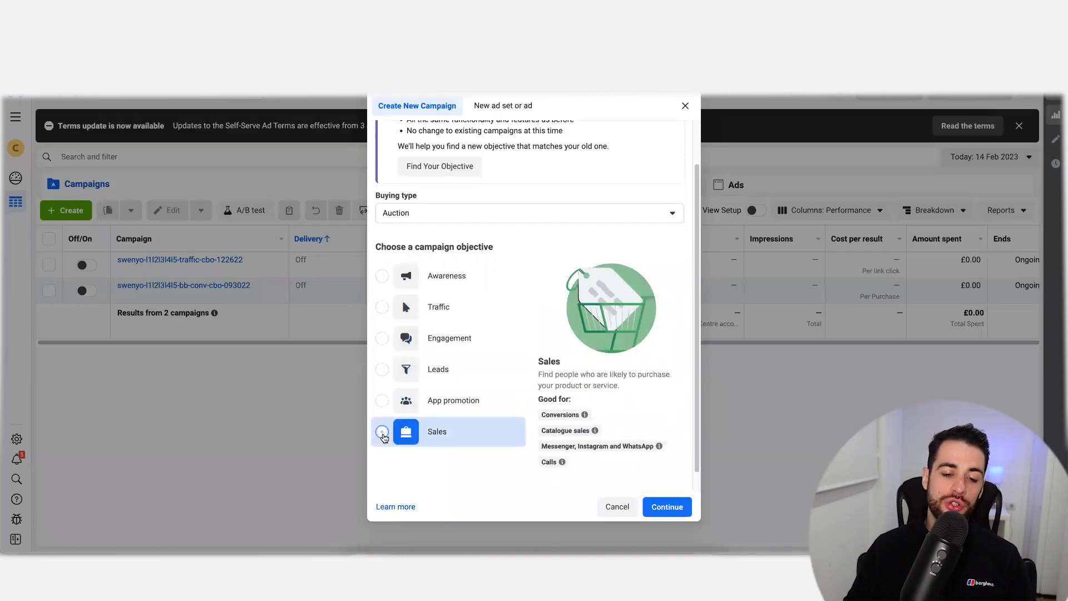
pyautogui.moveTo(600, 436)
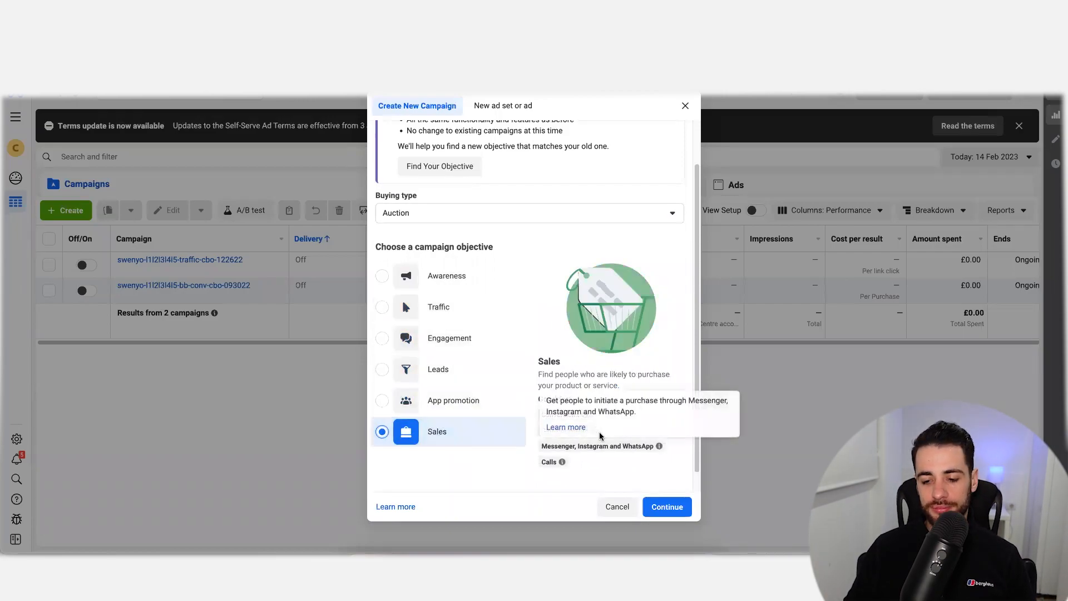
pyautogui.click(672, 508)
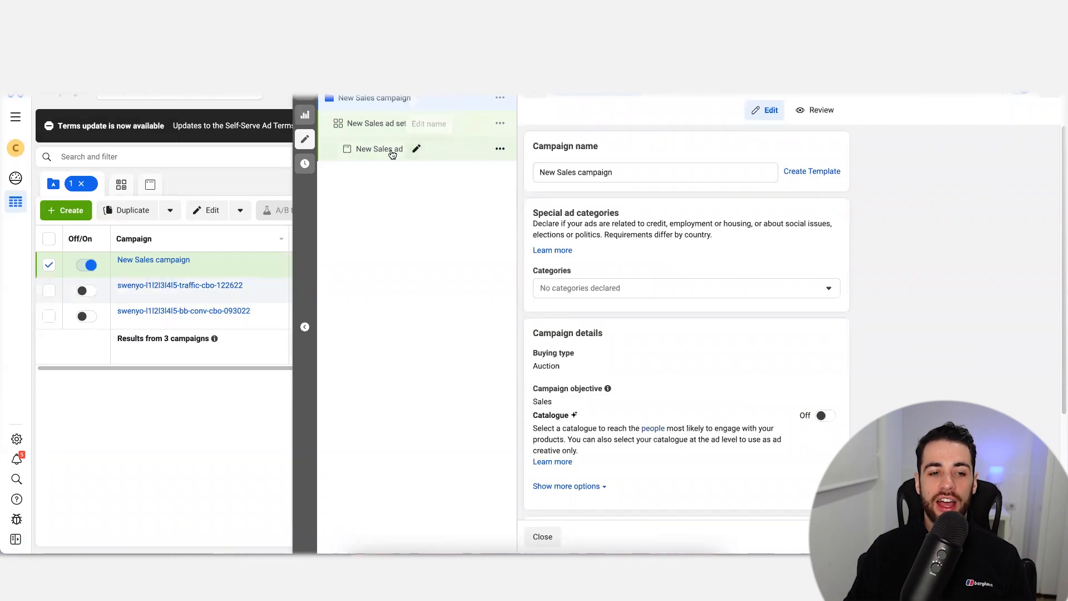
# Replace the campaign name with 'campaign instagram'
pyautogui.tripleClick(654, 174)
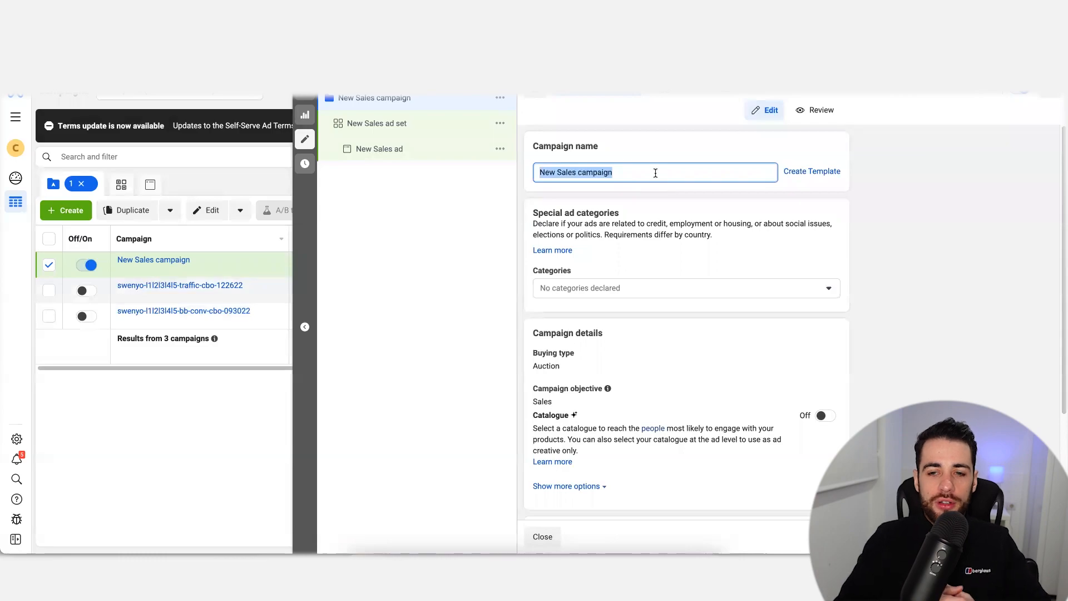
pyautogui.write('ca')
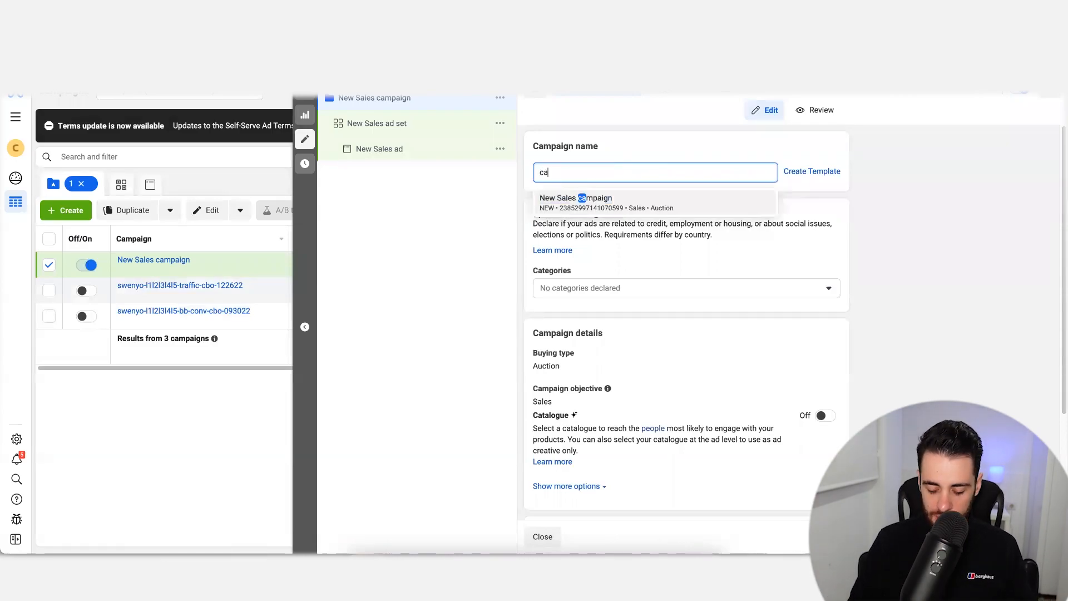
pyautogui.write('mpaign i')
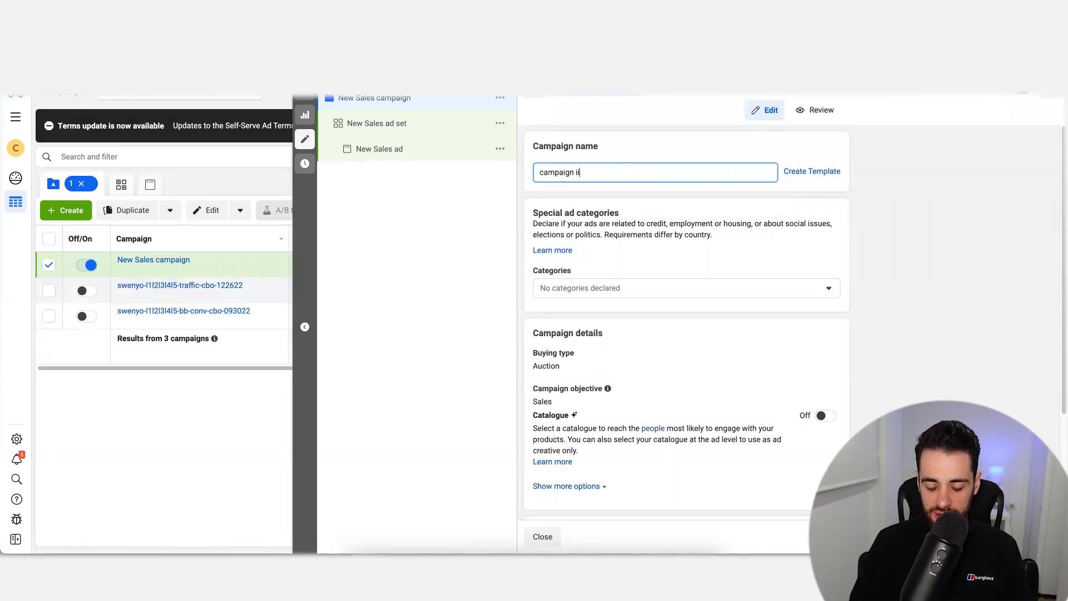
pyautogui.write('nstagram')
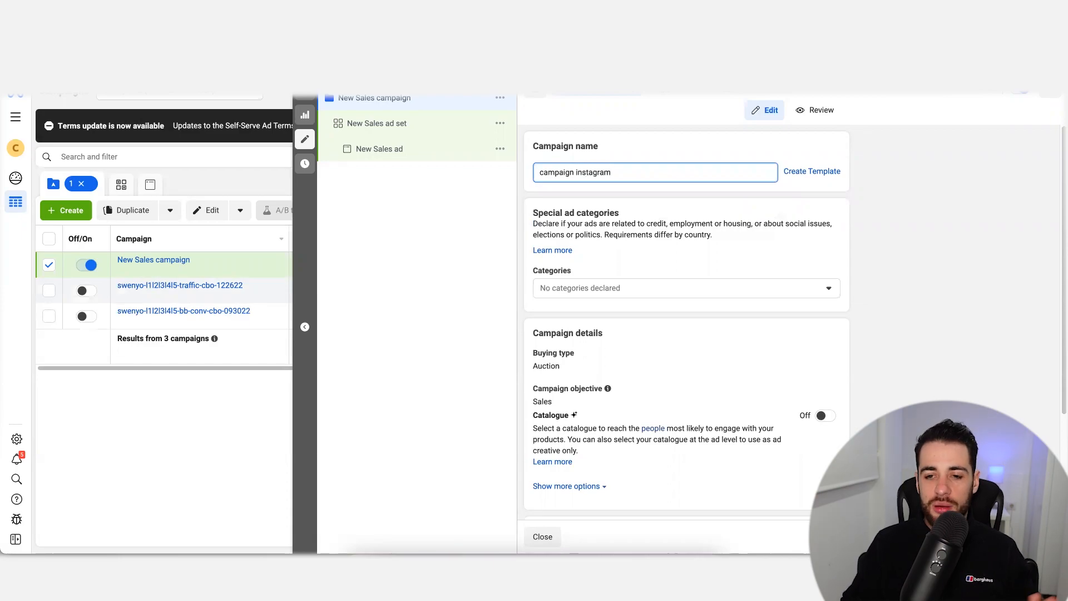
pyautogui.click(755, 157)
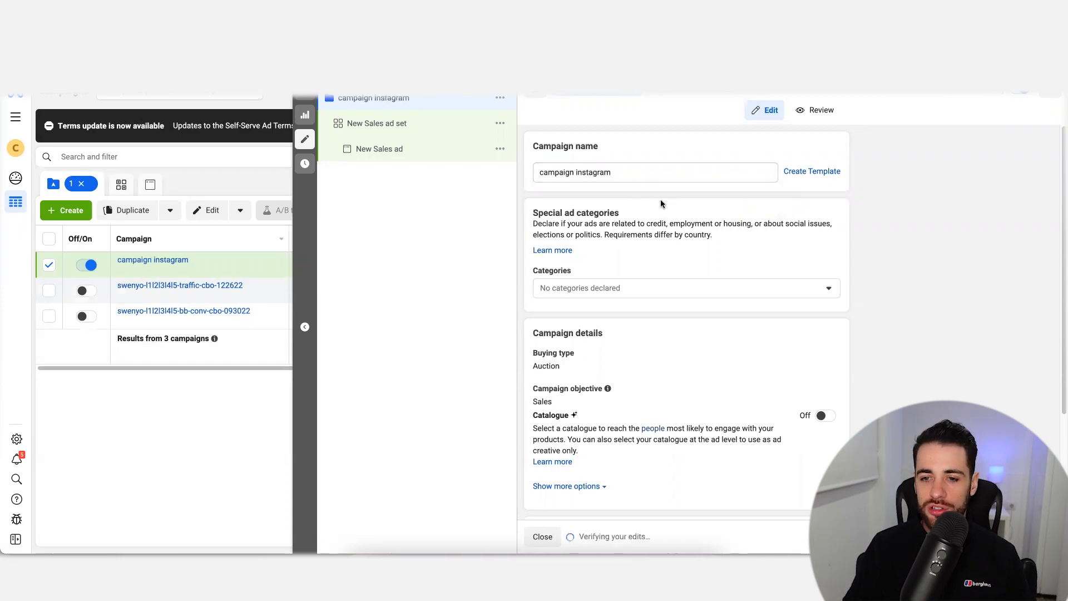
pyautogui.scroll(-3, 649, 201)
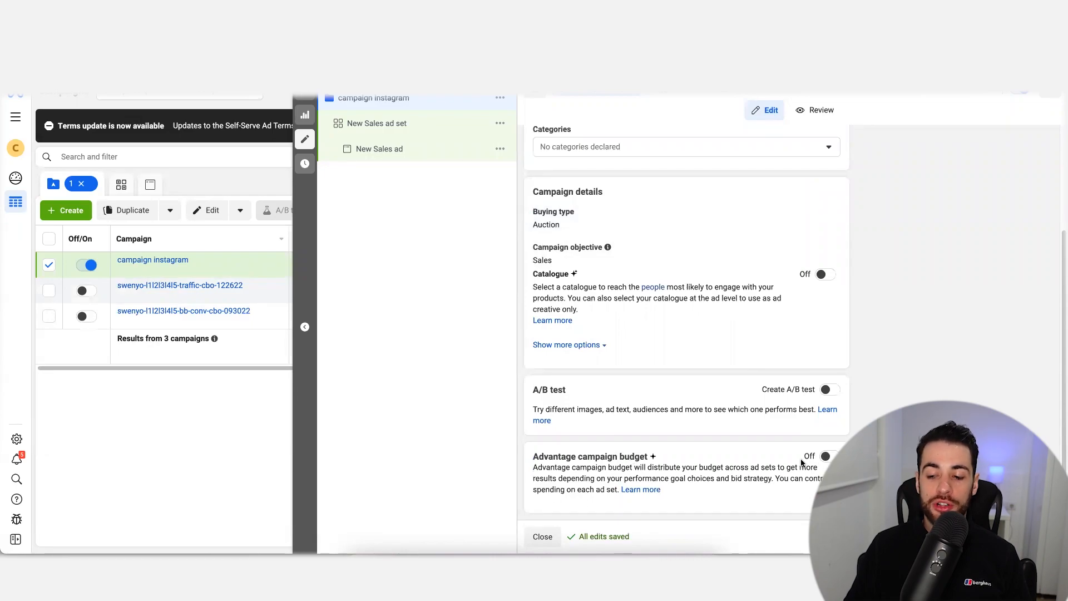
# Switch Advantage campaign budget on and keep the daily budget at £20.00
pyautogui.click(826, 457)
pyautogui.scroll(-4, 798, 442)
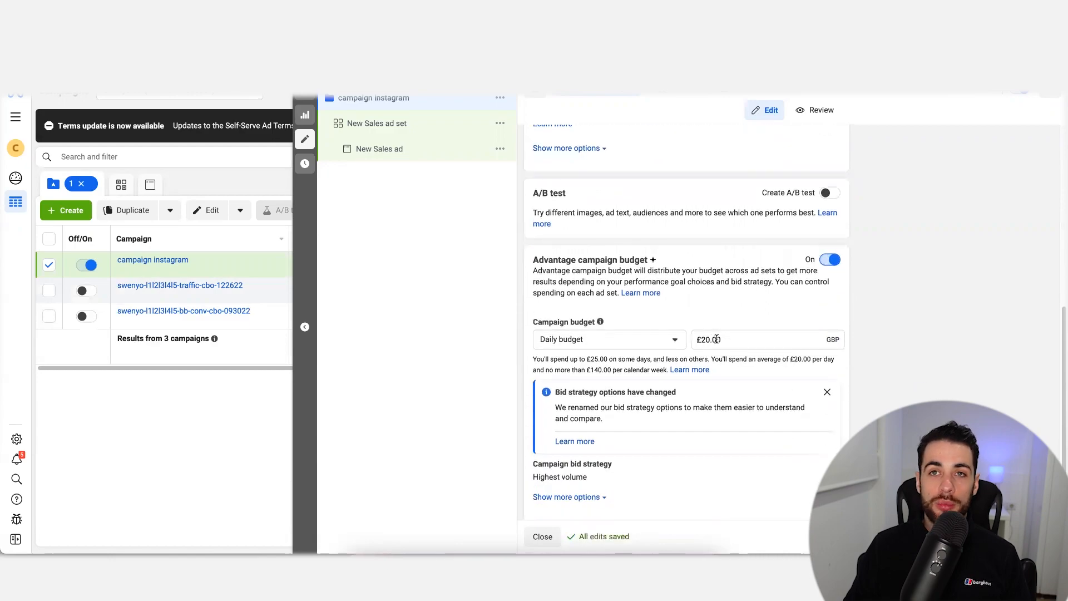
pyautogui.click(718, 340)
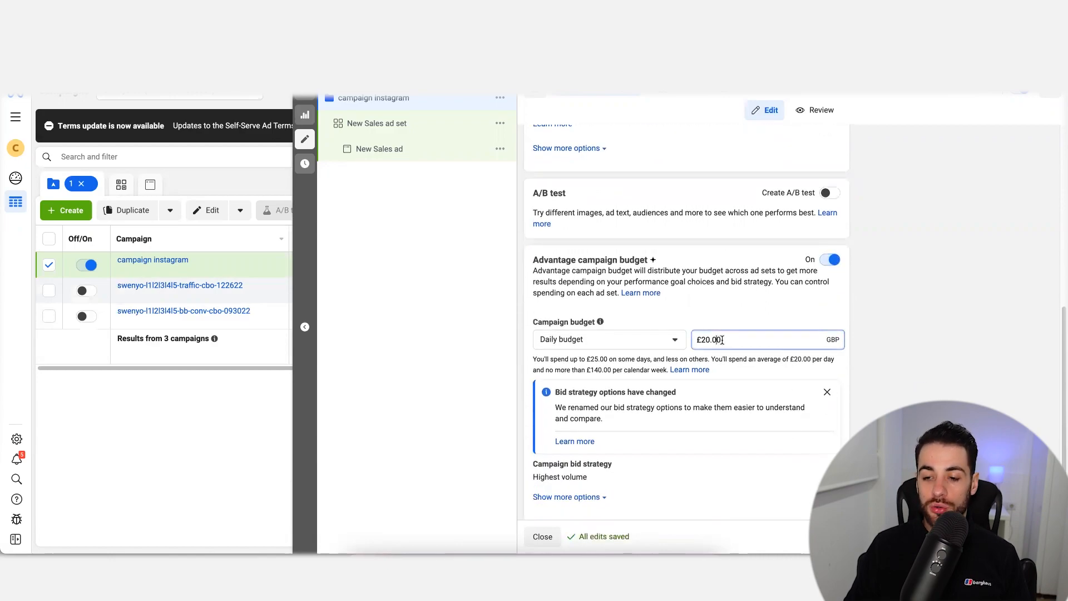
pyautogui.tripleClick(734, 338)
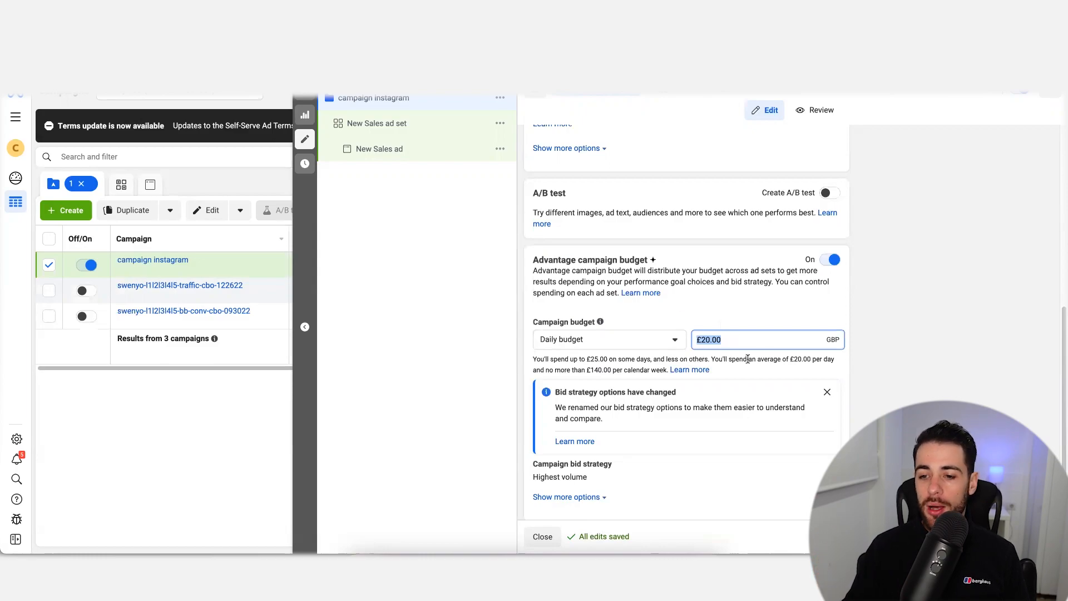
pyautogui.click(874, 335)
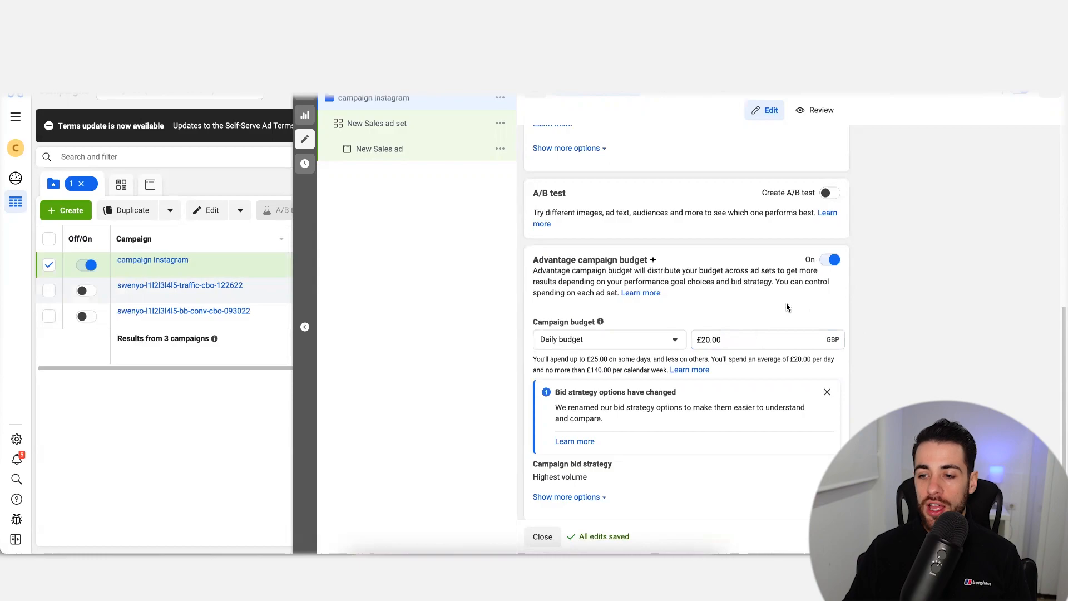
pyautogui.scroll(3, 764, 294)
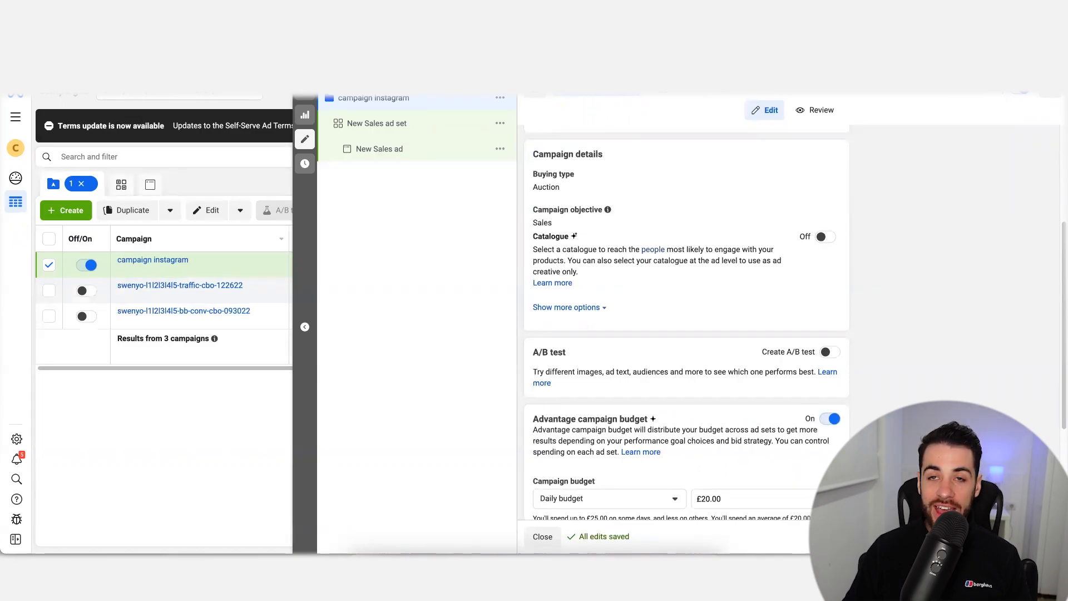
# Rename the New Sales ad set to 'broad / age / location / gender / theme ads'
pyautogui.click(375, 124)
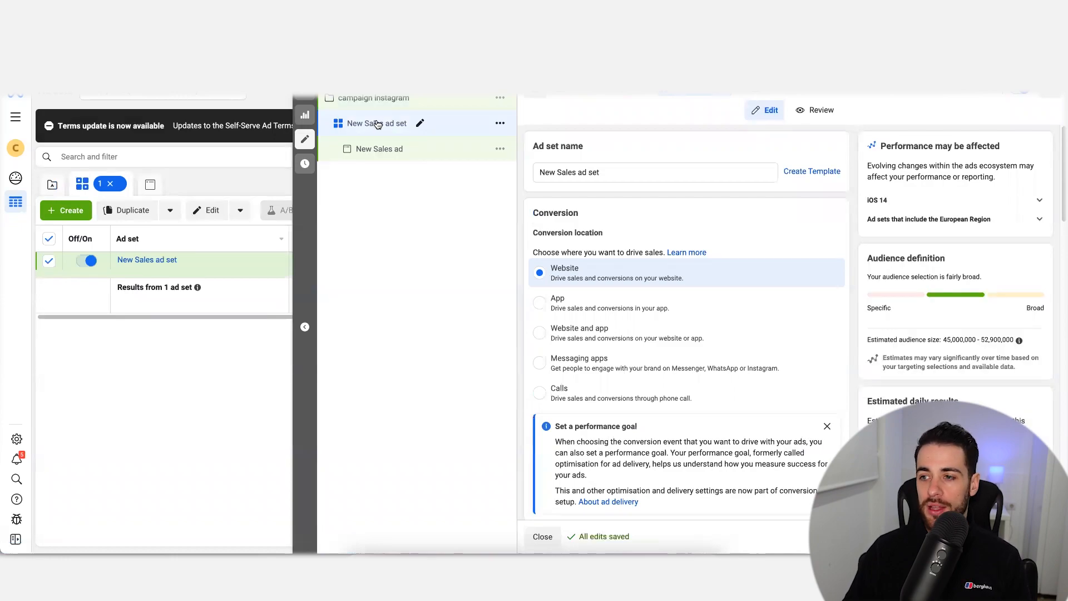
pyautogui.click(598, 172)
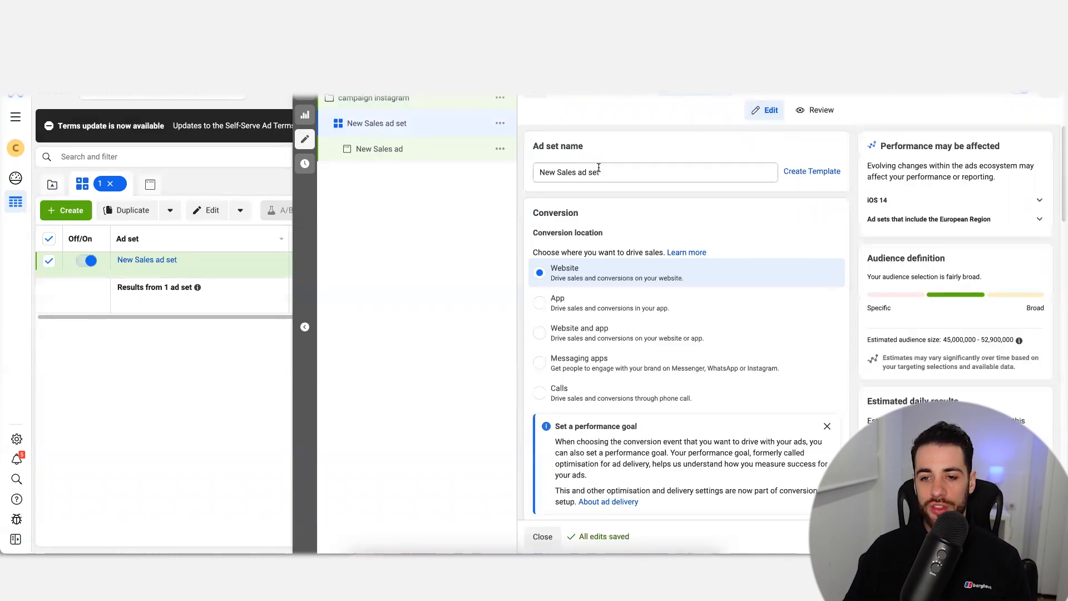
pyautogui.hotkey('ctrl', 'a')
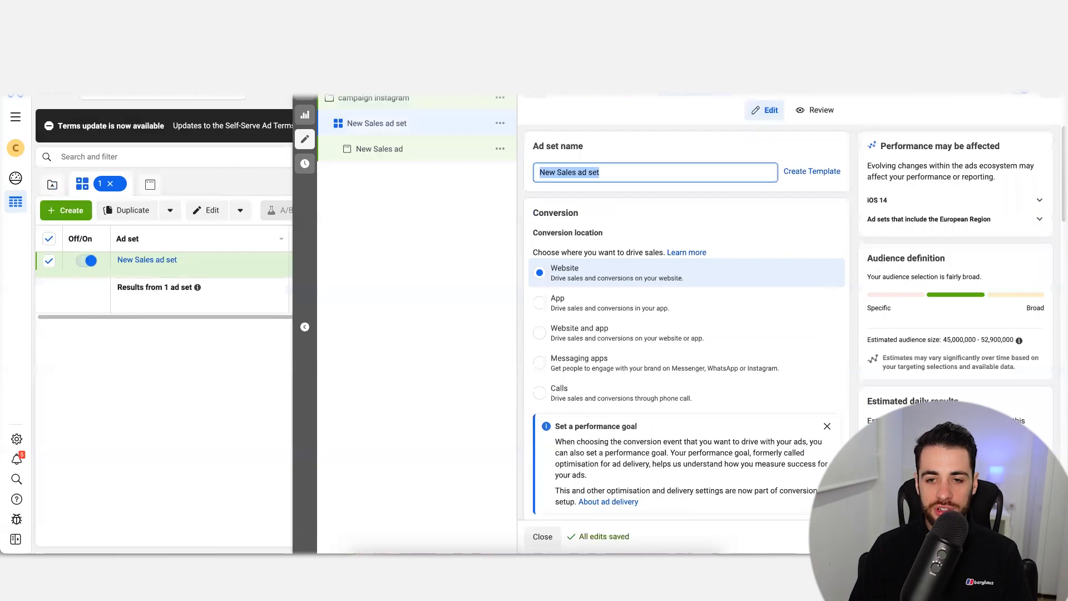
pyautogui.write('broad ')
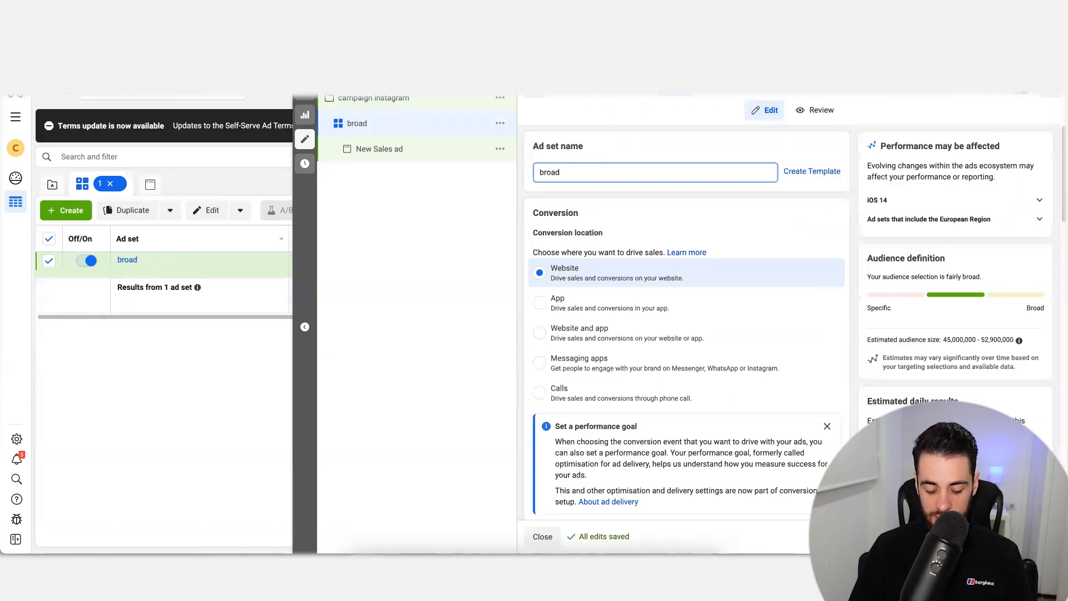
pyautogui.write('/ age /')
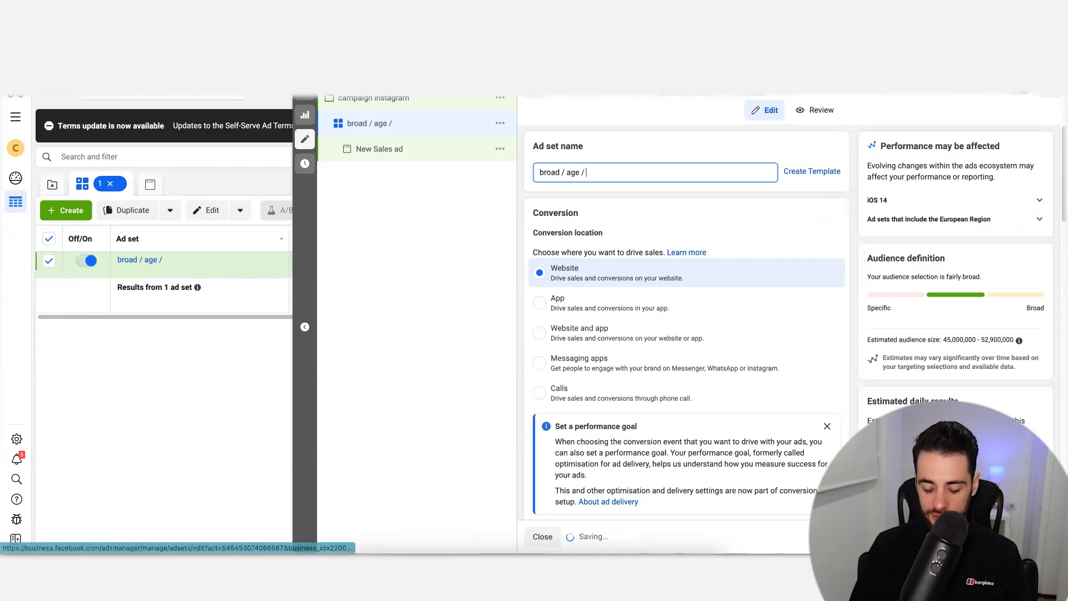
pyautogui.write('location')
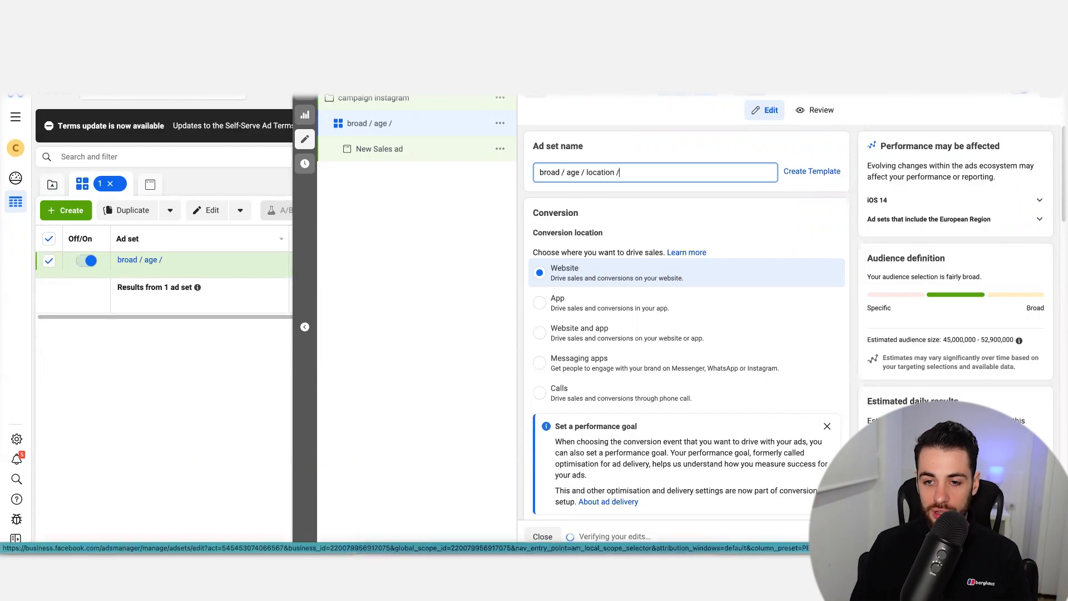
pyautogui.write('/ gender /')
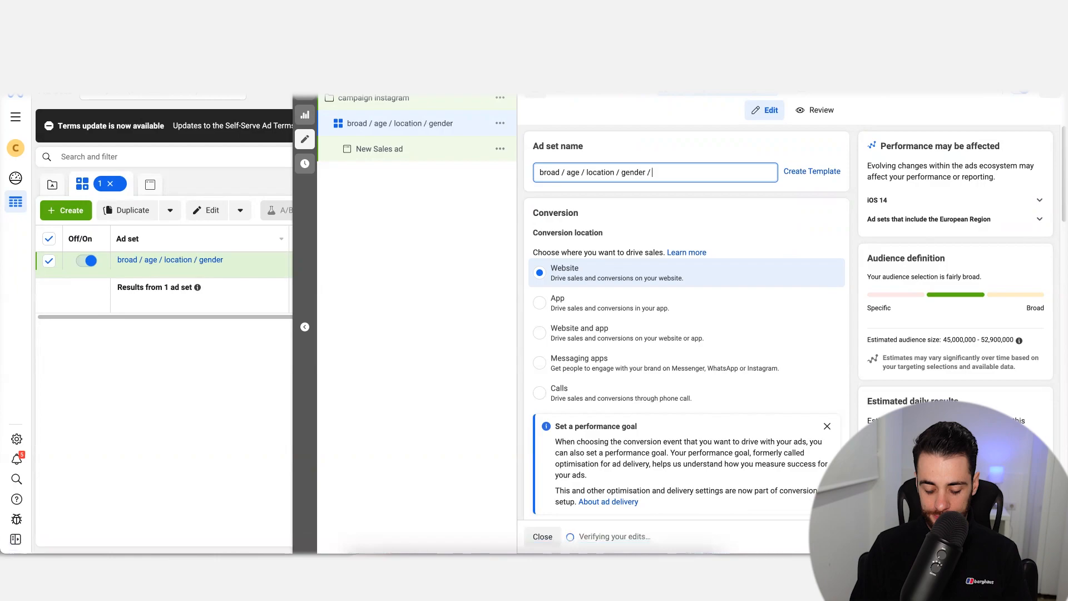
pyautogui.write(' theme')
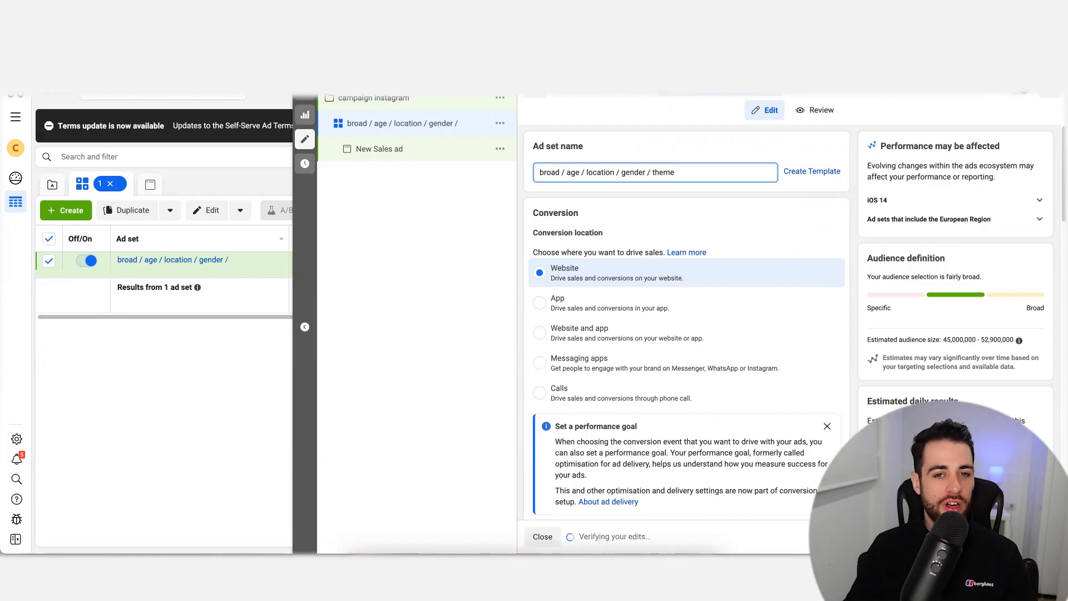
pyautogui.write(' ads')
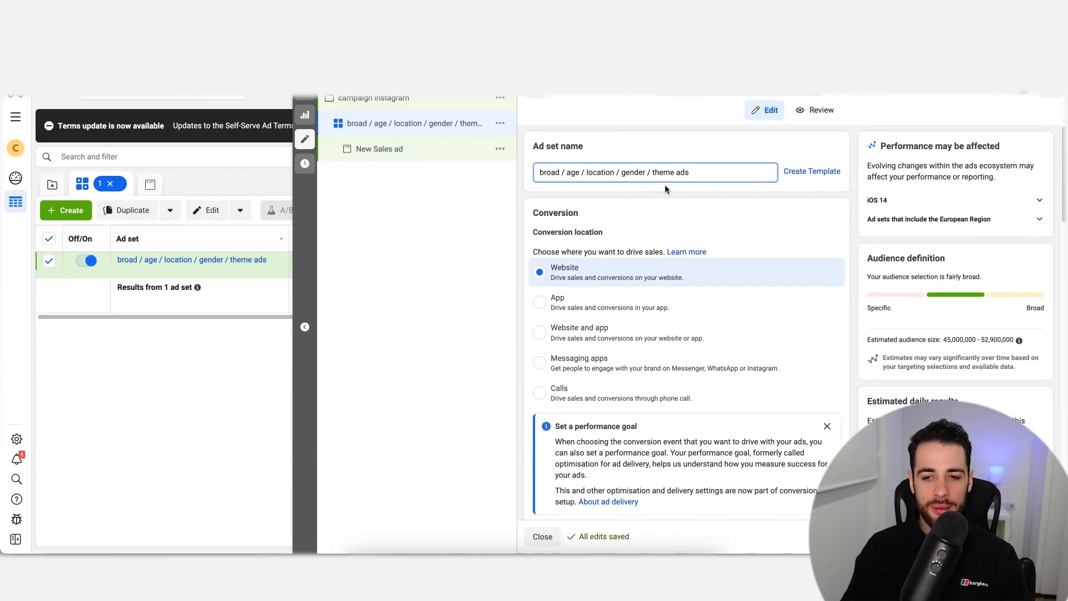
# Review the performance goal options, keeping Maximise number of conversions
pyautogui.scroll(-3, 667, 189)
pyautogui.scroll(-3, 677, 190)
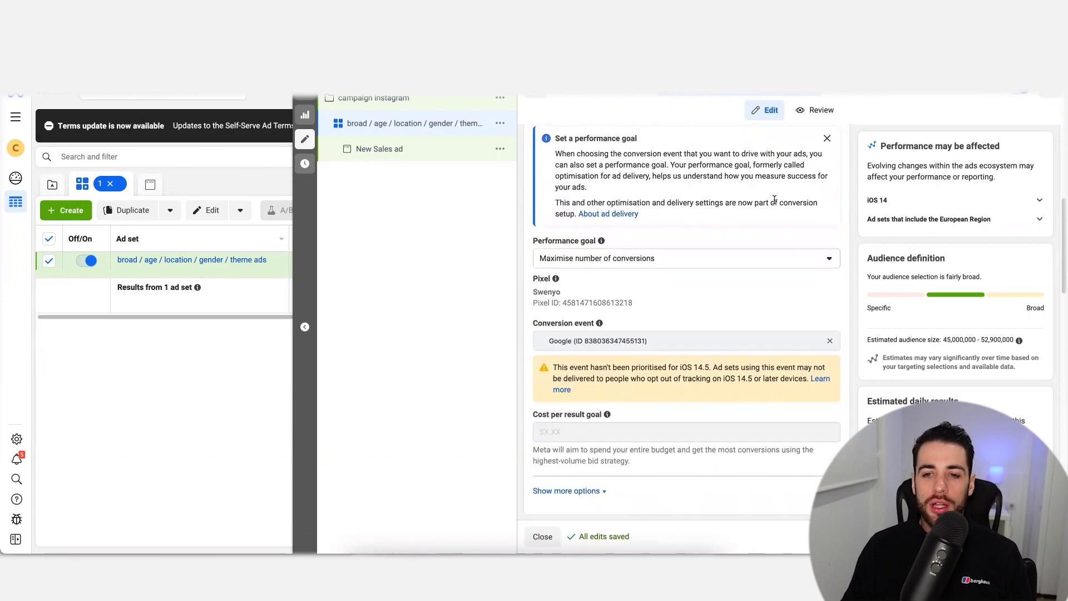
pyautogui.scroll(2, 719, 195)
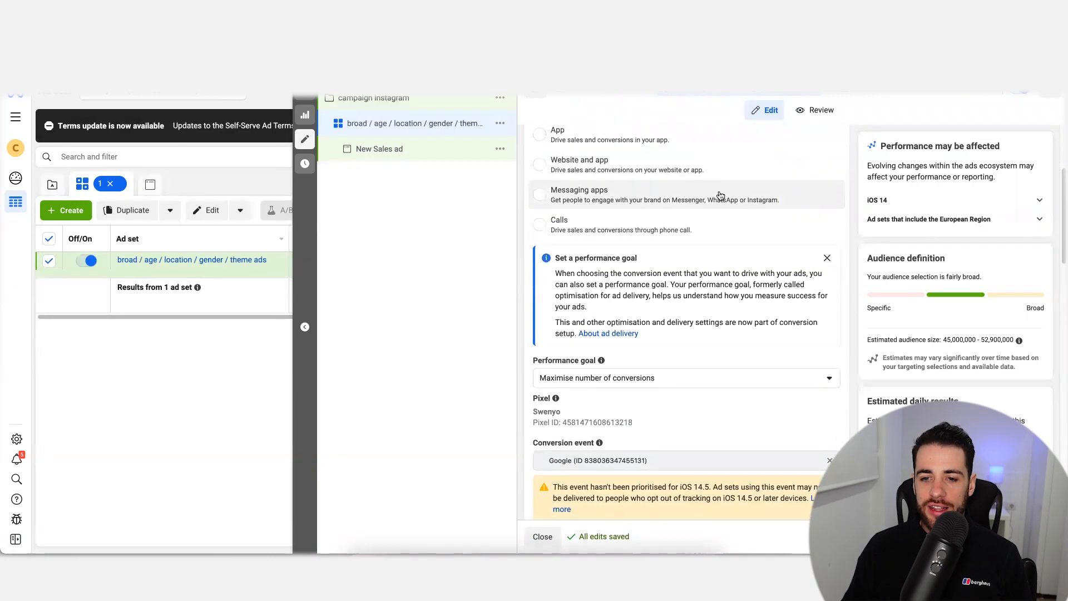
pyautogui.scroll(-2, 684, 201)
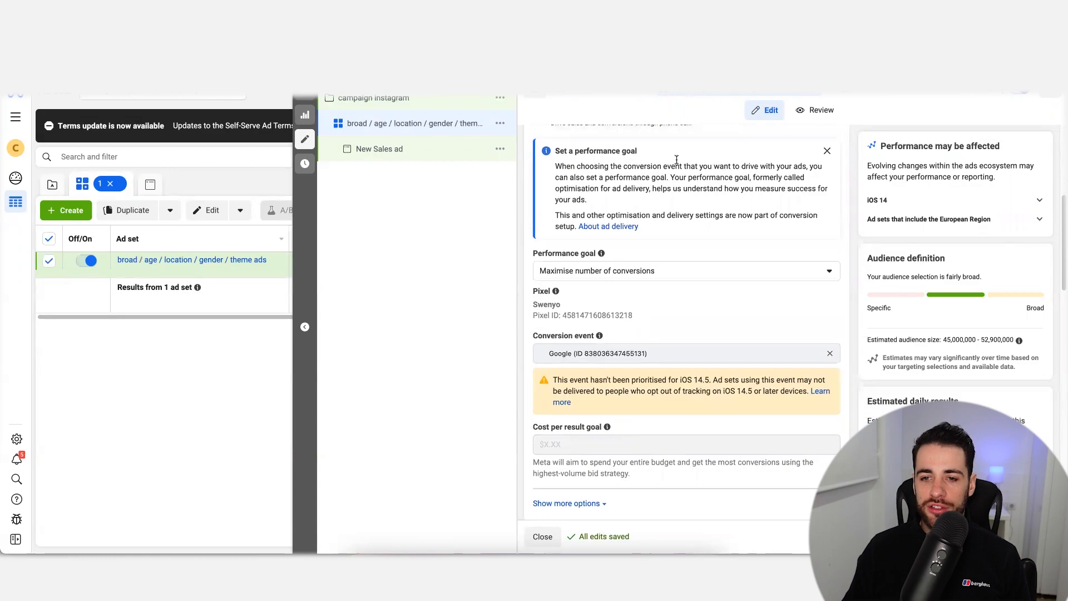
pyautogui.scroll(-1, 709, 287)
pyautogui.scroll(-1, 576, 231)
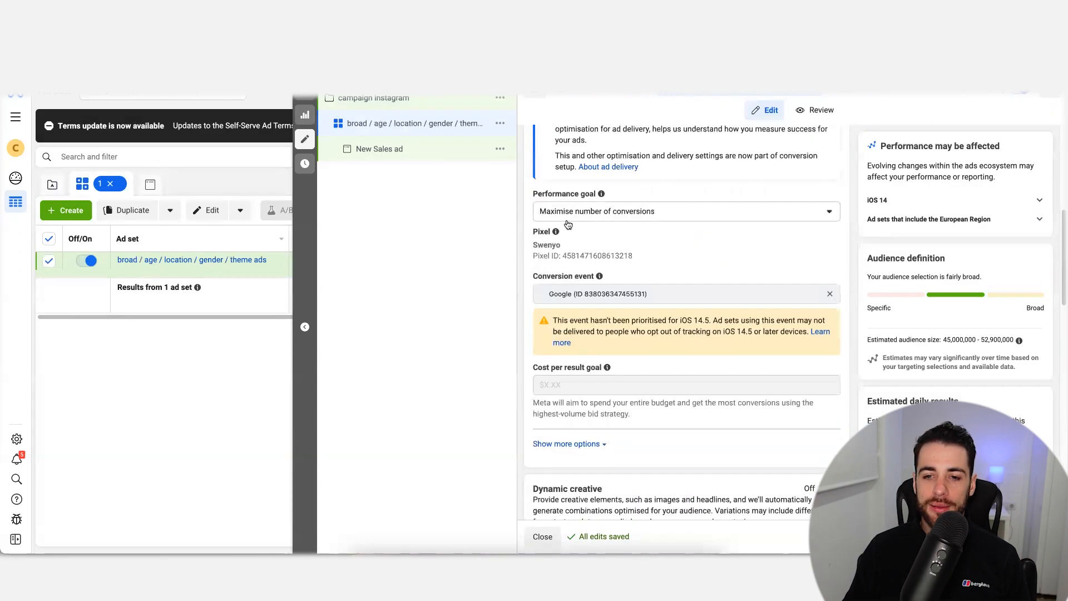
pyautogui.click(750, 219)
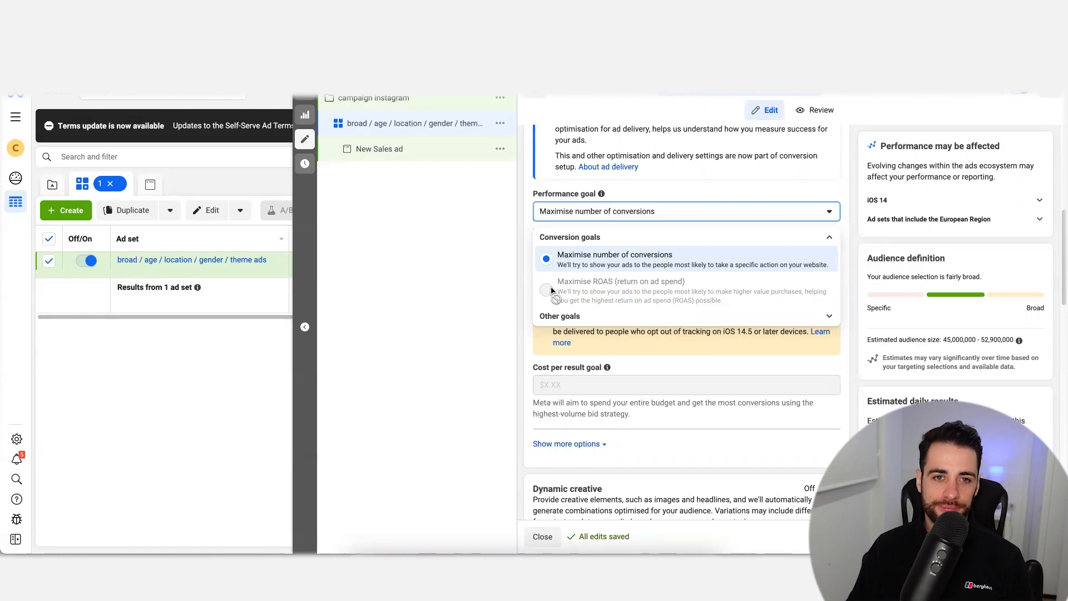
pyautogui.moveTo(552, 289)
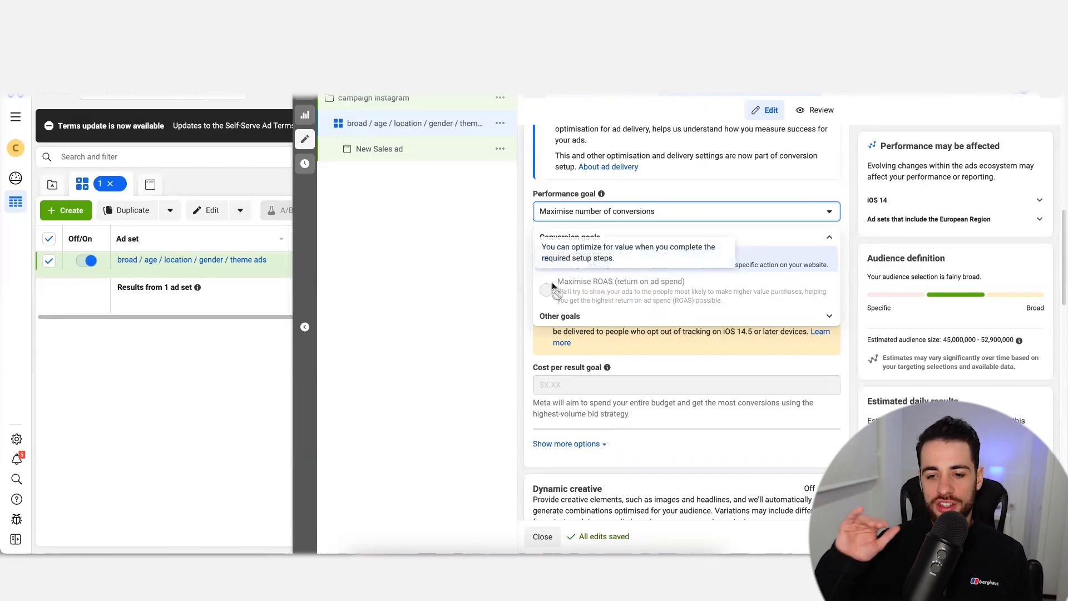
pyautogui.click(824, 175)
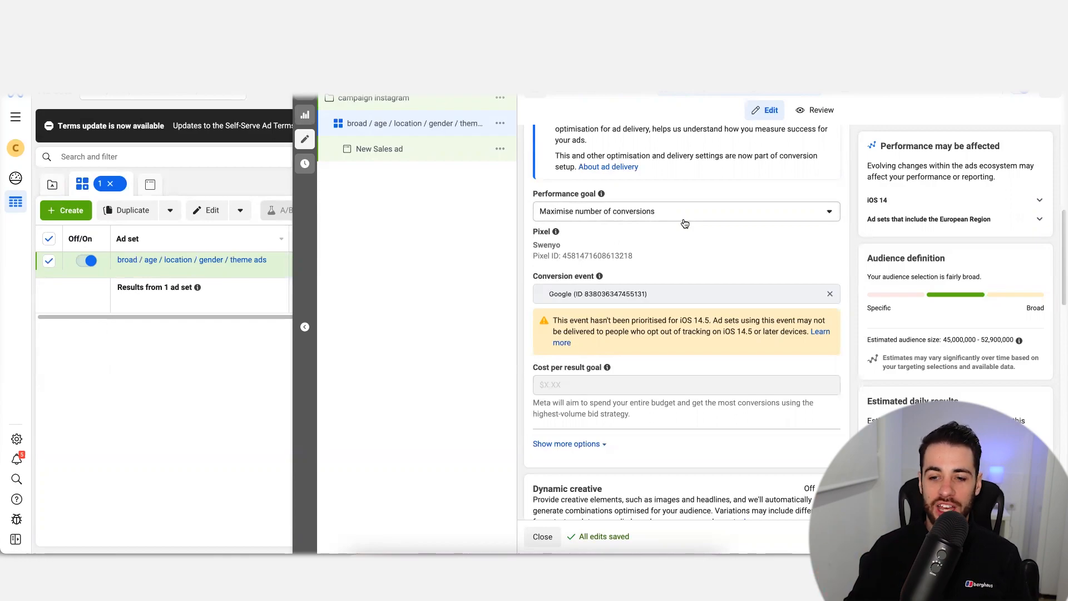
# Change the ad set's conversion event from Google to Purchase
pyautogui.scroll(-2, 685, 223)
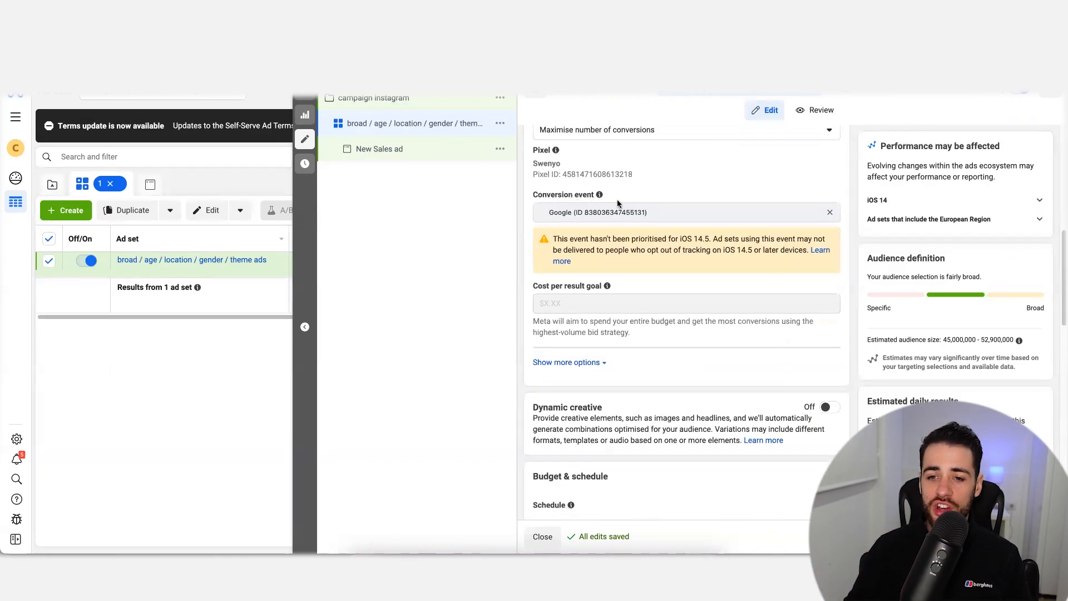
pyautogui.click(830, 213)
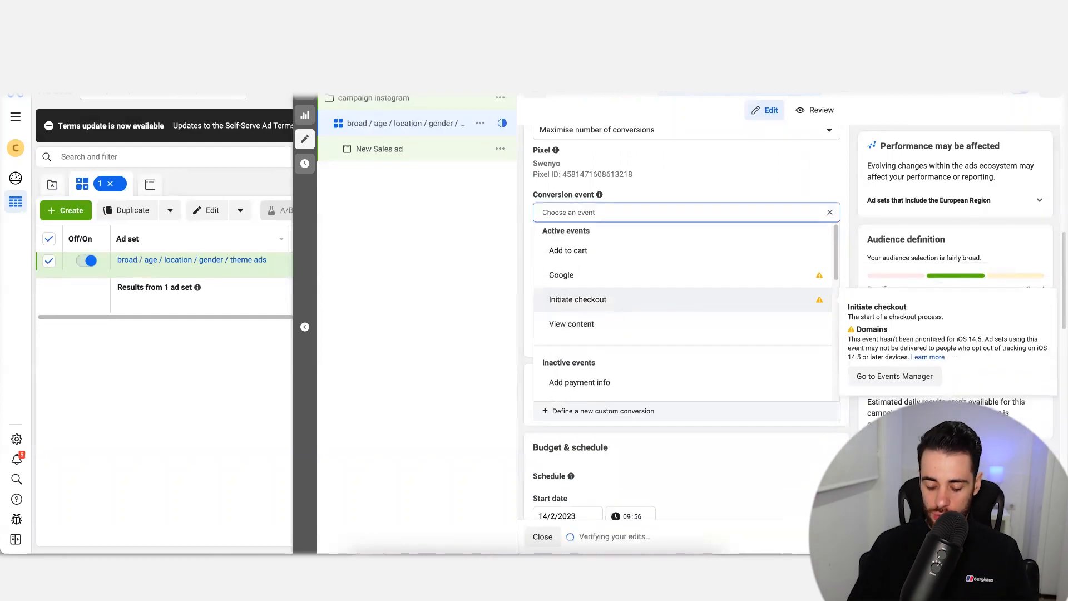
pyautogui.write('pur')
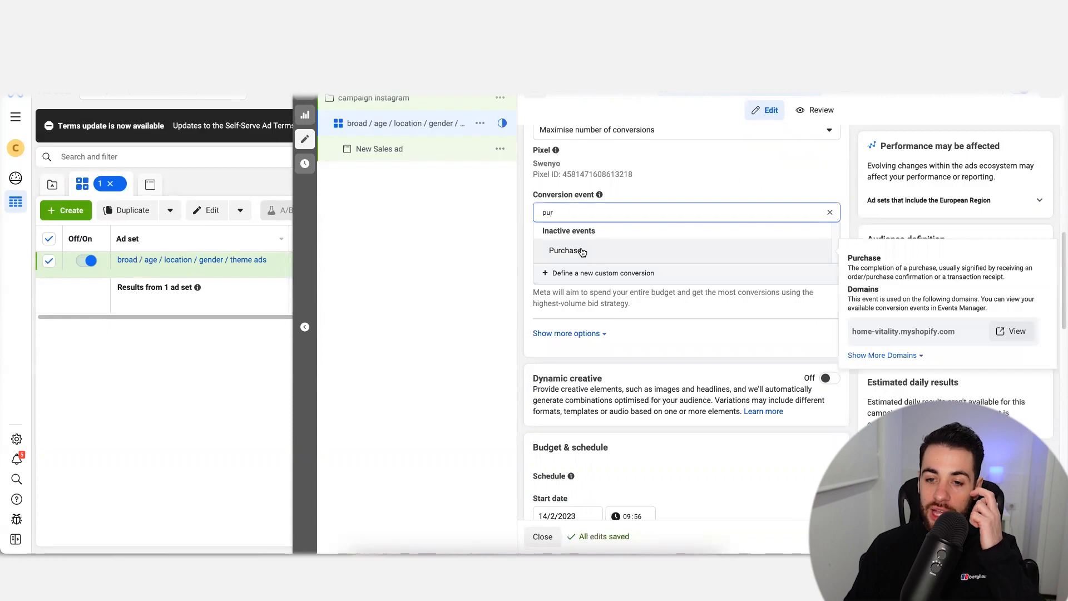
pyautogui.click(565, 250)
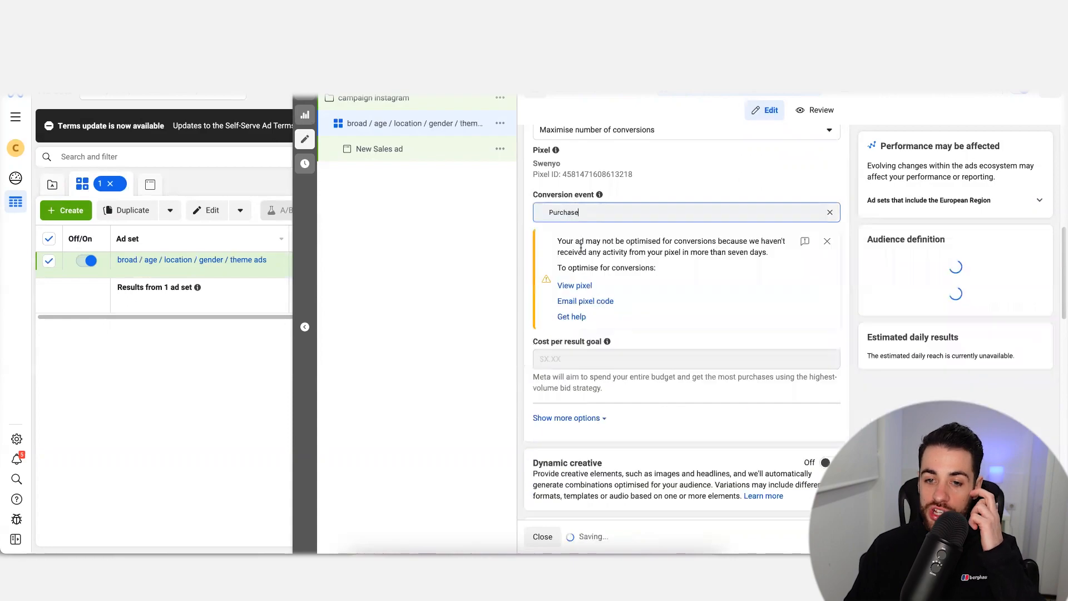
pyautogui.click(841, 181)
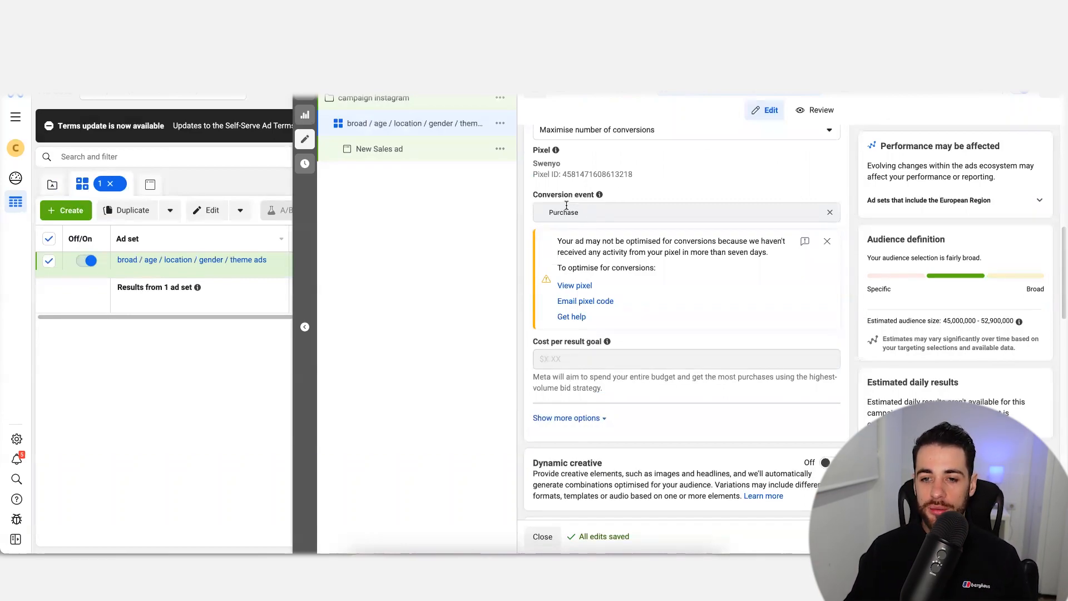
# Reveal the attribution and charging settings under Show more options
pyautogui.scroll(2, 643, 217)
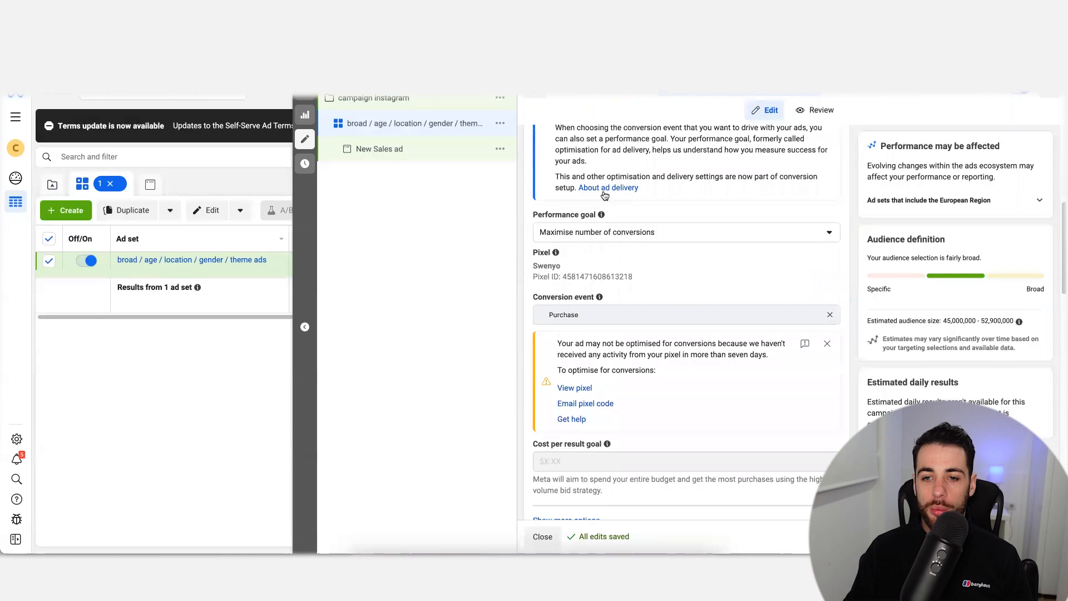
pyautogui.scroll(-1, 673, 256)
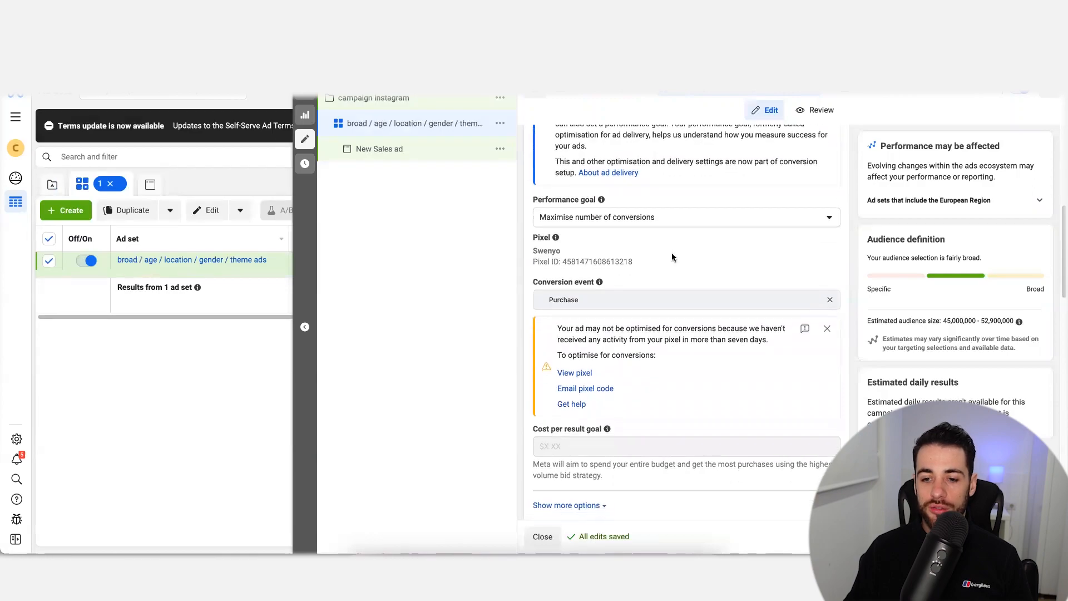
pyautogui.scroll(-5, 672, 256)
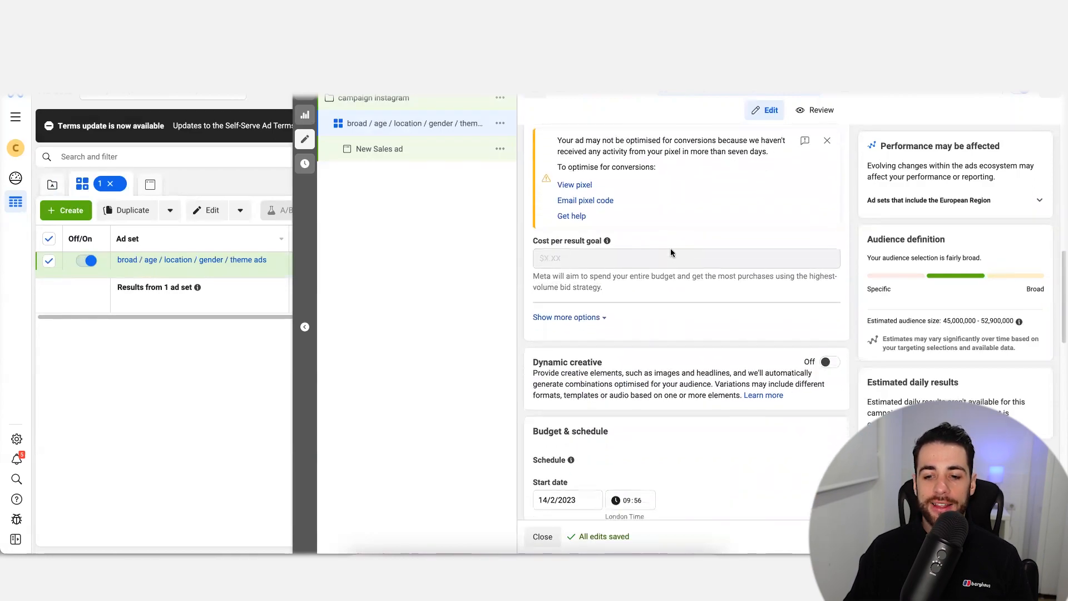
pyautogui.click(596, 230)
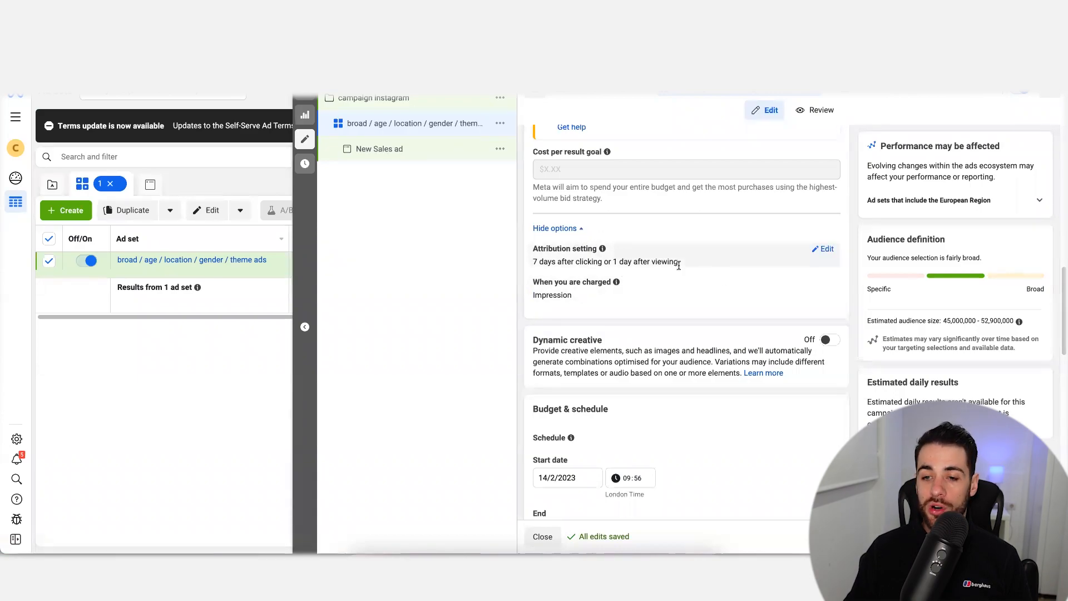
pyautogui.scroll(-3, 679, 263)
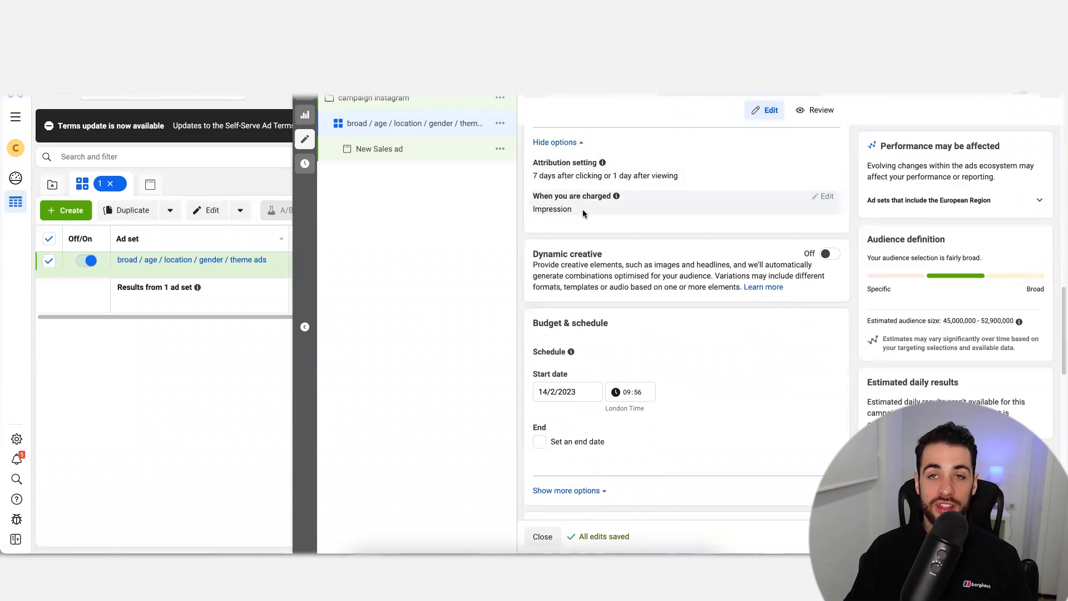
pyautogui.scroll(-3, 674, 225)
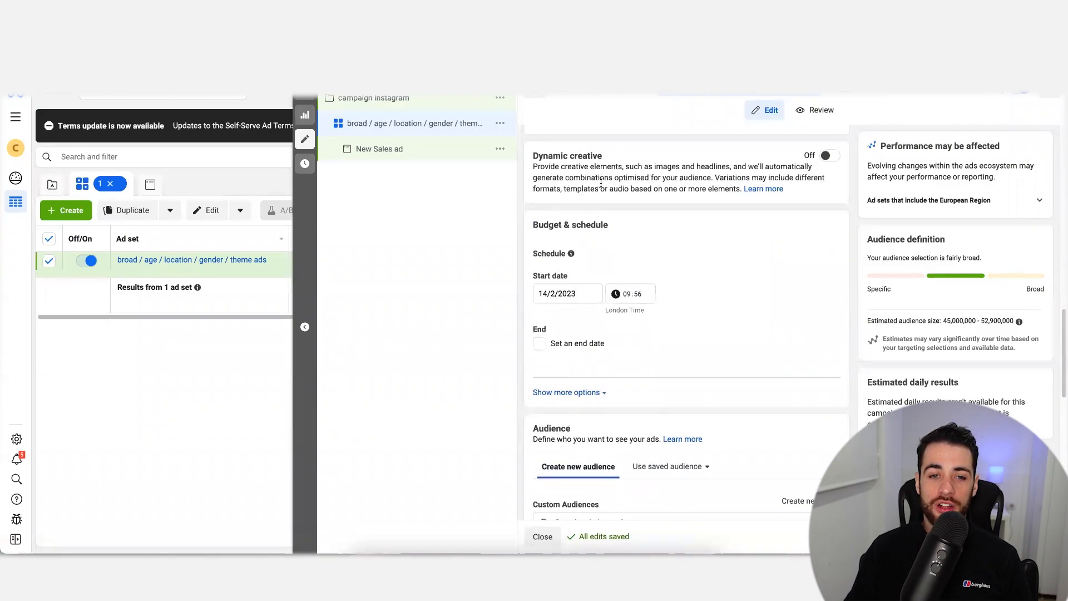
# Turn on Dynamic creative for the ad set, accepting the incompatibility warning
pyautogui.click(825, 157)
pyautogui.click(650, 273)
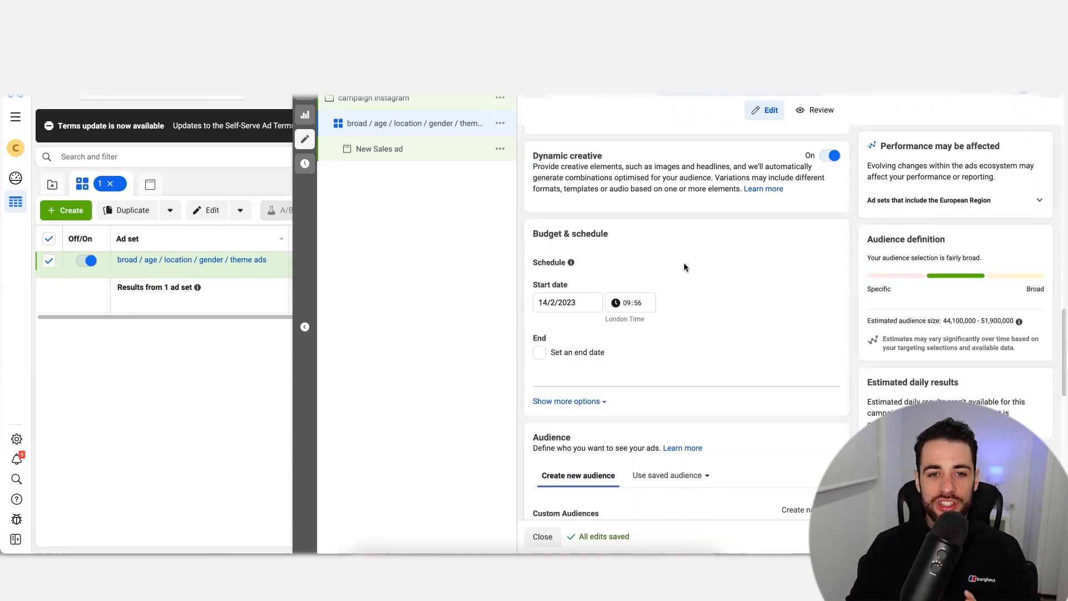
pyautogui.scroll(1, 684, 267)
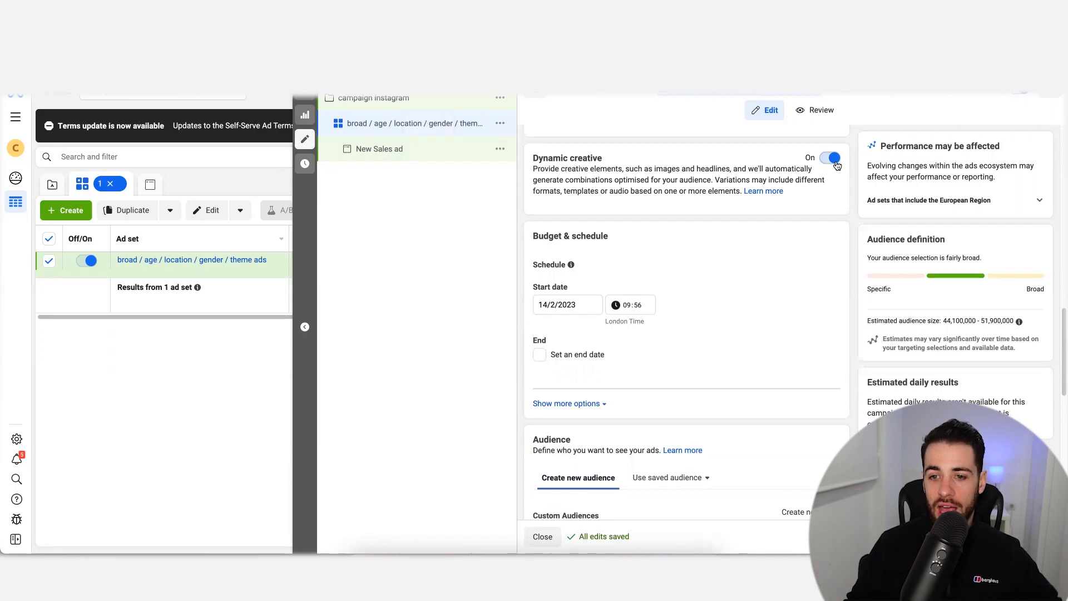
pyautogui.scroll(-2, 689, 211)
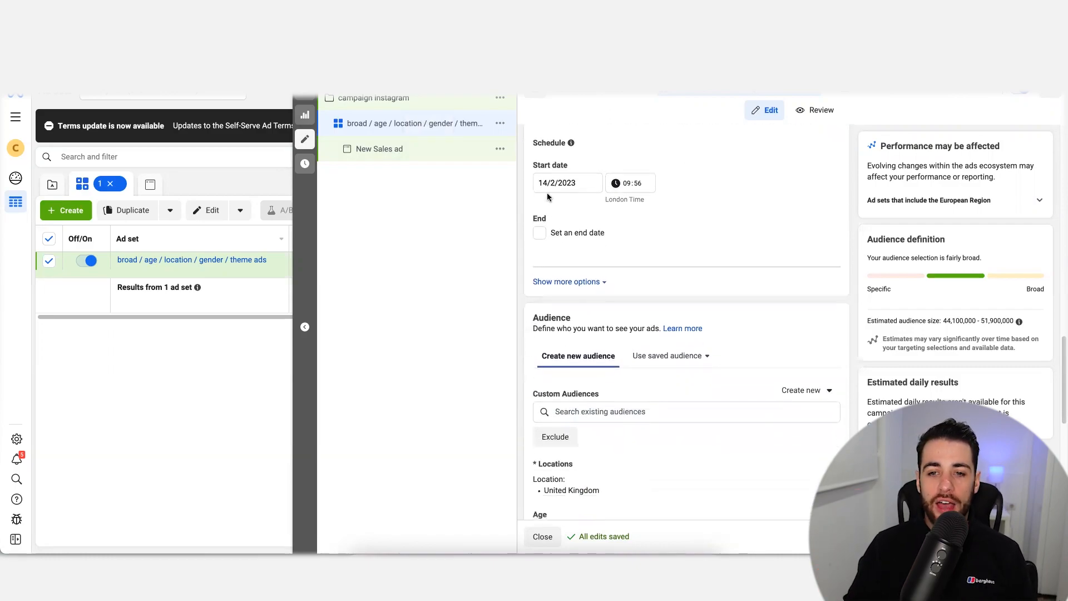
# Set the ad set start date to 15 February 2023 at 00:01
pyautogui.click(567, 191)
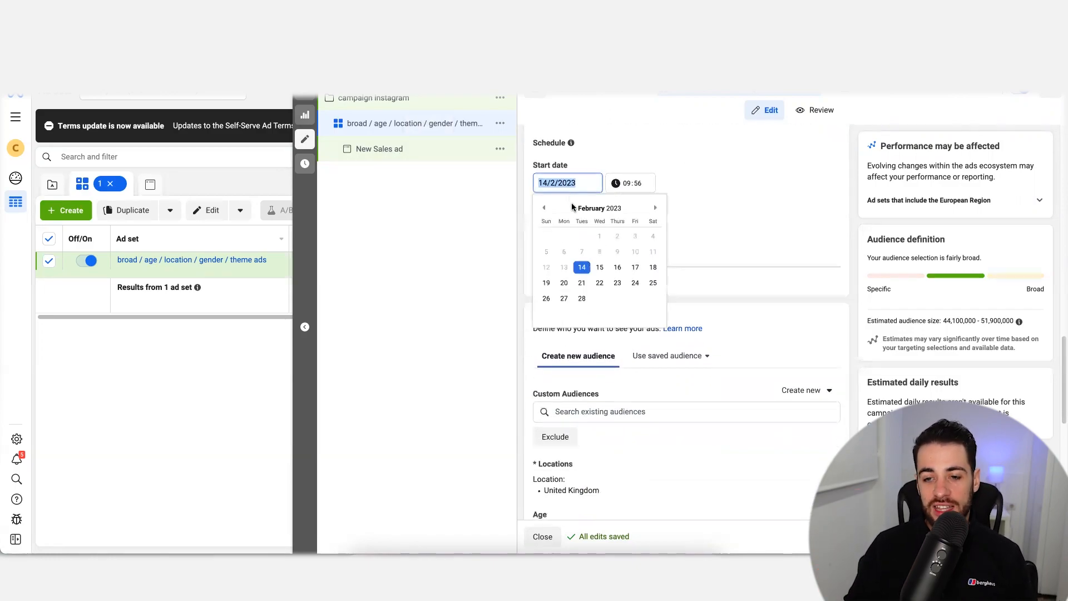
pyautogui.click(600, 267)
pyautogui.click(626, 183)
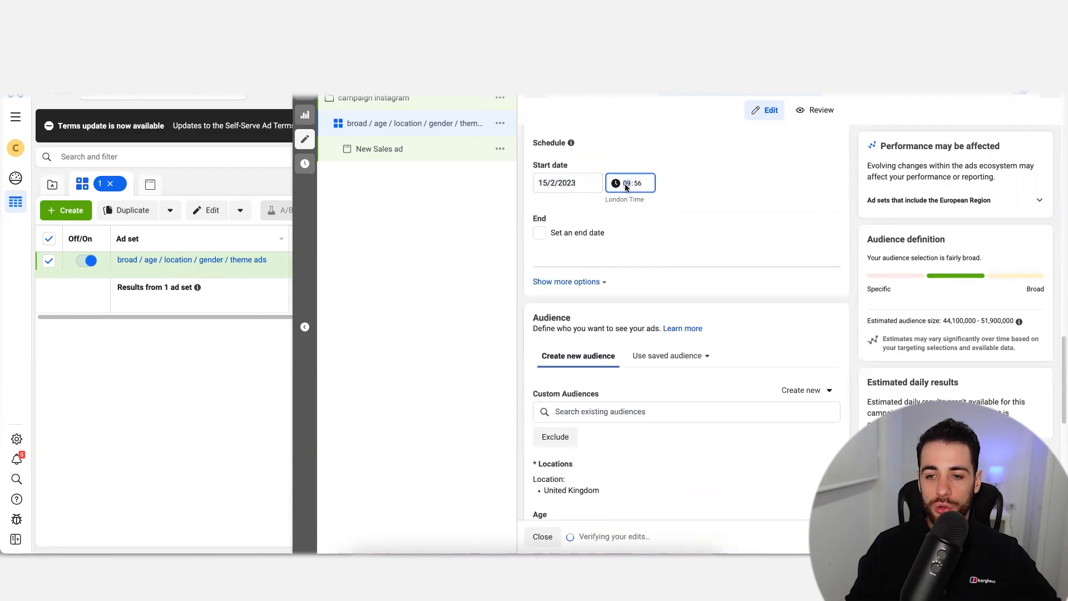
pyautogui.write('0001')
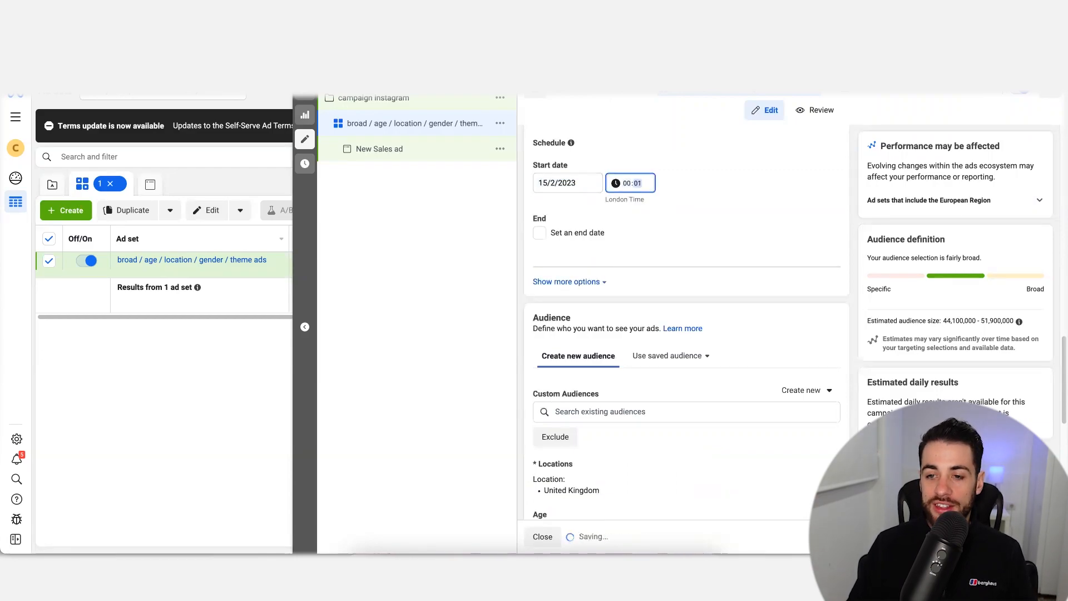
pyautogui.click(840, 184)
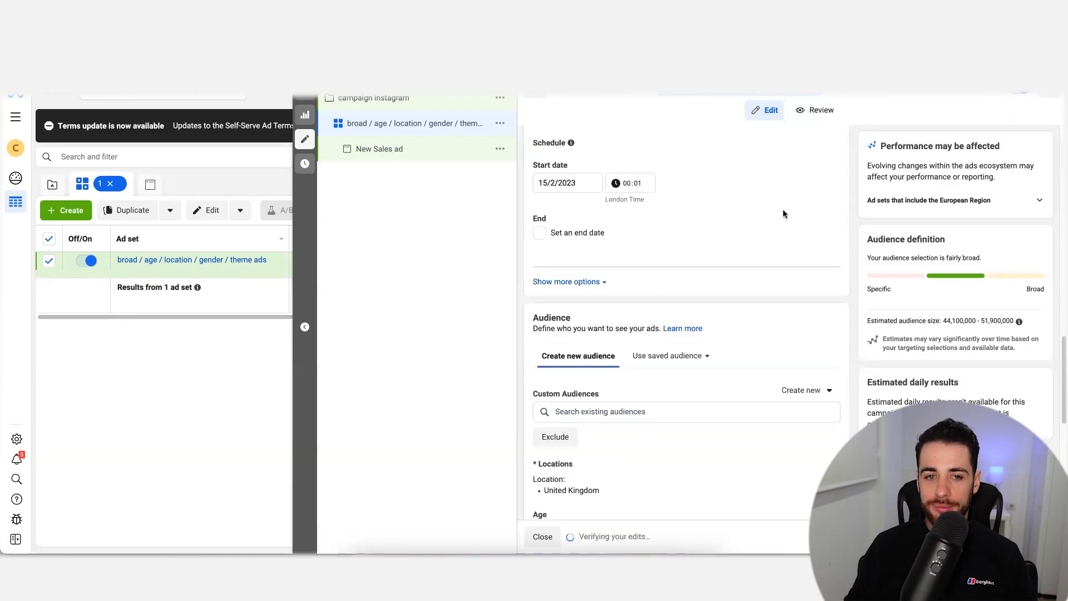
pyautogui.scroll(1, 782, 211)
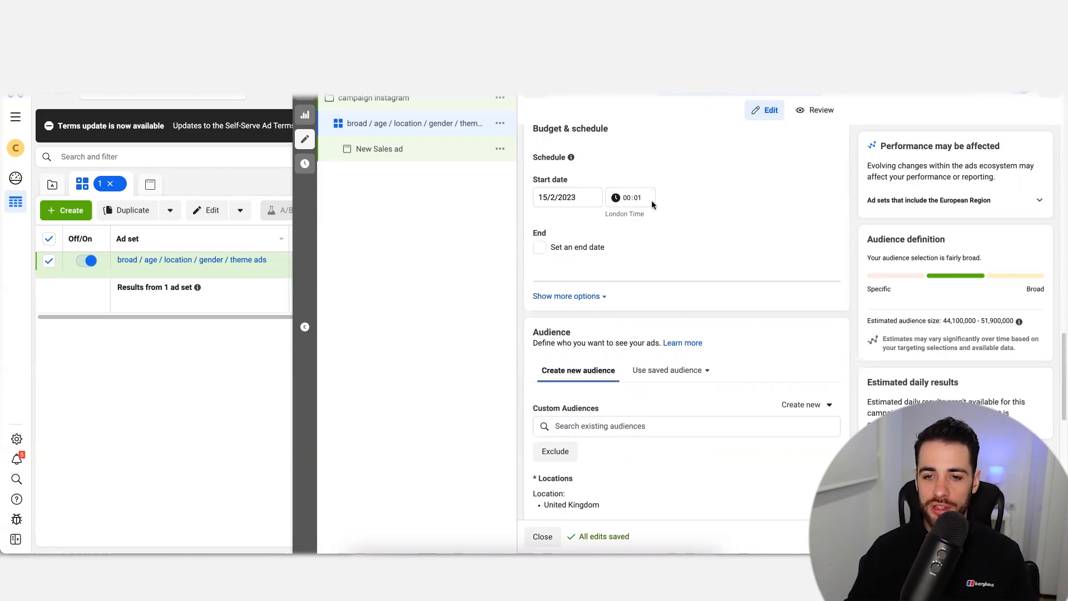
# Expand the ad set spend limit settings, leaving no limits added
pyautogui.scroll(-1, 693, 227)
pyautogui.scroll(-2, 685, 211)
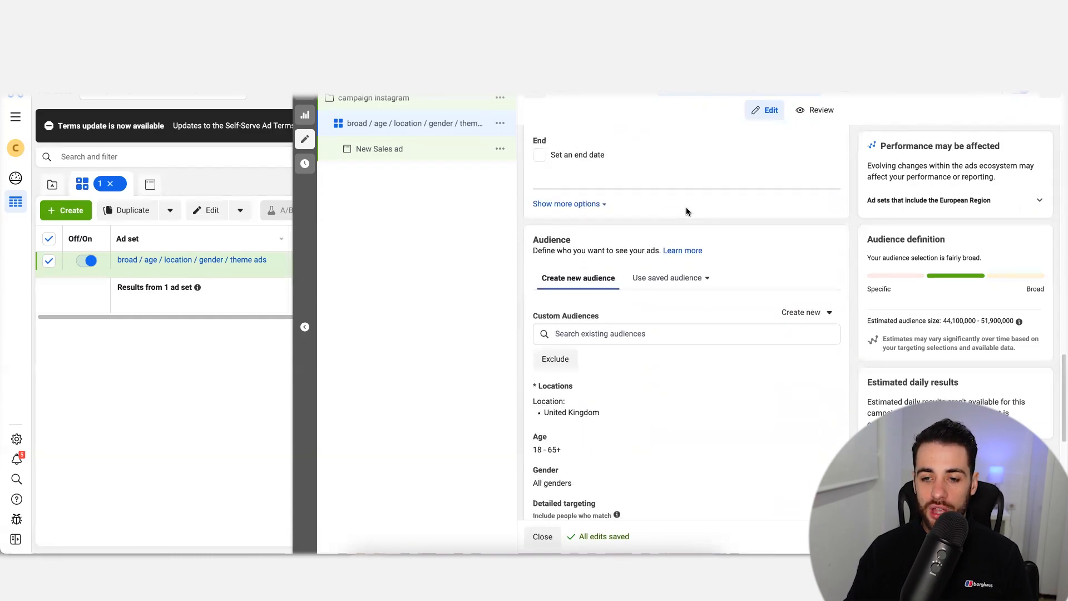
pyautogui.click(604, 204)
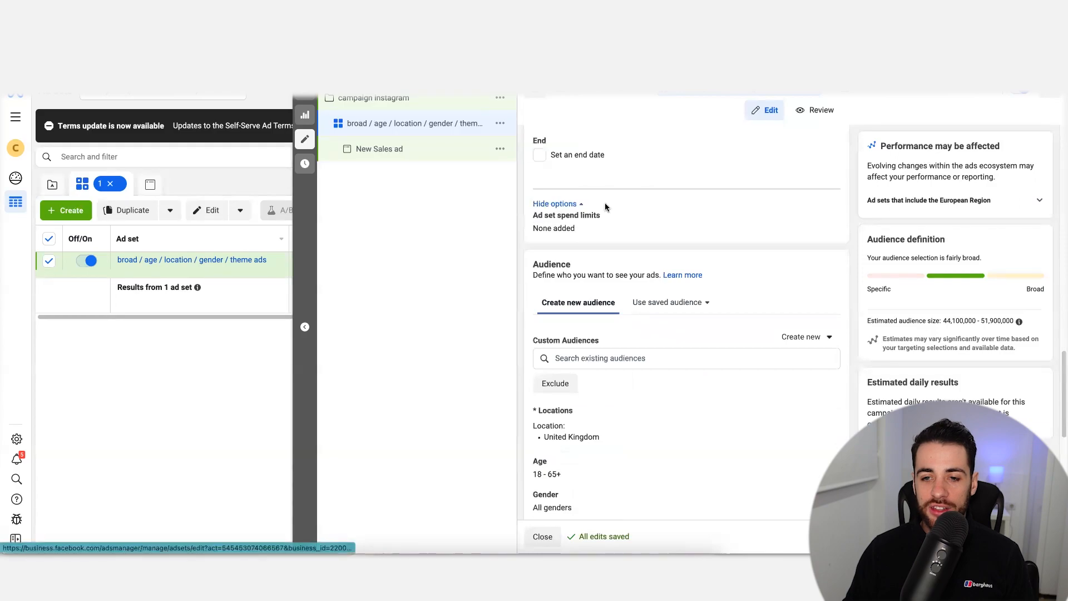
pyautogui.scroll(-2, 766, 226)
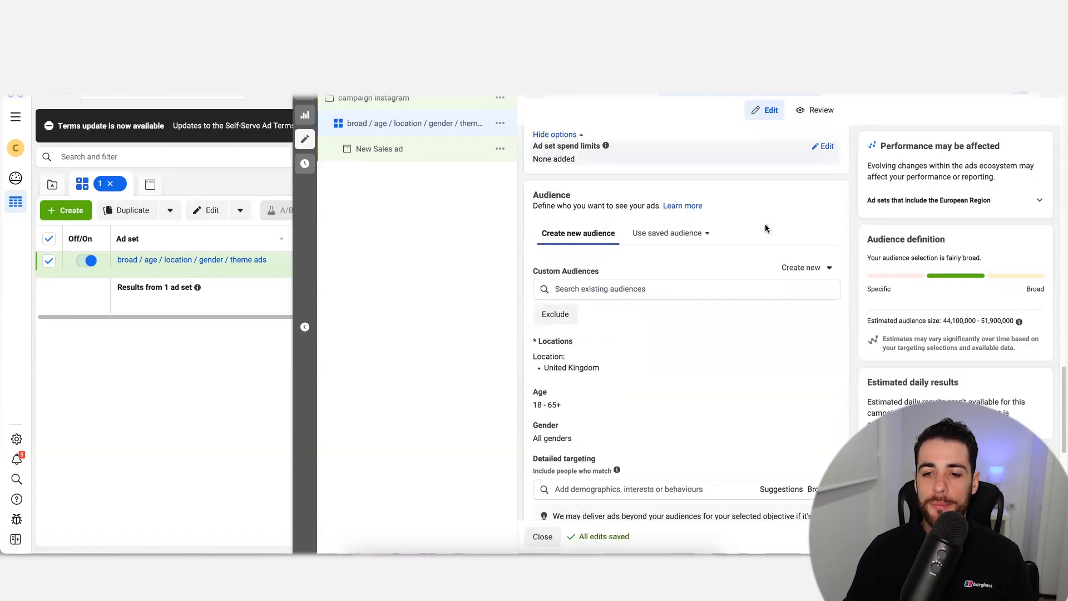
pyautogui.scroll(-1, 542, 198)
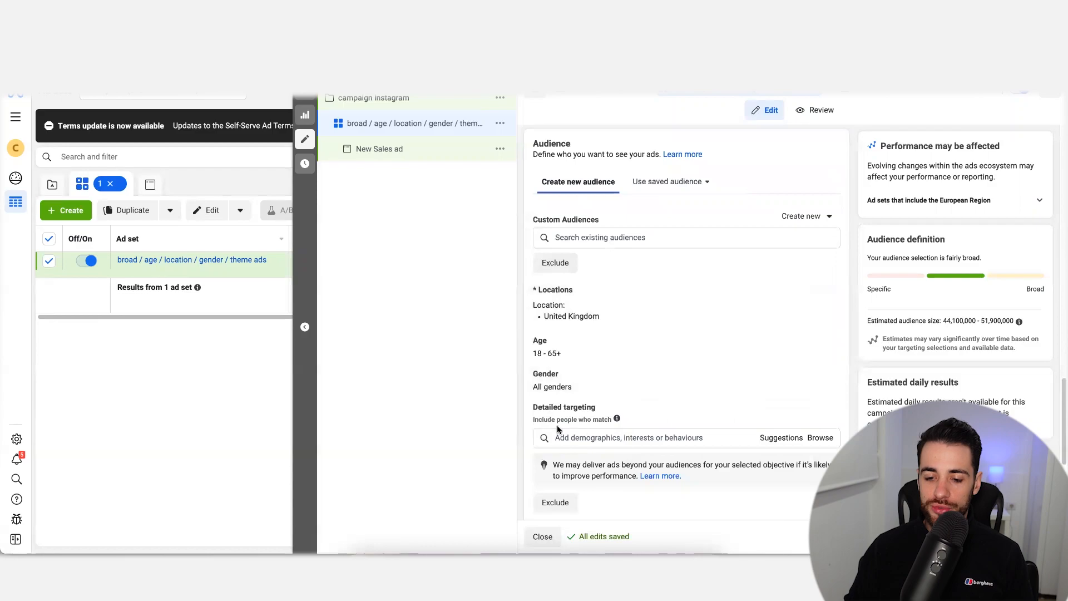
pyautogui.moveTo(532, 407); pyautogui.dragTo(593, 409)
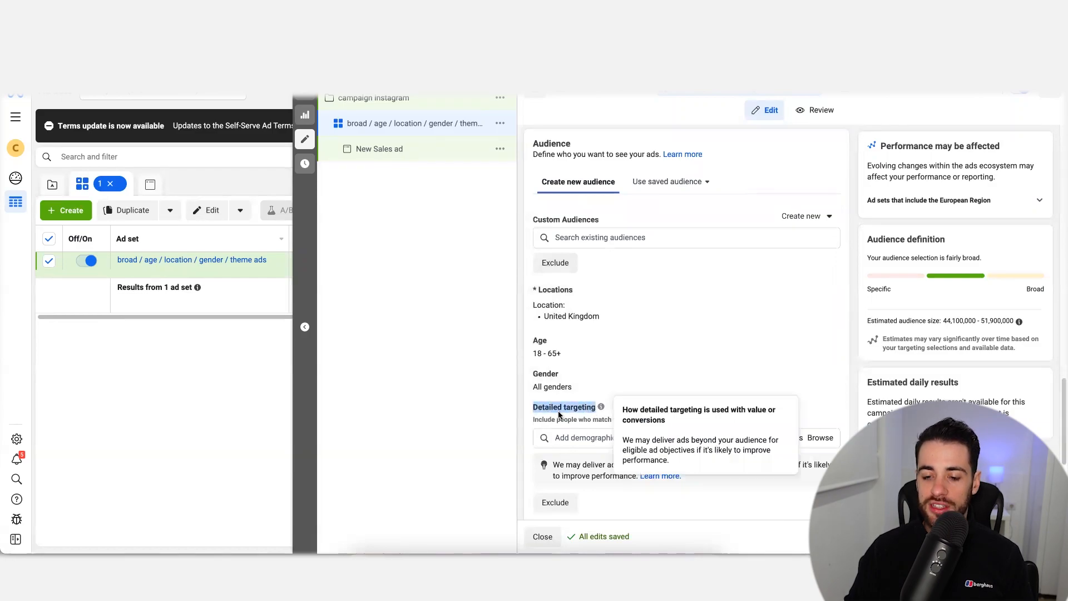
pyautogui.click(591, 440)
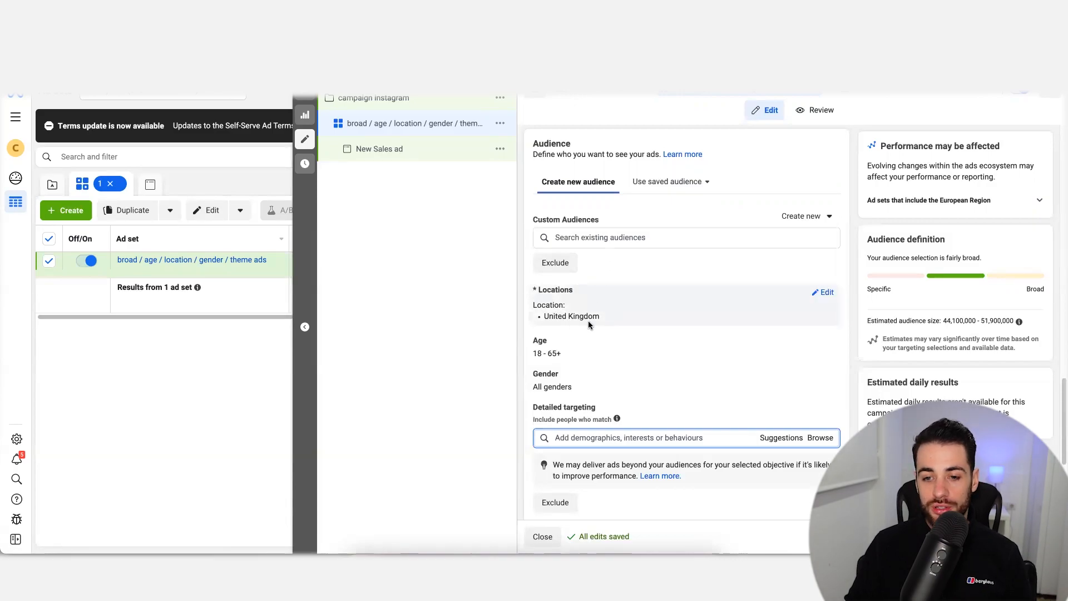
pyautogui.moveTo(591, 306)
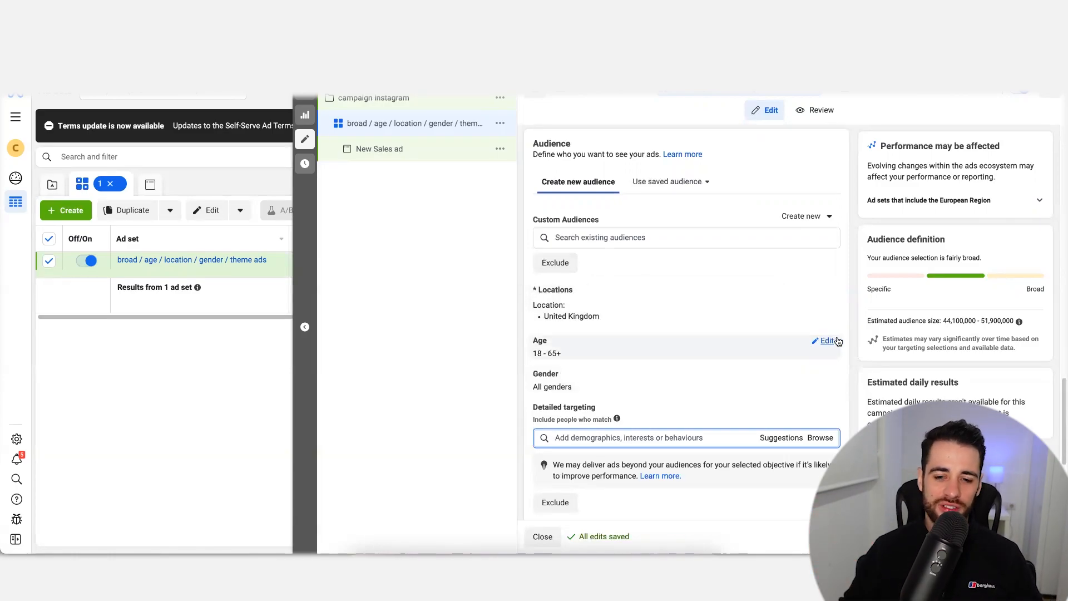
pyautogui.scroll(-2, 633, 319)
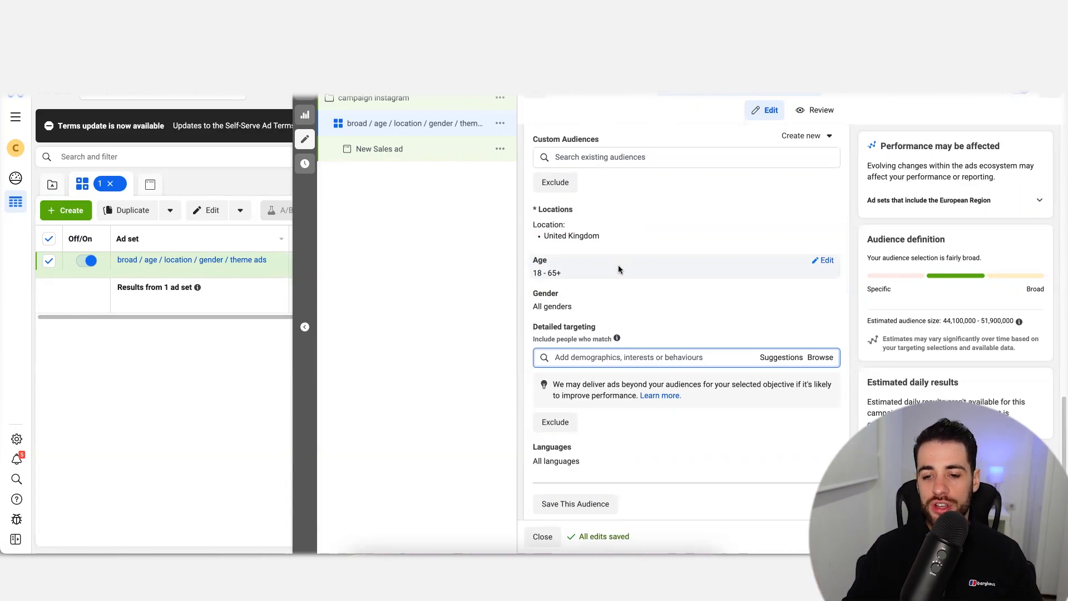
pyautogui.scroll(-1, 618, 265)
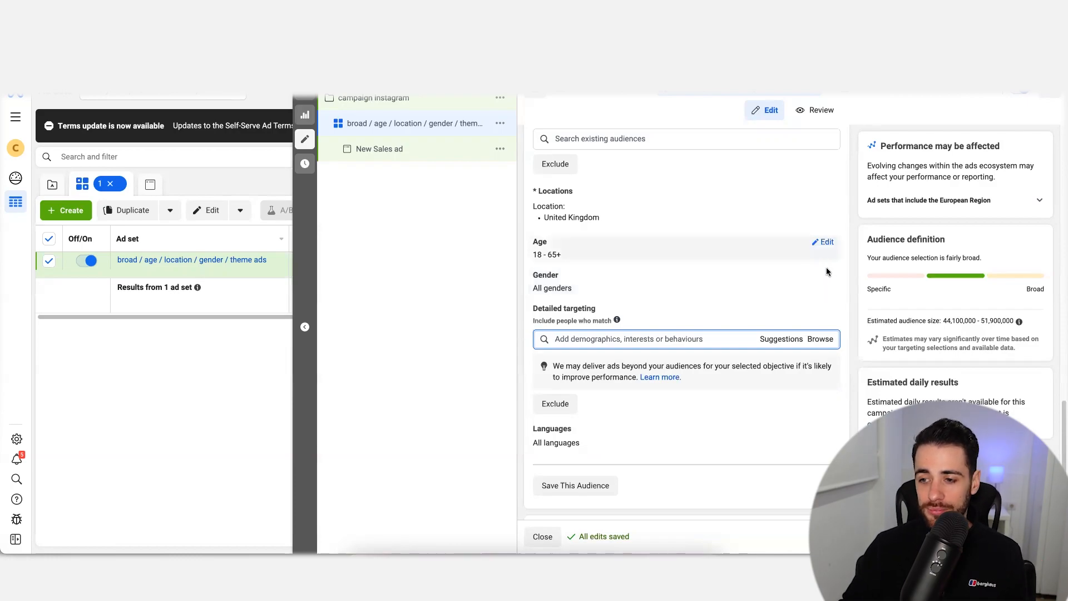
pyautogui.click(823, 274)
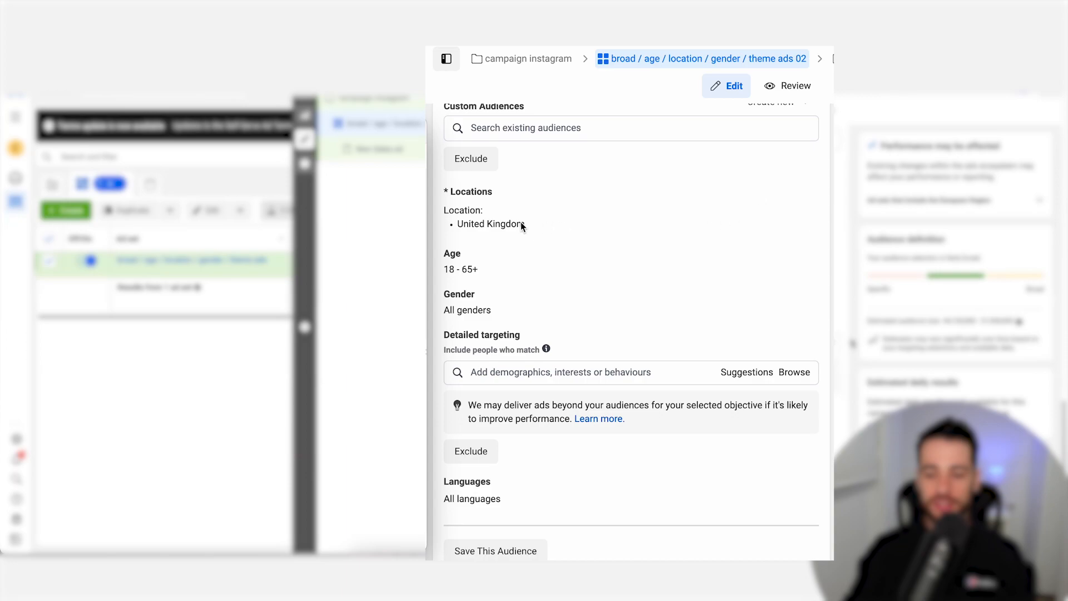
# Set the United Kingdom location targeting to 'People living in this location'
pyautogui.moveTo(510, 221)
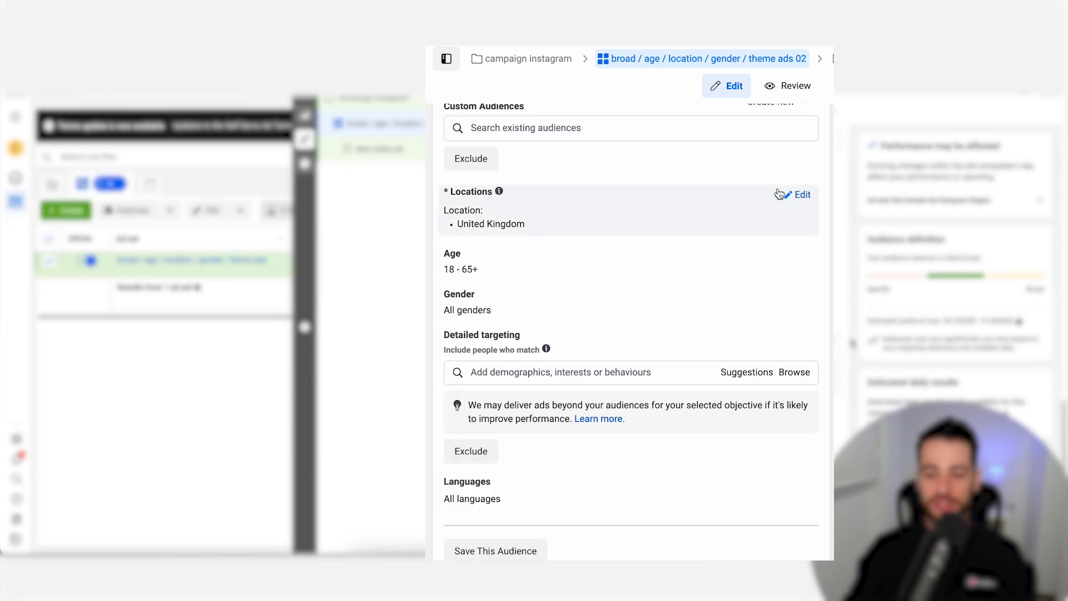
pyautogui.click(801, 195)
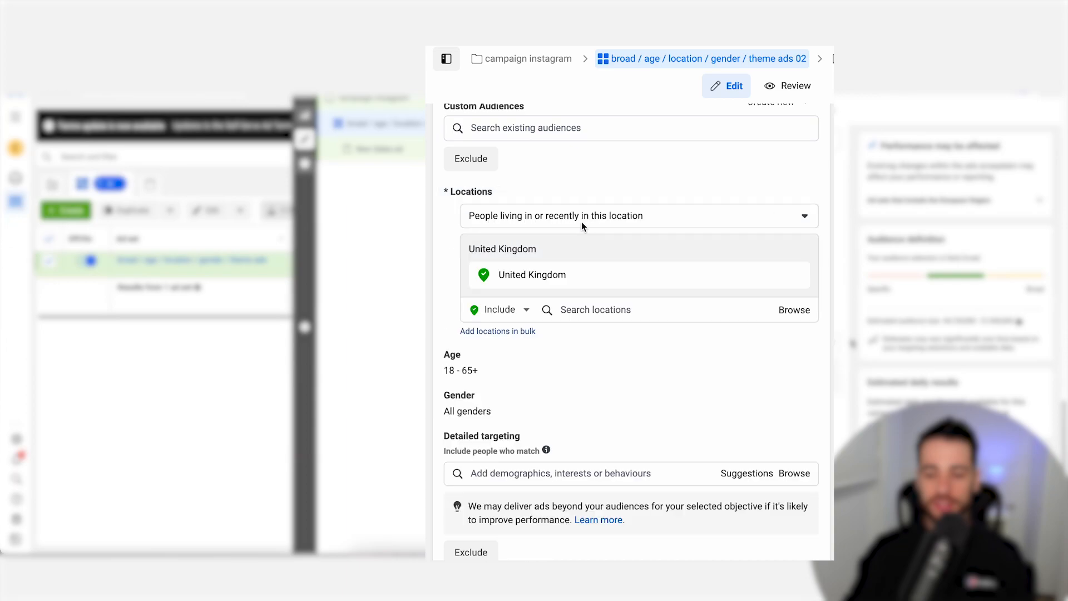
pyautogui.click(631, 218)
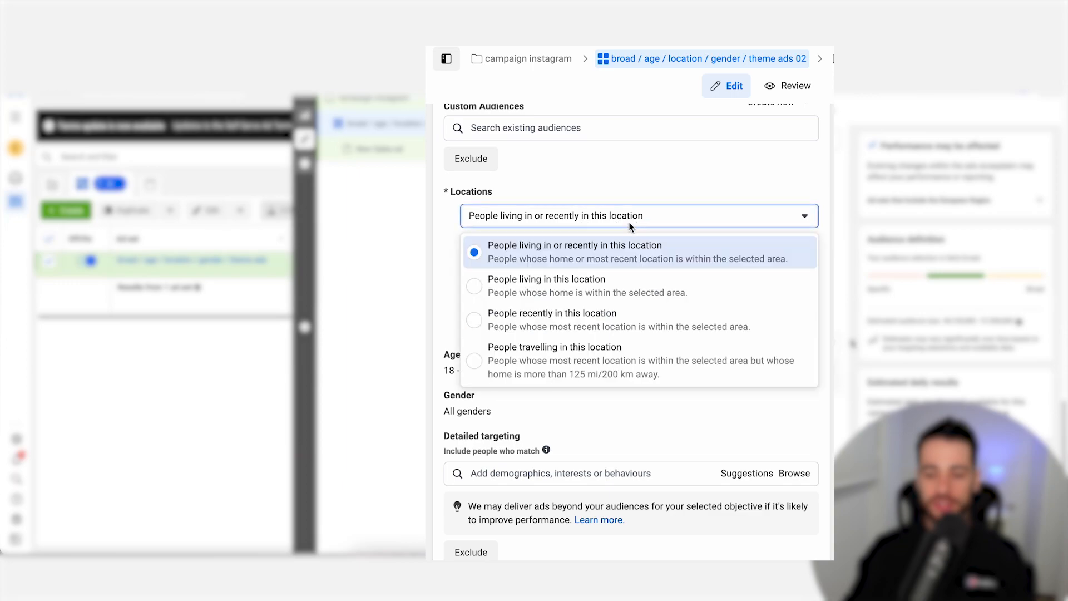
pyautogui.click(568, 287)
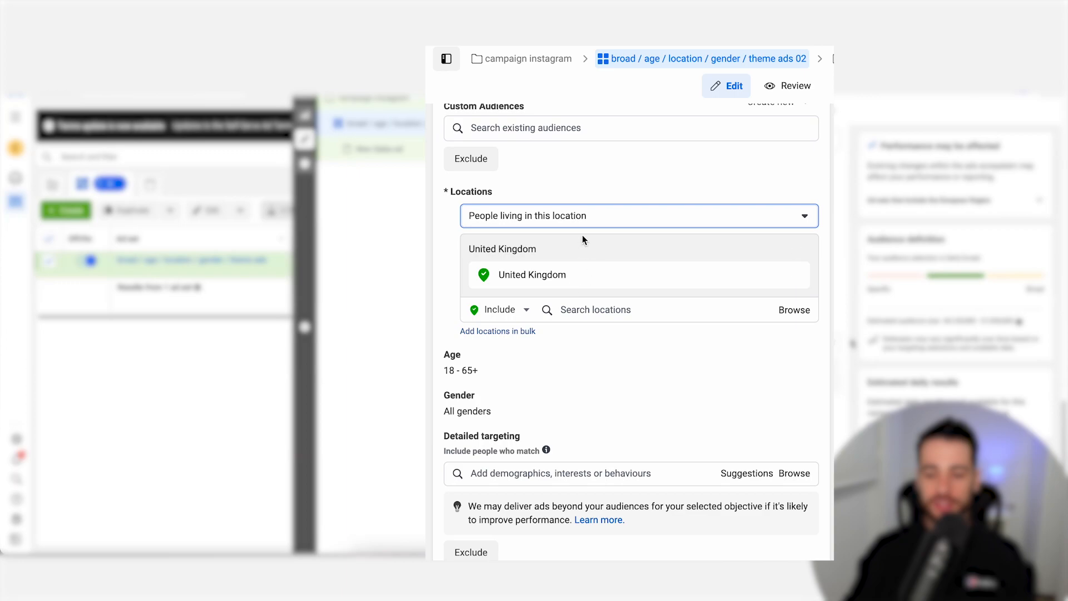
pyautogui.click(588, 218)
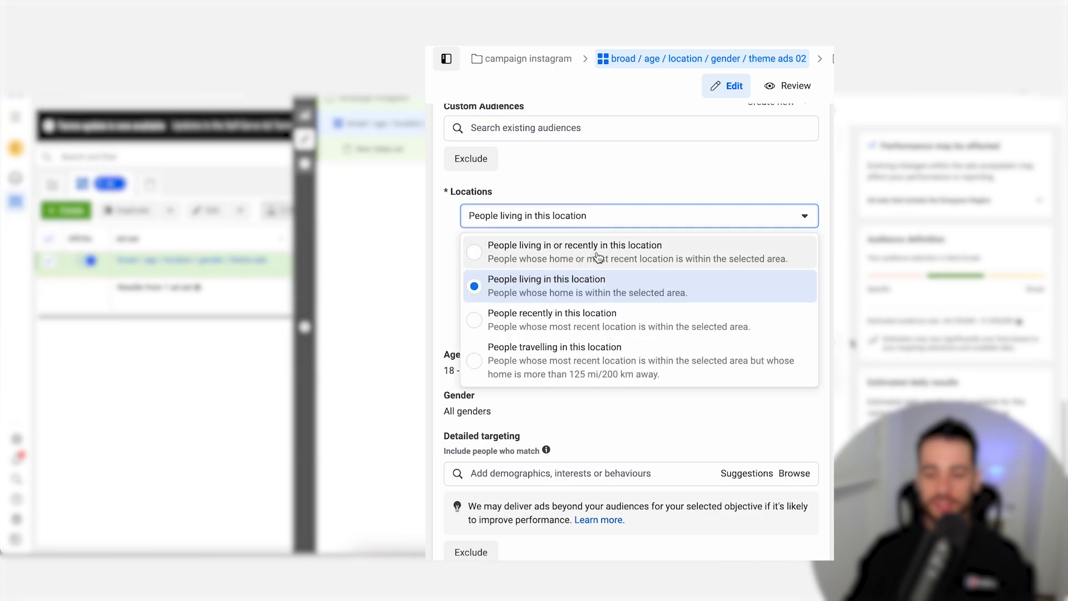
pyautogui.click(634, 285)
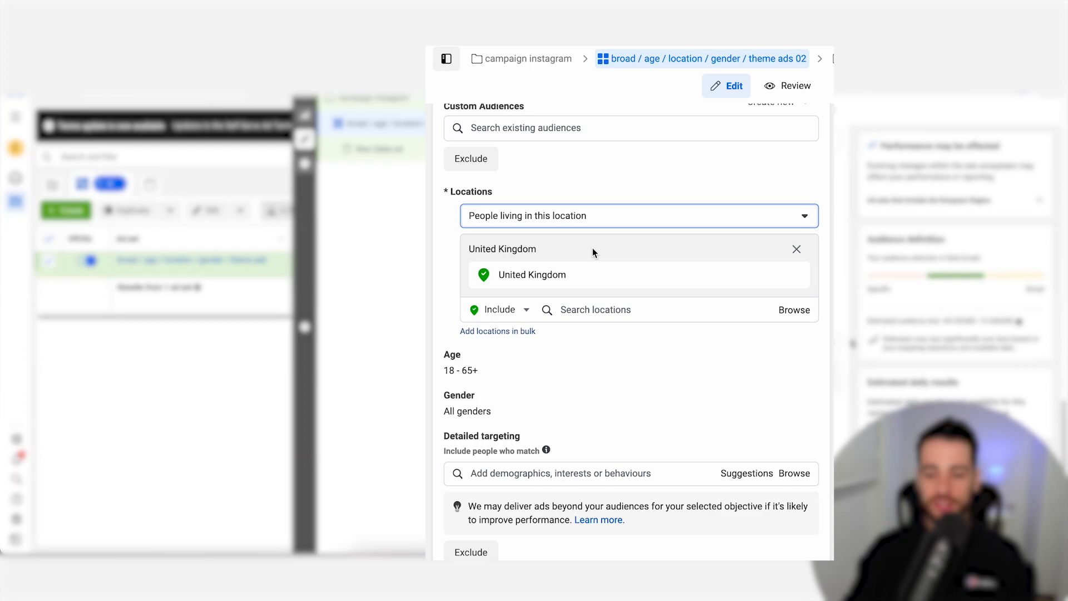
pyautogui.scroll(-1, 594, 291)
pyautogui.scroll(-2, 594, 292)
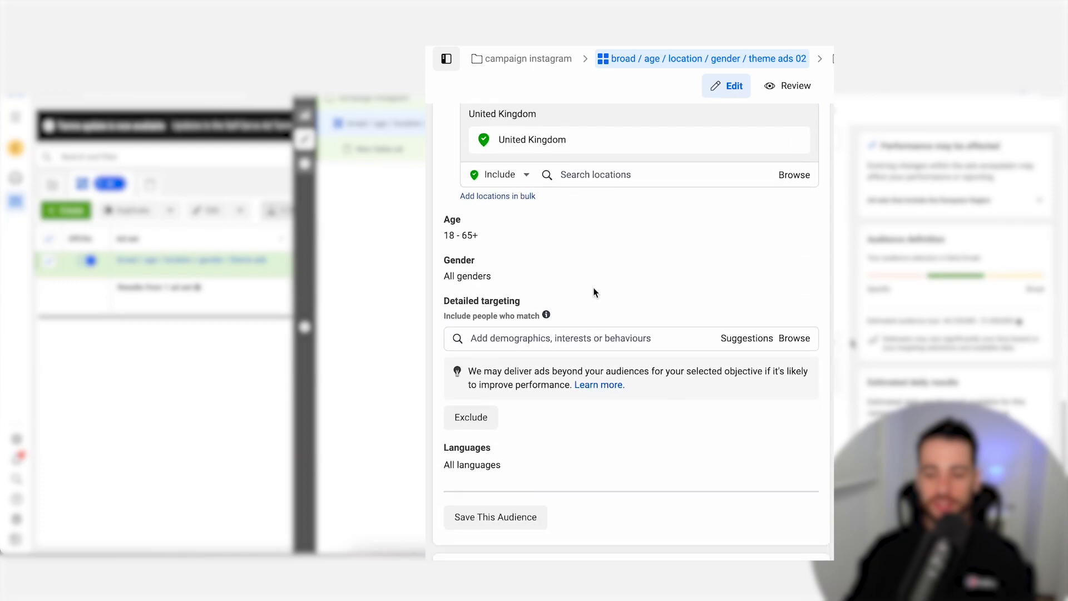
pyautogui.scroll(-3, 594, 291)
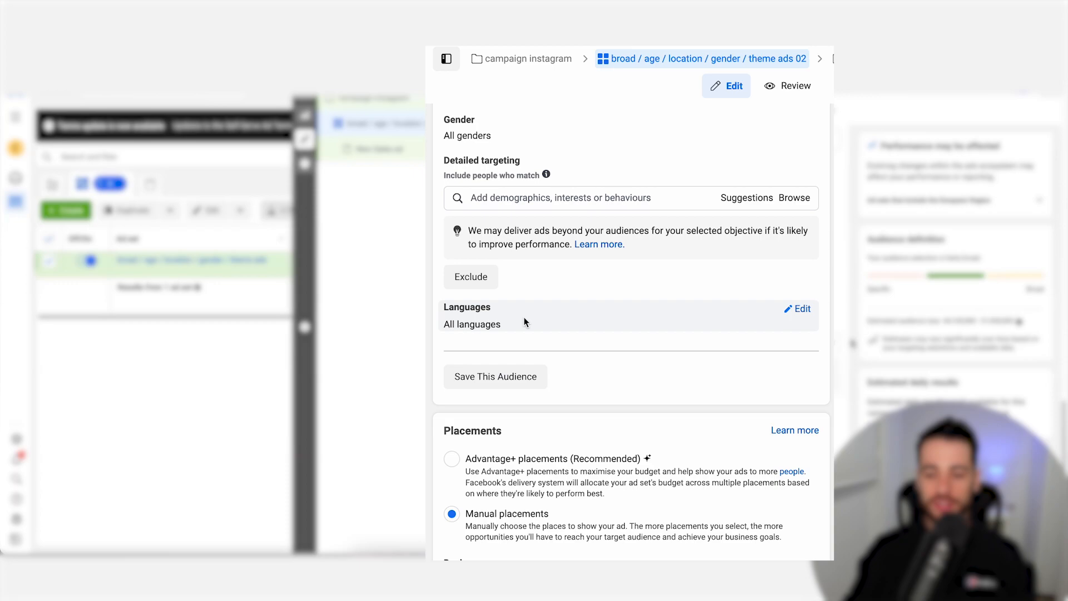
pyautogui.click(799, 309)
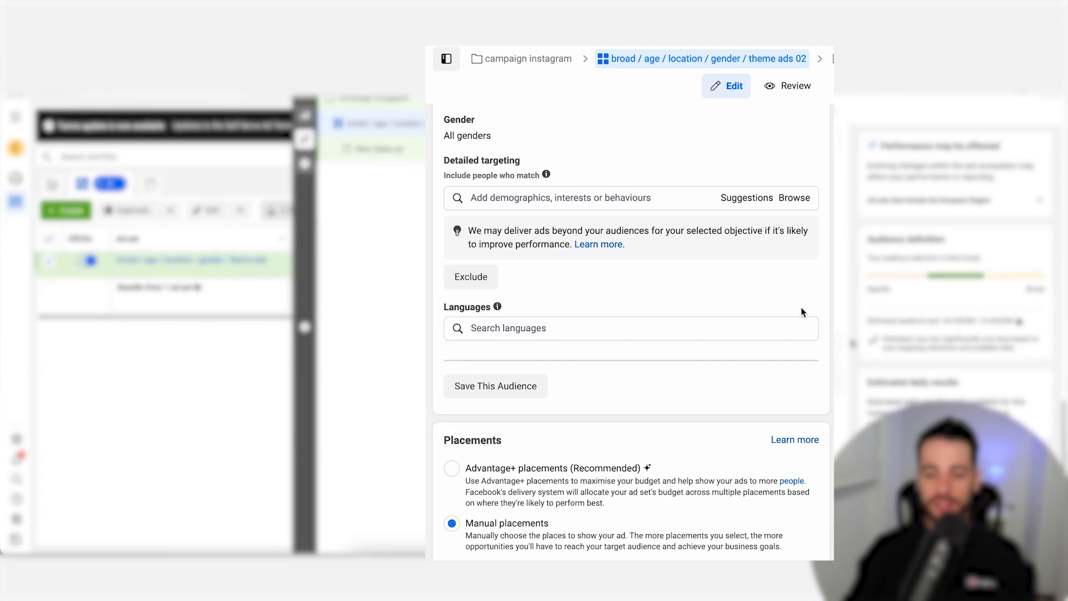
pyautogui.click(582, 325)
pyautogui.write('spa')
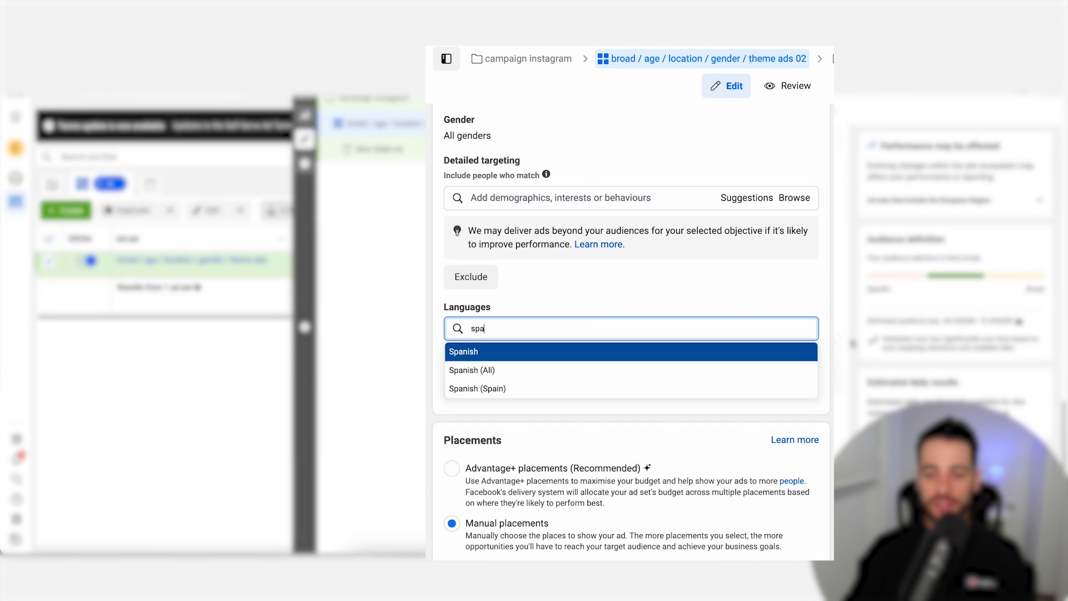
pyautogui.click(521, 351)
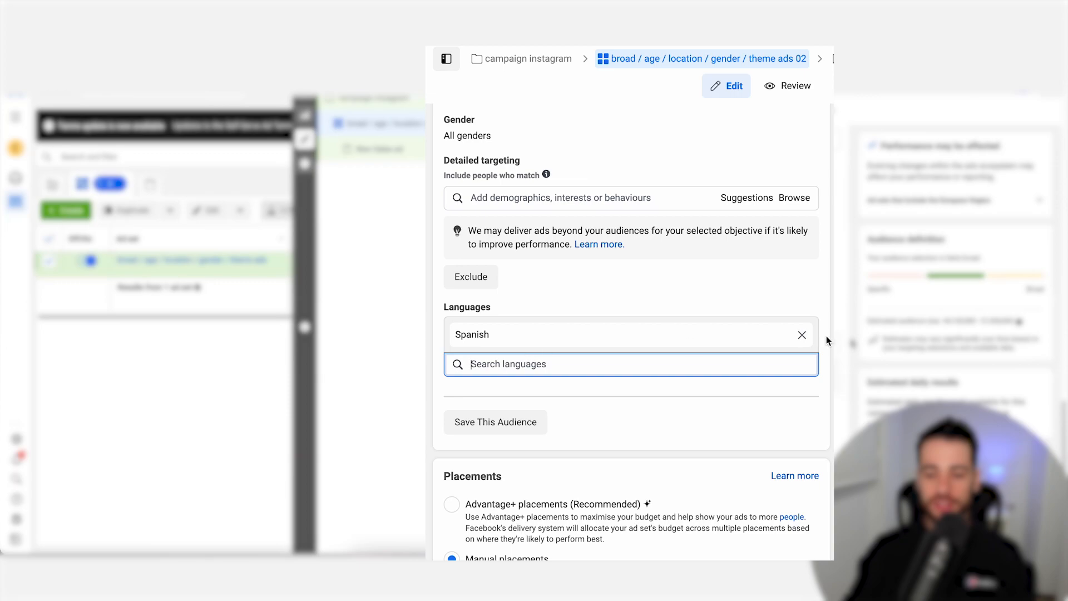
pyautogui.click(801, 336)
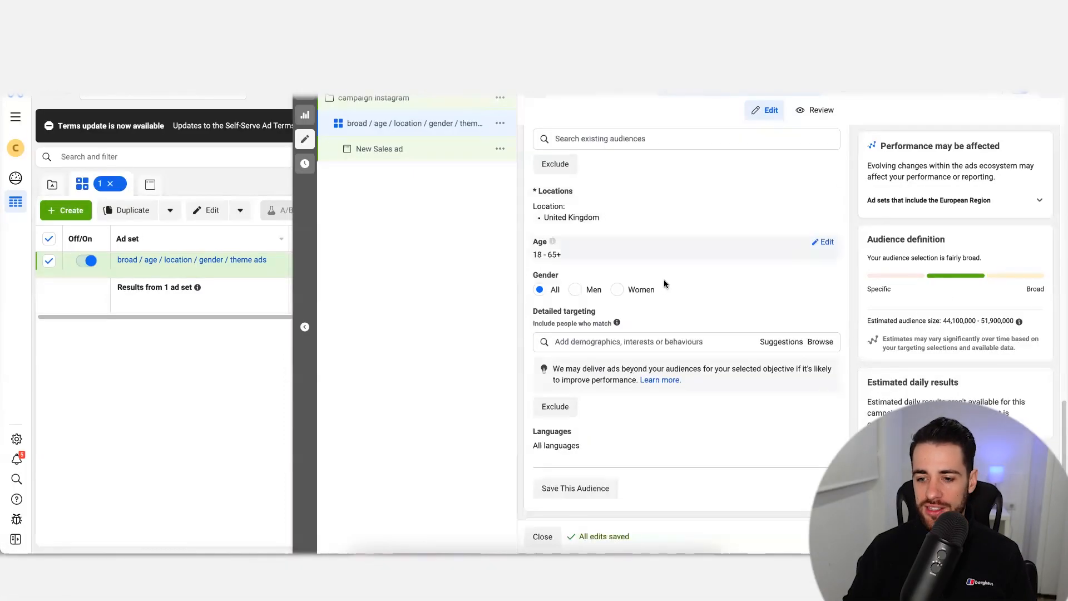
pyautogui.scroll(-3, 676, 278)
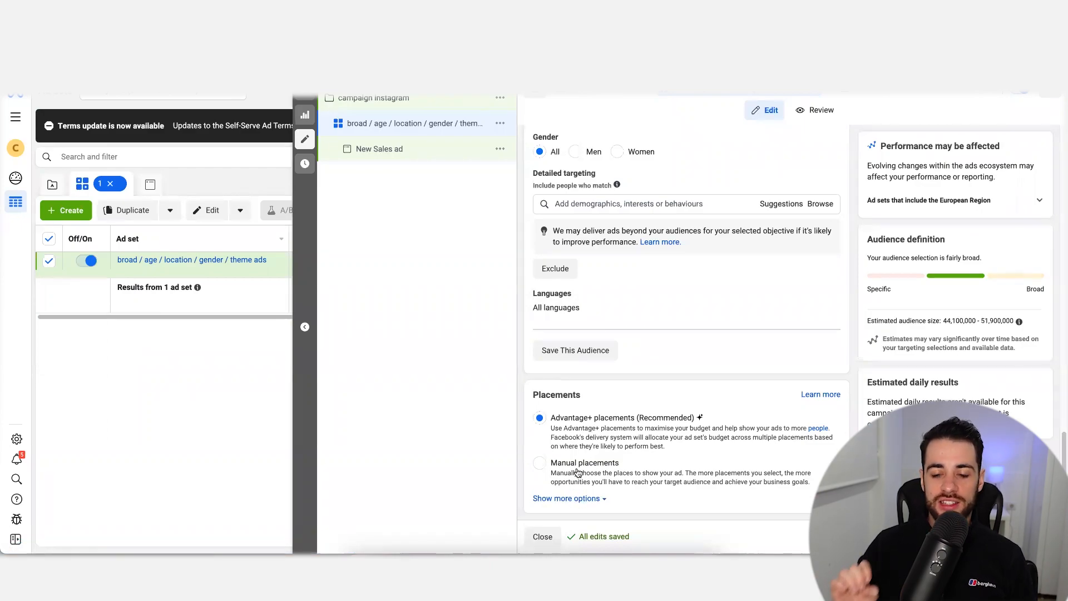
# Choose Manual placements and untick Facebook and Messenger, leaving only Instagram
pyautogui.click(539, 465)
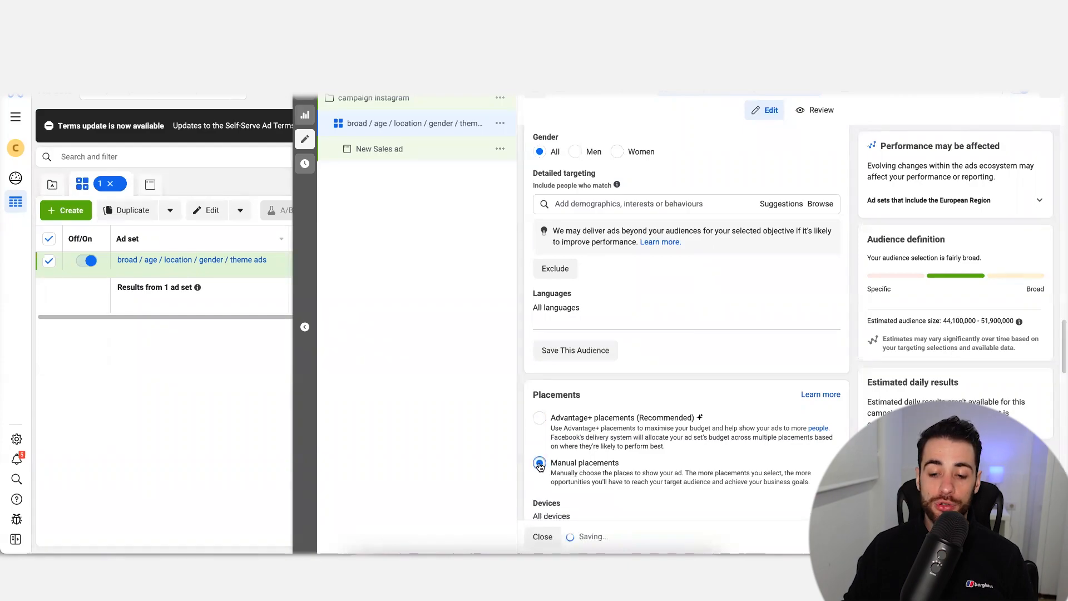
pyautogui.scroll(-5, 575, 442)
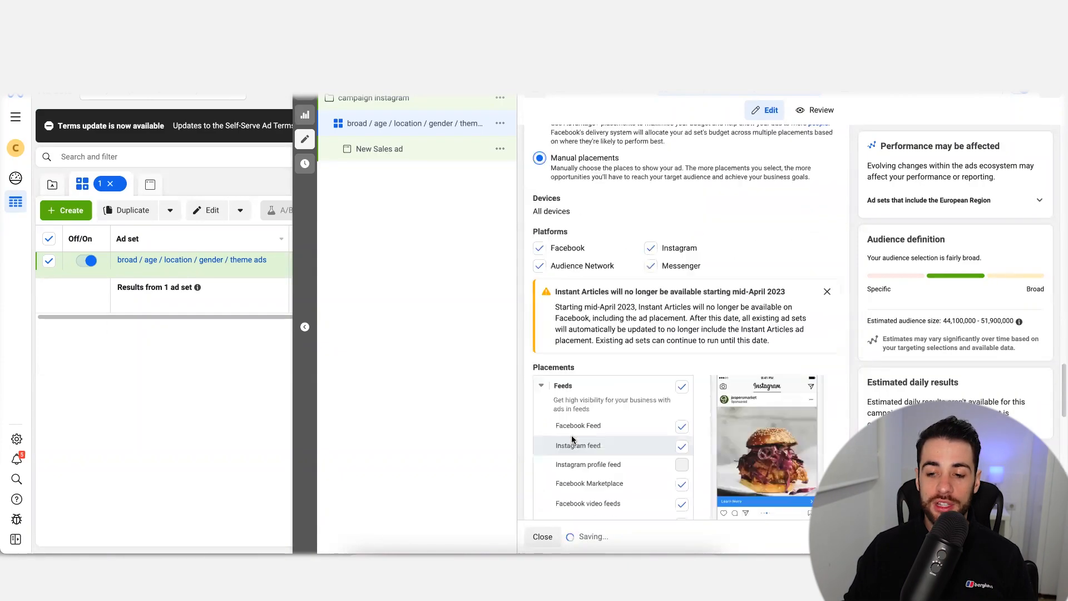
pyautogui.click(540, 248)
pyautogui.click(650, 266)
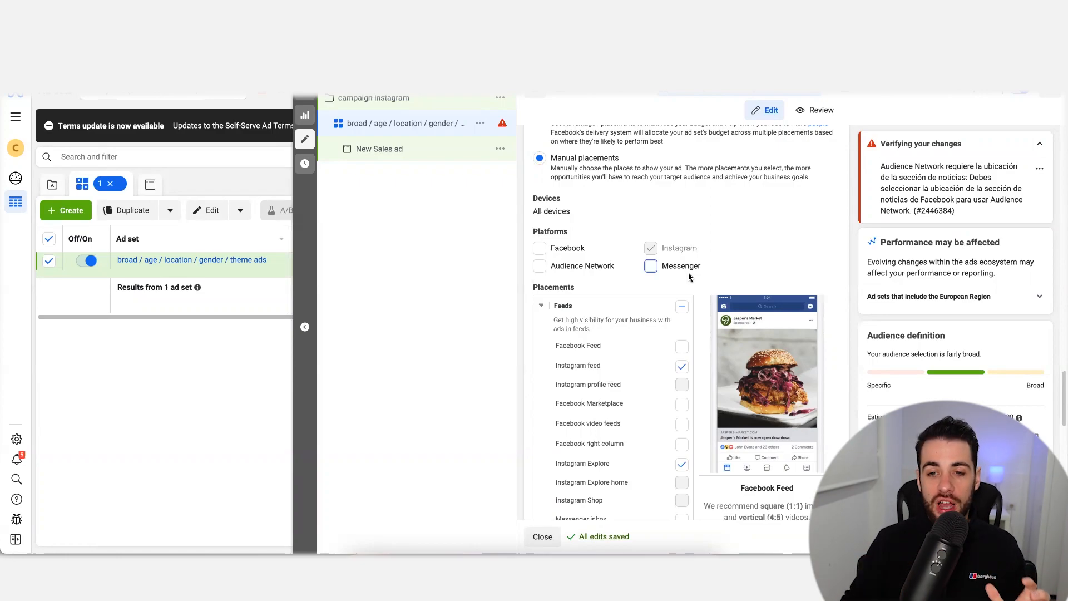
pyautogui.scroll(1, 688, 272)
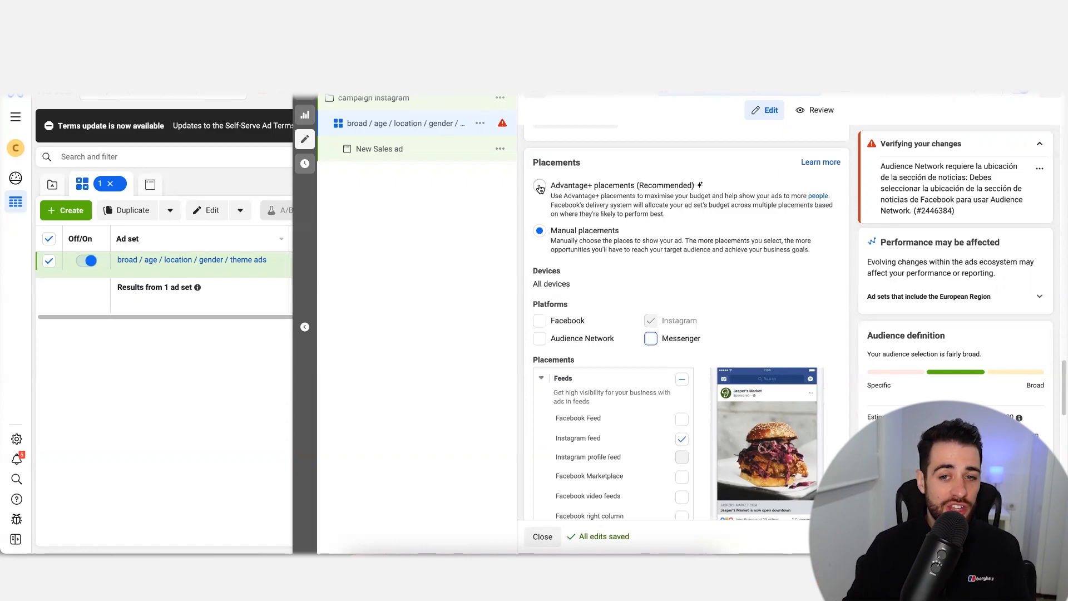
# Switch to manual placements and uncheck Facebook, Audience Network and Messenger, leaving only Instagram
pyautogui.click(540, 187)
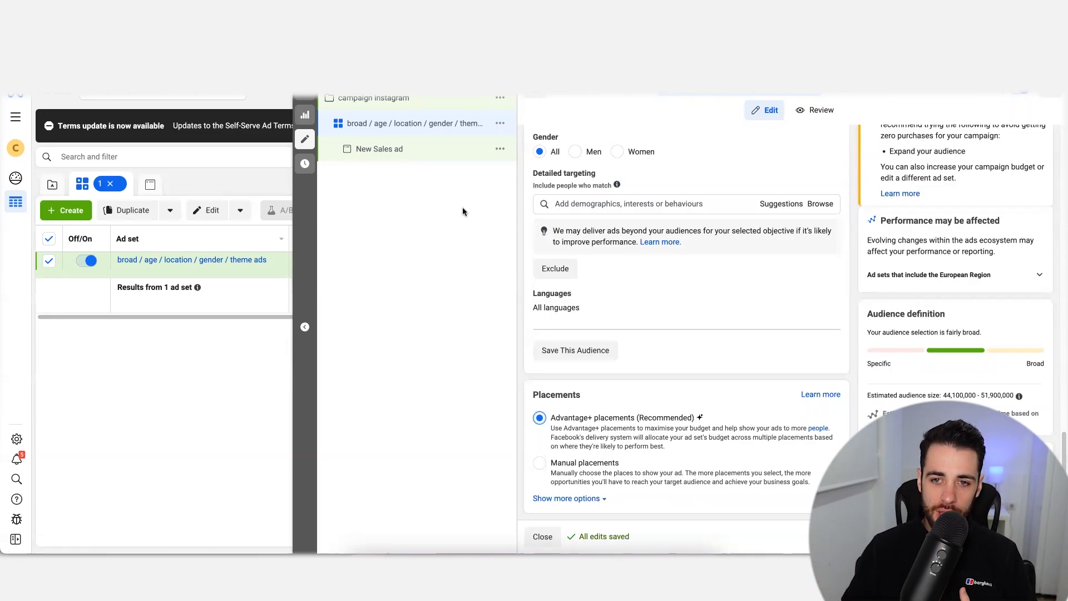
pyautogui.click(543, 469)
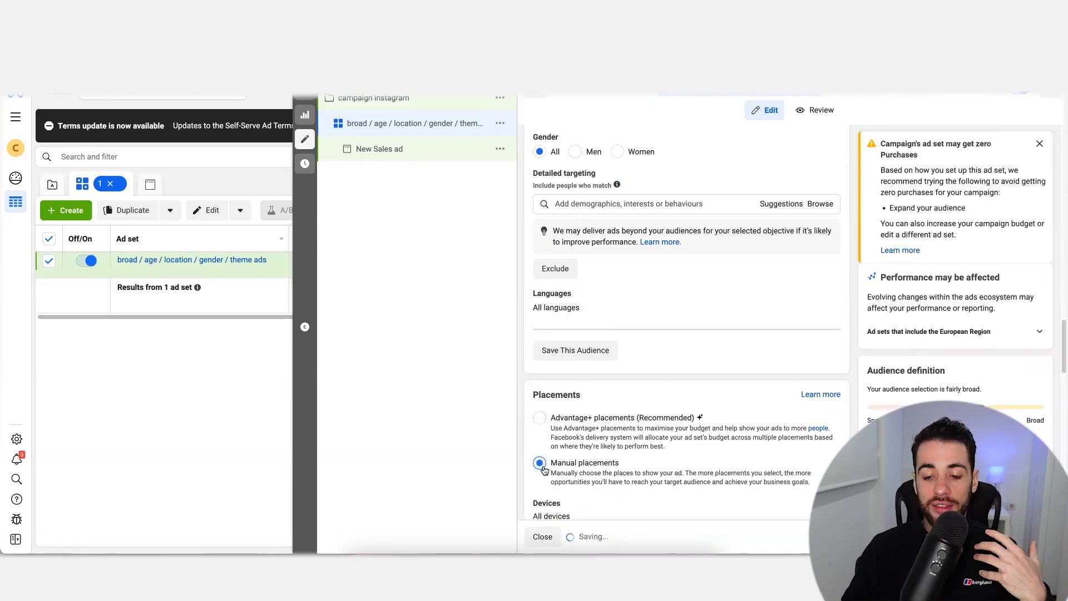
pyautogui.scroll(-4, 547, 389)
pyautogui.click(539, 363)
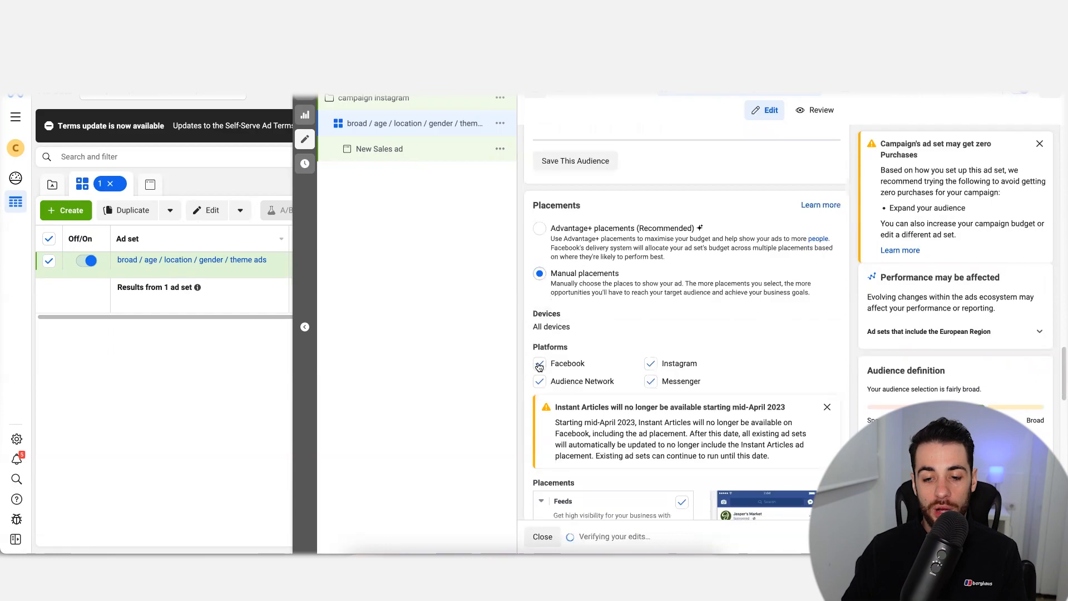
pyautogui.click(540, 382)
pyautogui.click(652, 382)
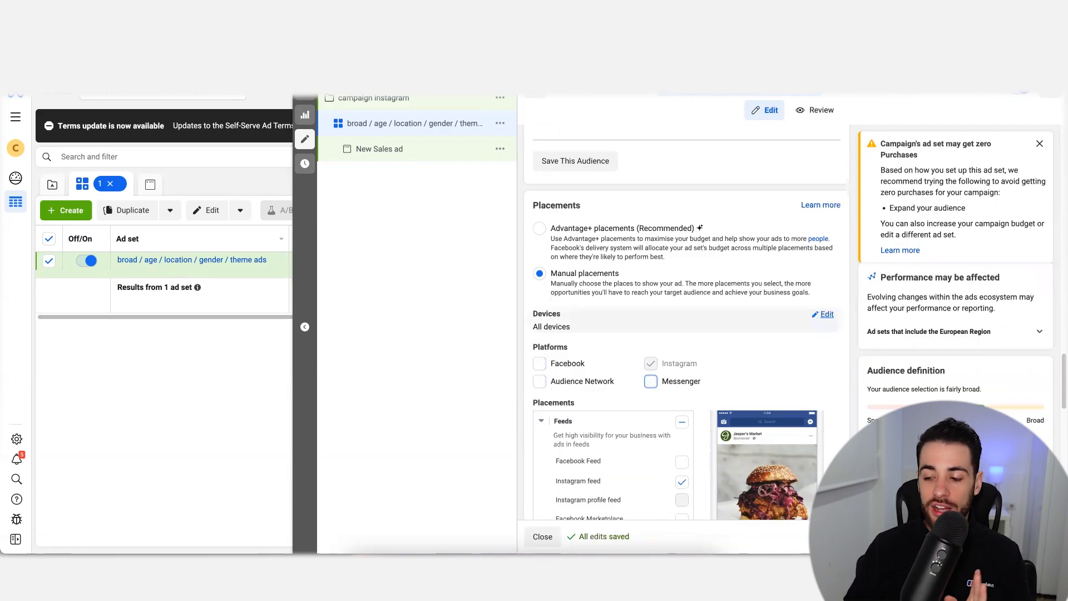
# Open the New Sales ad in the editor and scroll down to its Identity settings
pyautogui.click(397, 150)
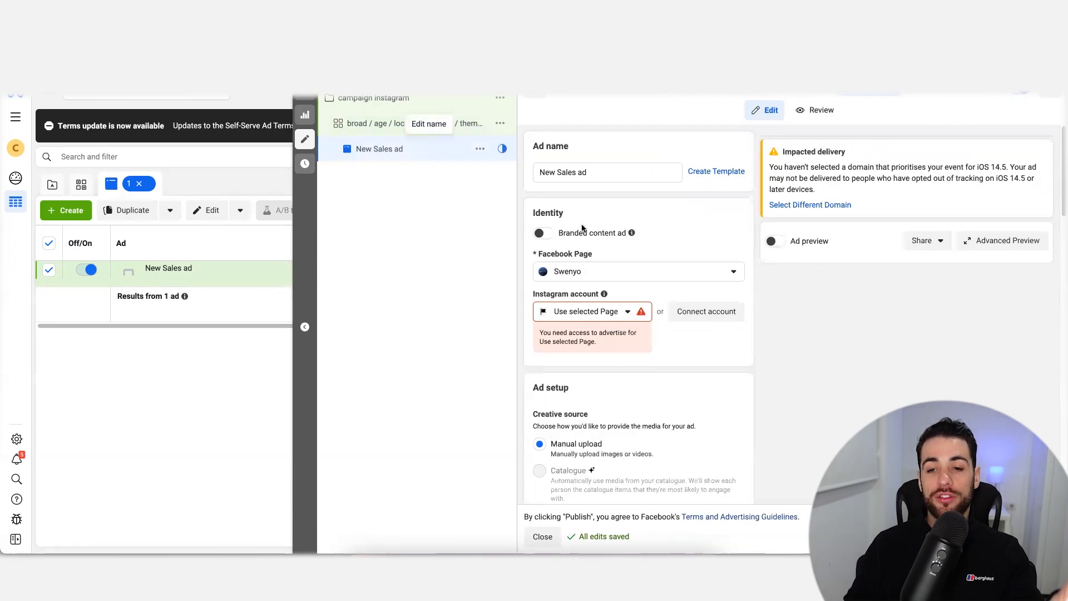
pyautogui.scroll(-1, 598, 251)
pyautogui.moveTo(598, 246)
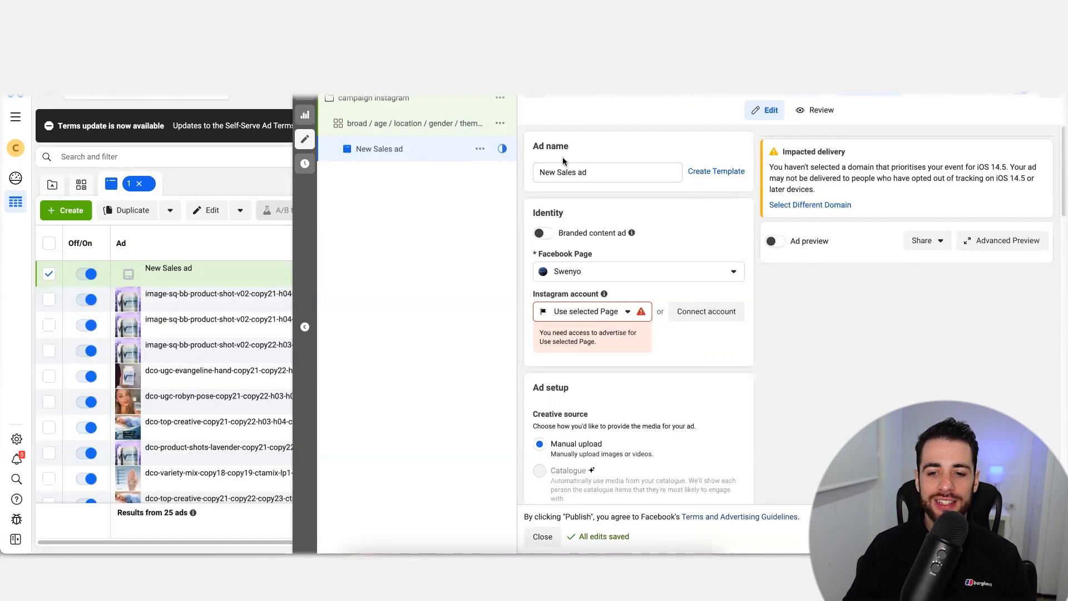
pyautogui.scroll(-1, 676, 219)
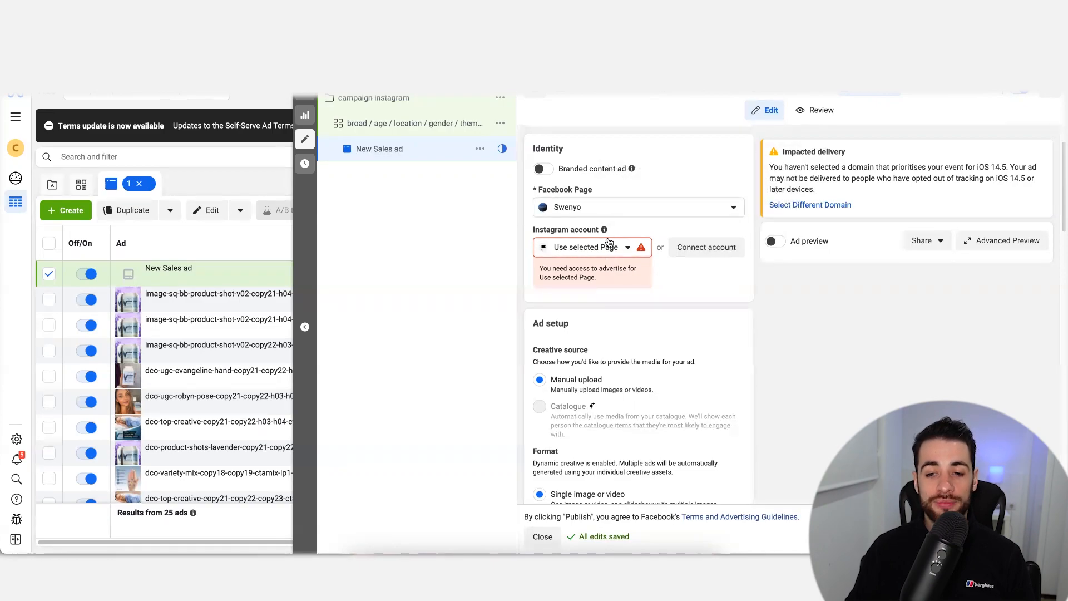
# Choose the brand's Instagram account from the dropdown instead of Use selected Page
pyautogui.click(595, 255)
pyautogui.click(714, 291)
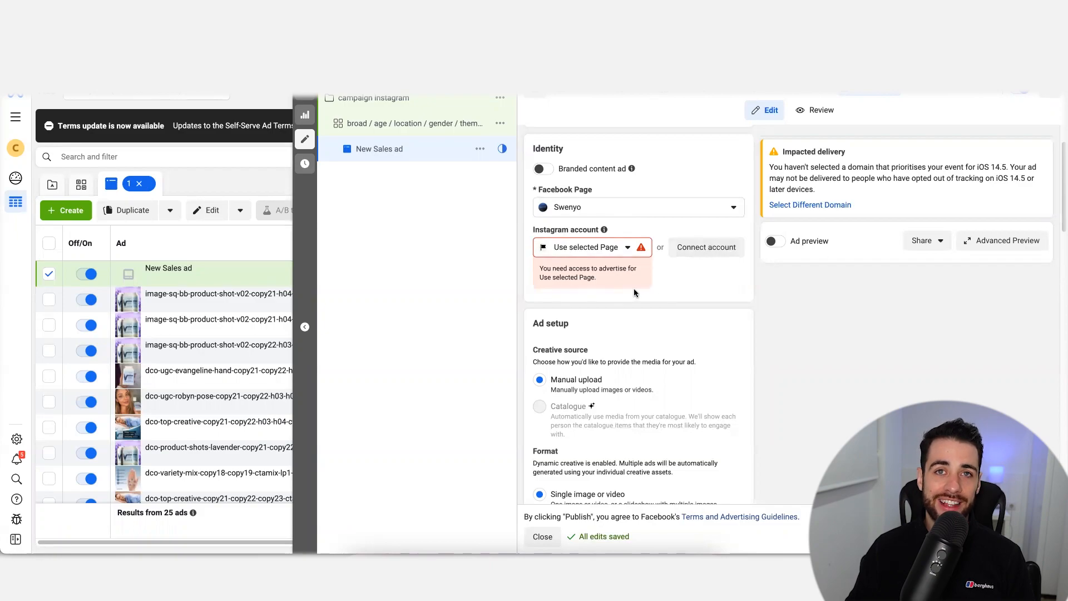
pyautogui.click(702, 250)
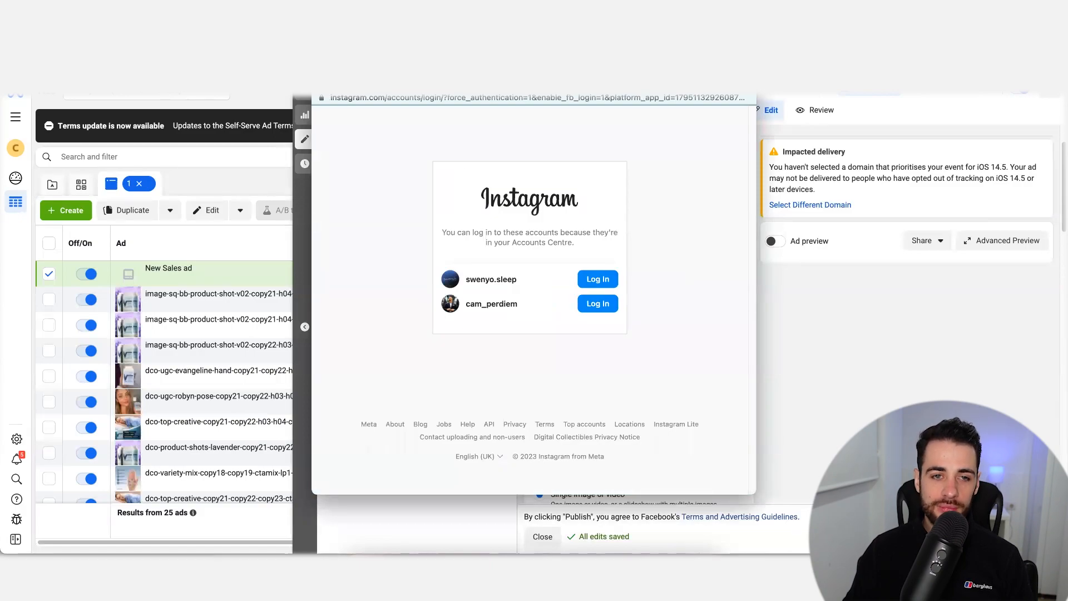
pyautogui.click(320, 81)
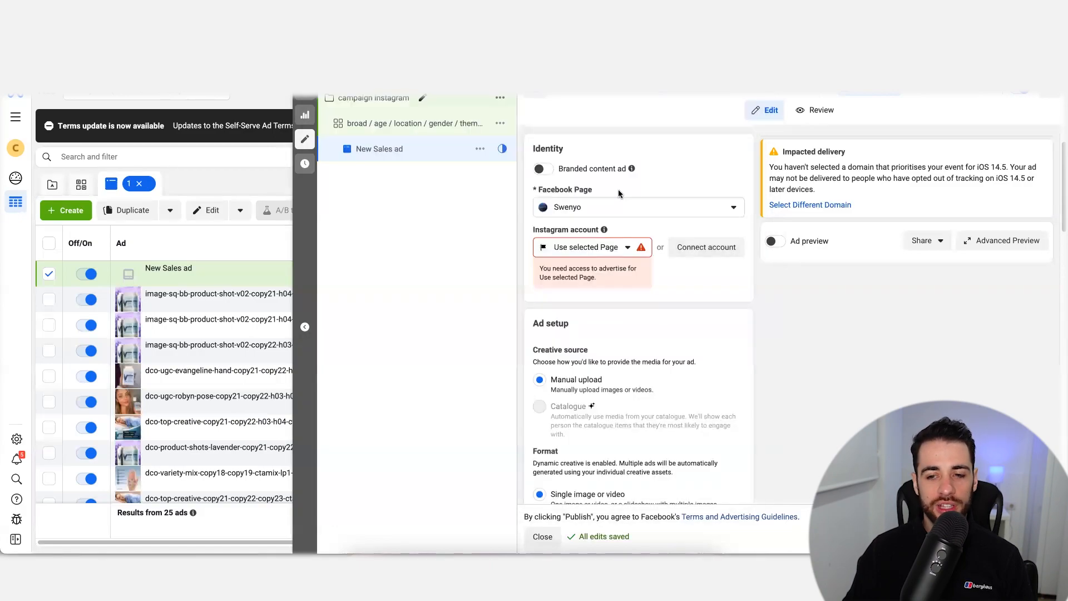
pyautogui.click(623, 248)
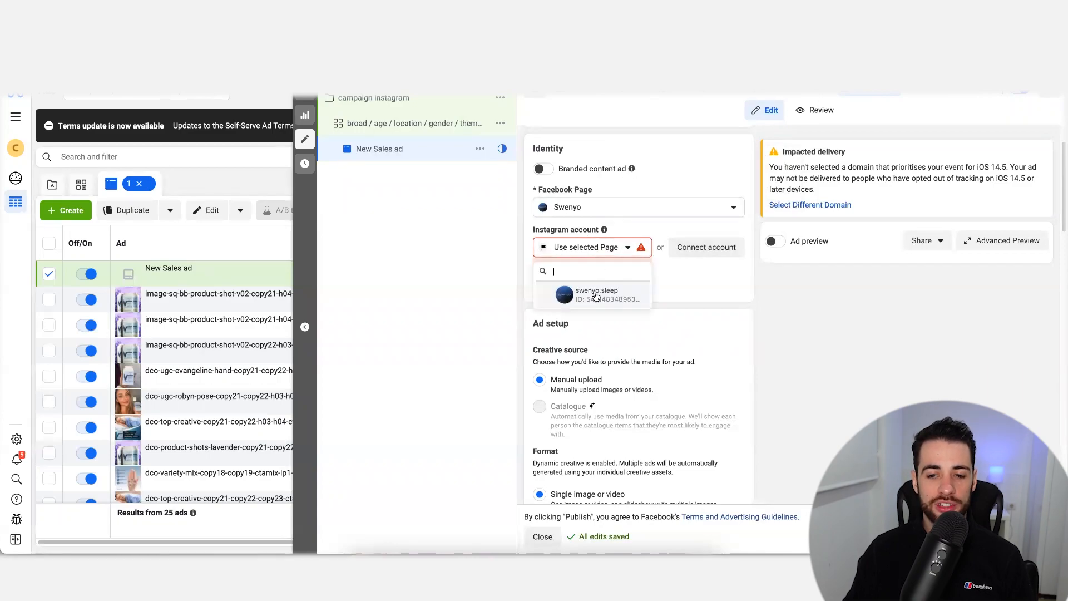
pyautogui.click(595, 295)
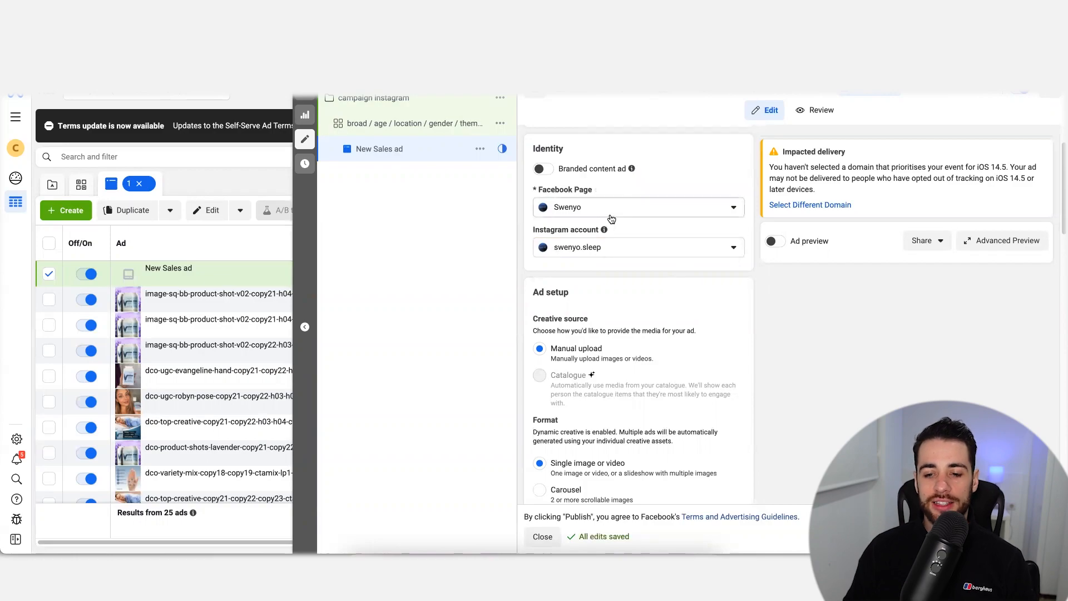
pyautogui.scroll(-3, 612, 218)
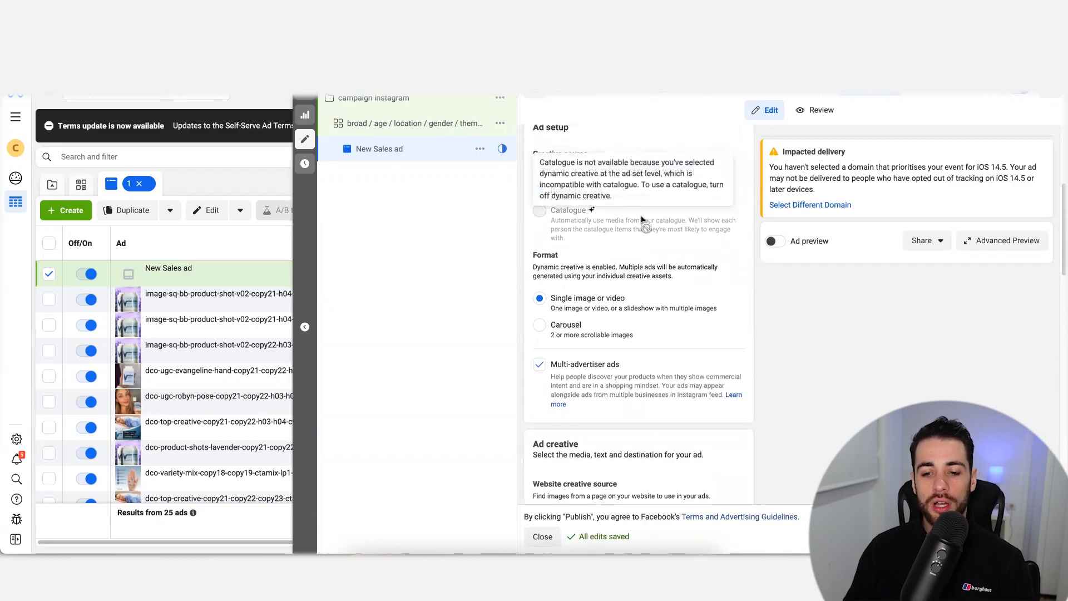
pyautogui.scroll(-1, 645, 221)
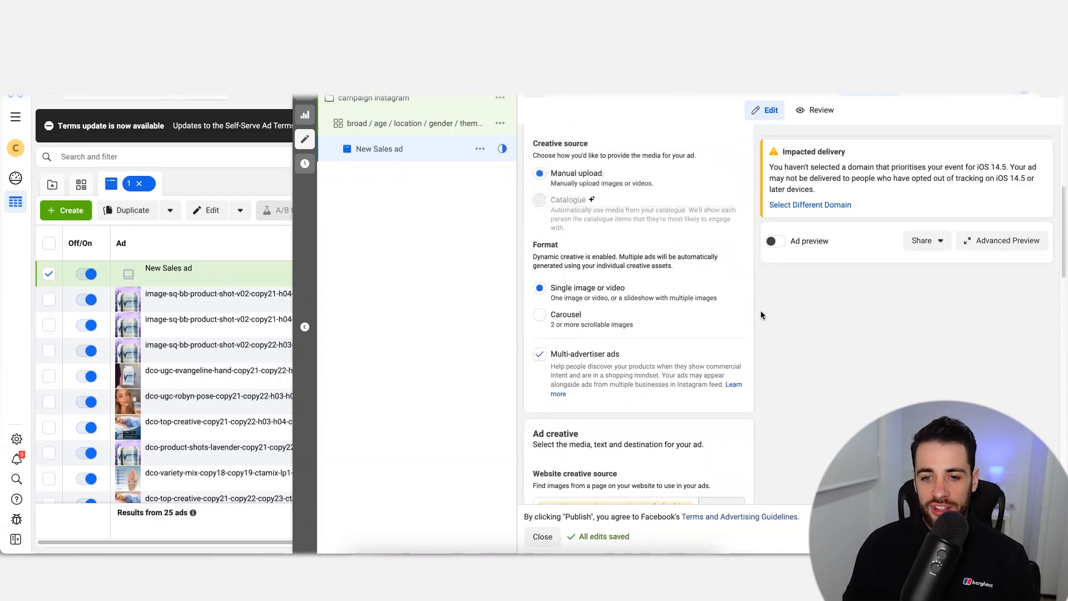
pyautogui.scroll(-2, 743, 290)
pyautogui.scroll(3, 745, 278)
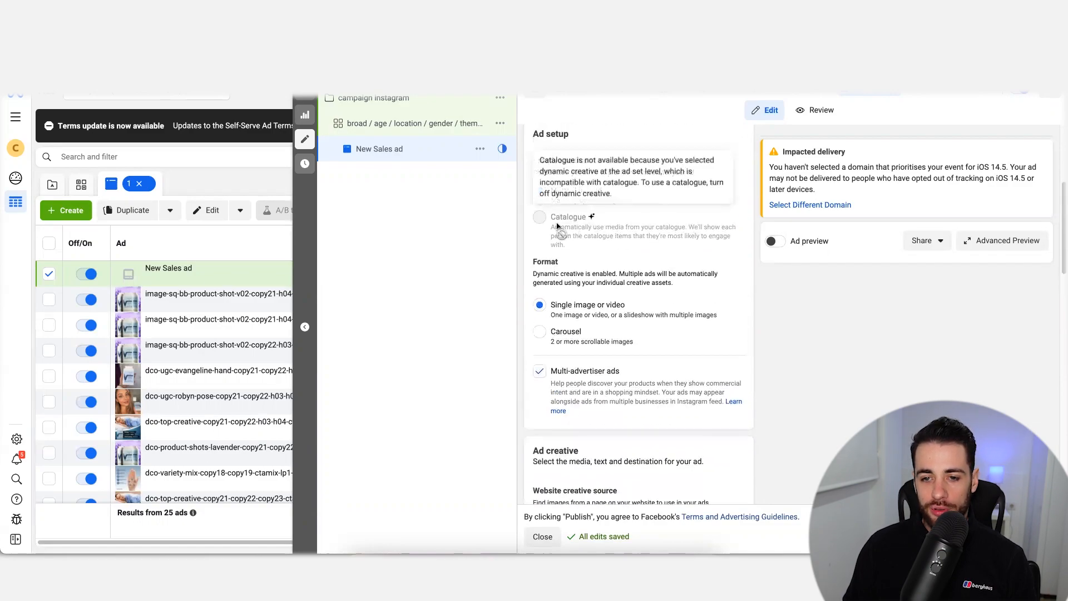
pyautogui.scroll(-1, 666, 271)
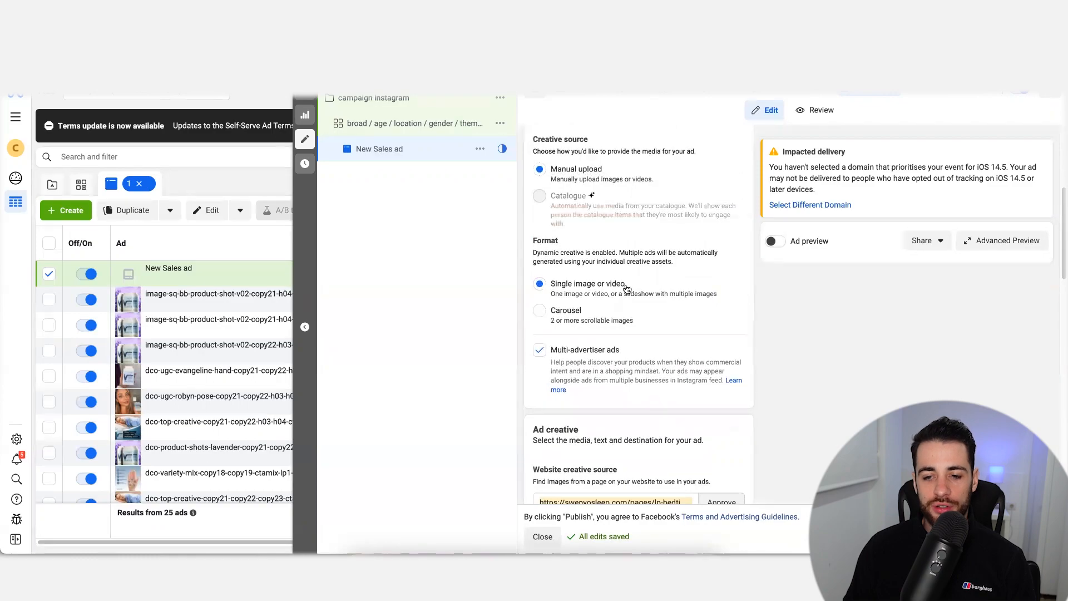
pyautogui.scroll(-2, 684, 262)
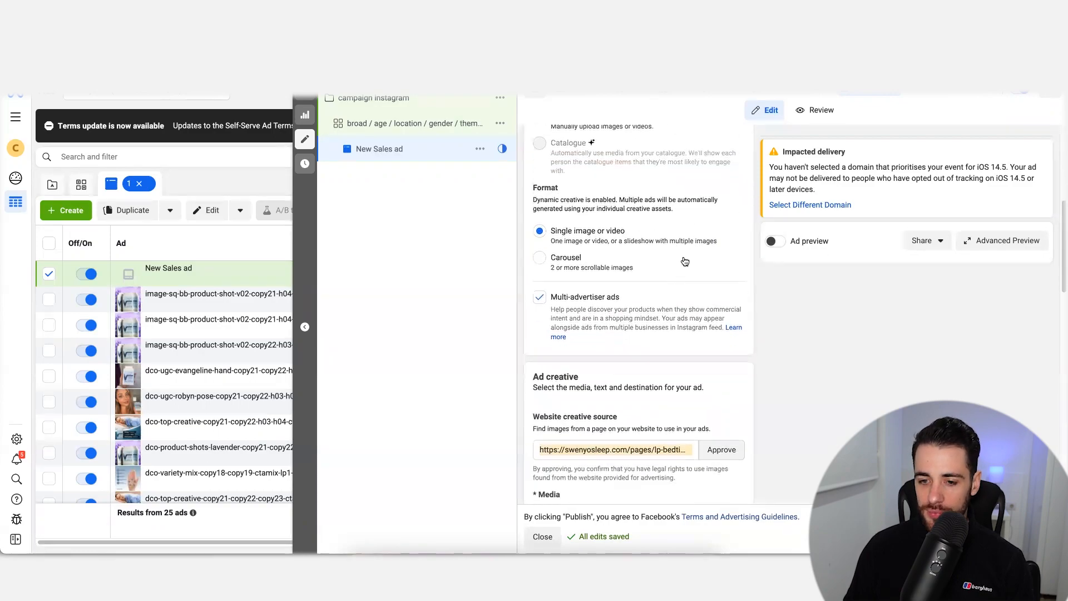
pyautogui.click(540, 246)
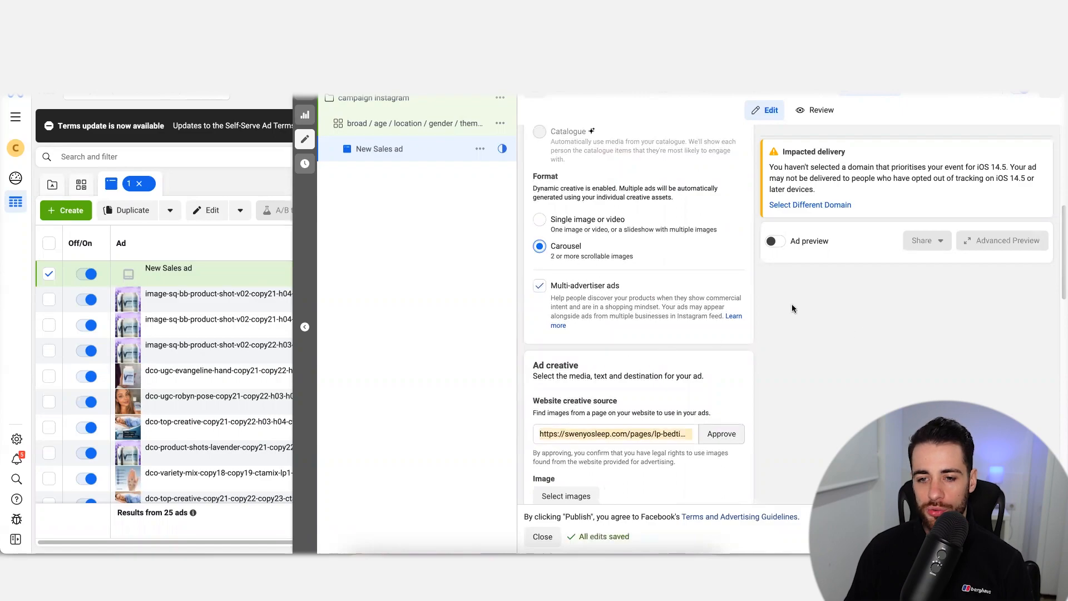
pyautogui.click(539, 219)
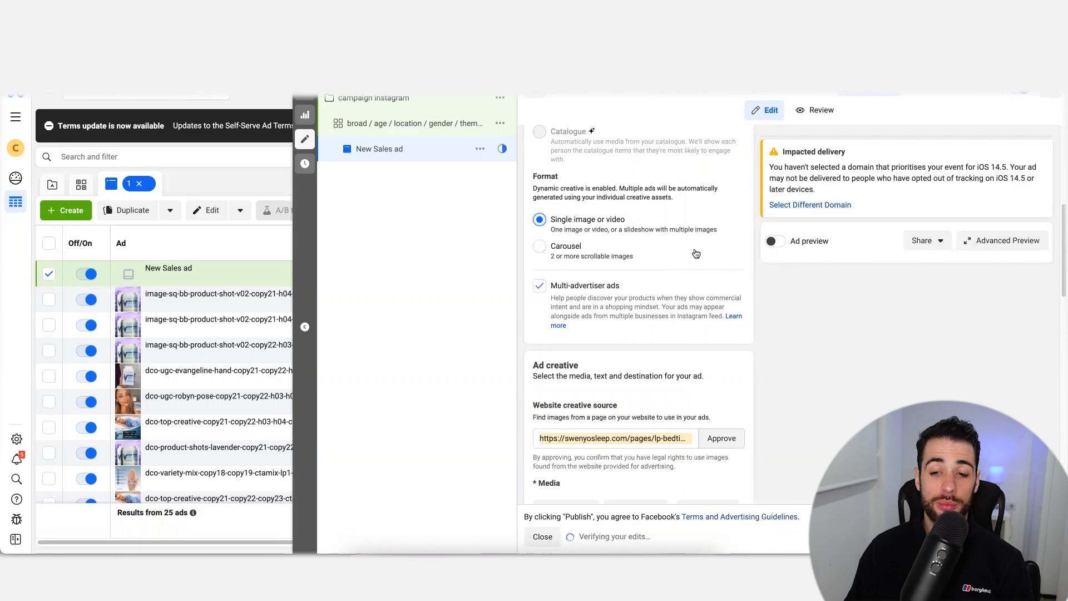
pyautogui.scroll(-1, 695, 254)
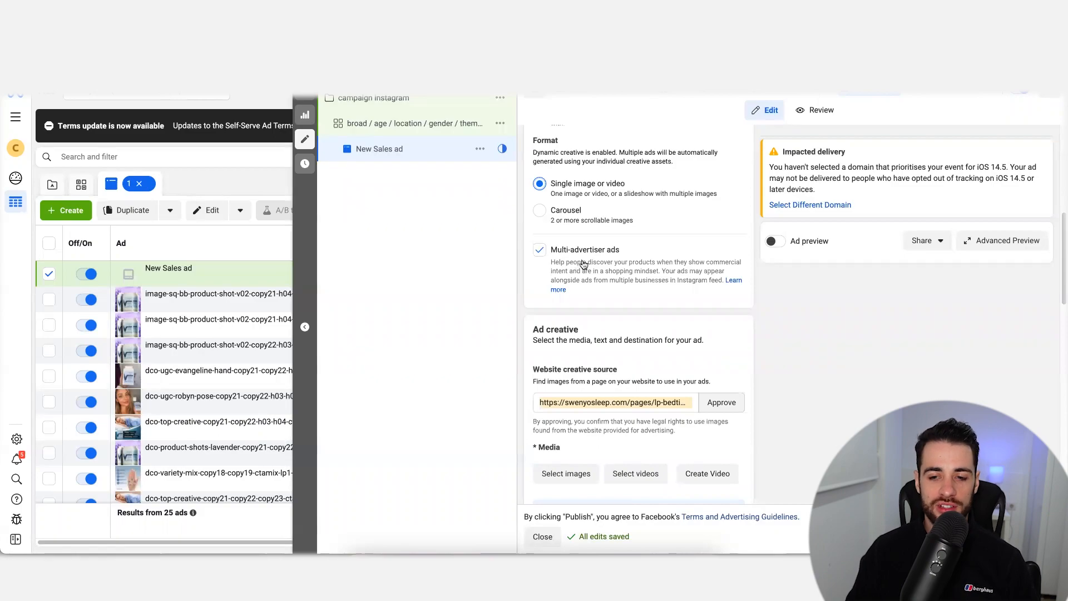
pyautogui.scroll(-2, 617, 274)
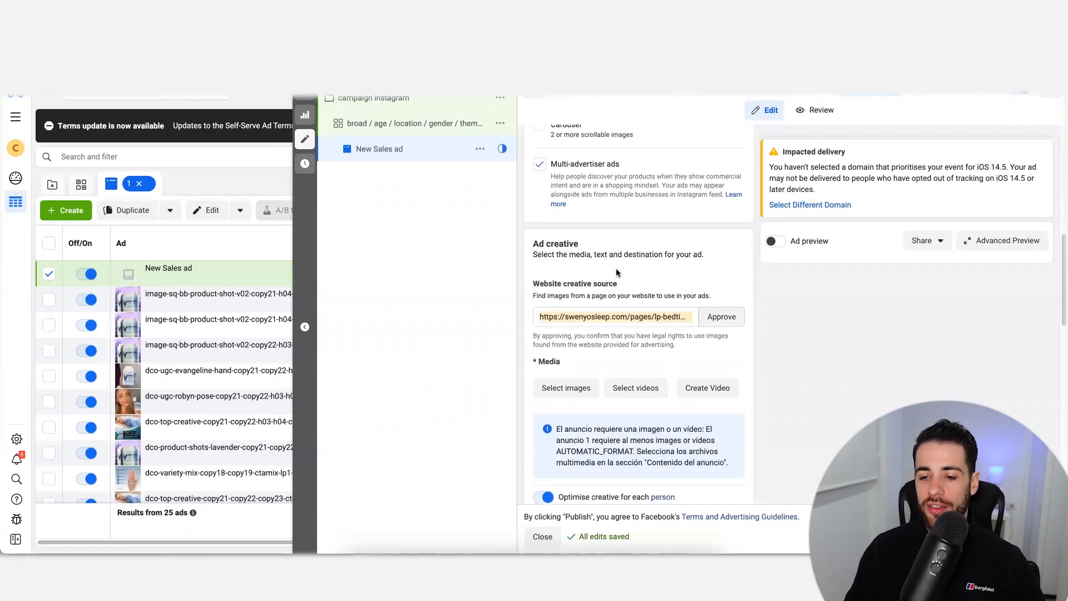
pyautogui.scroll(-1, 619, 275)
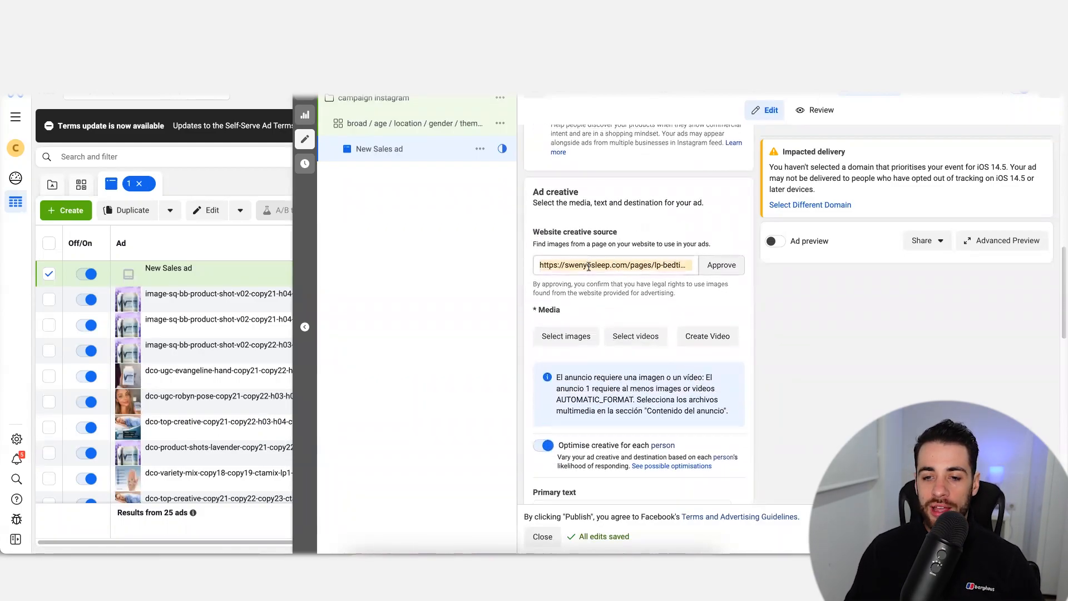
pyautogui.scroll(-12, 587, 269)
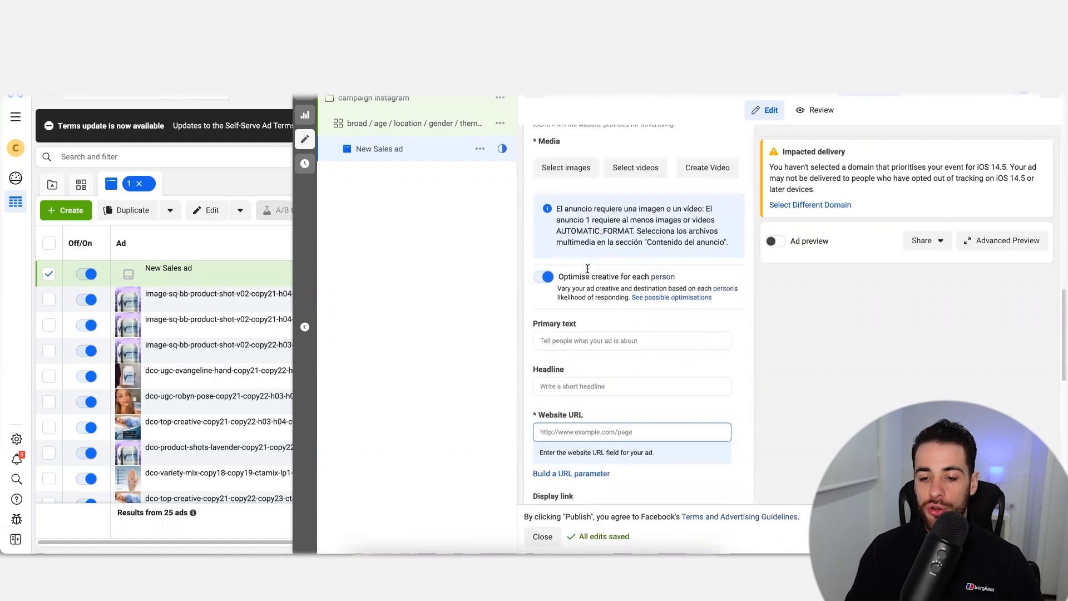
pyautogui.scroll(12, 587, 271)
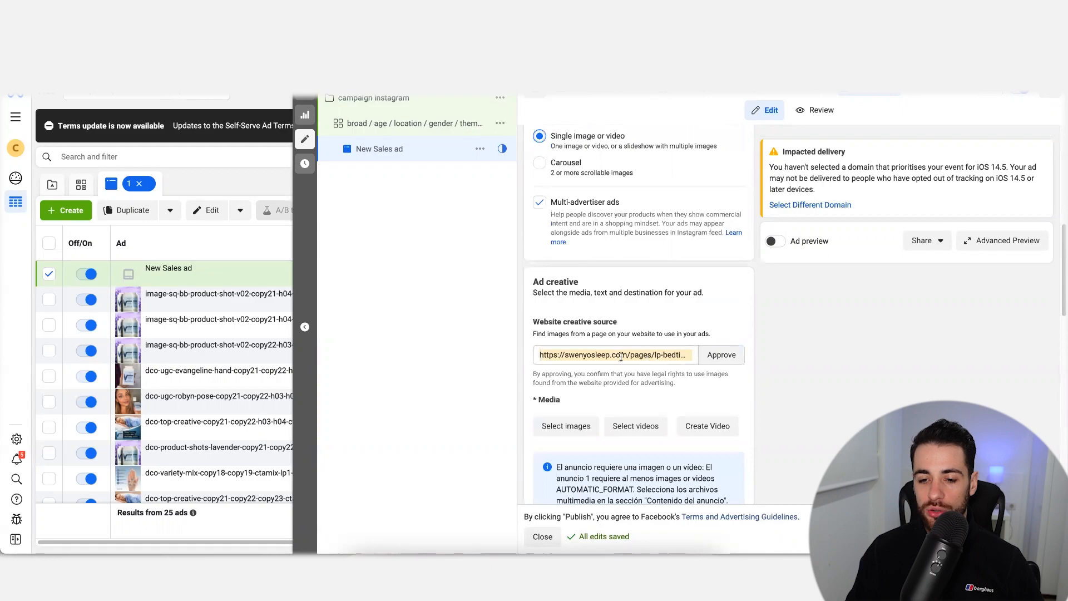
pyautogui.scroll(-1, 620, 356)
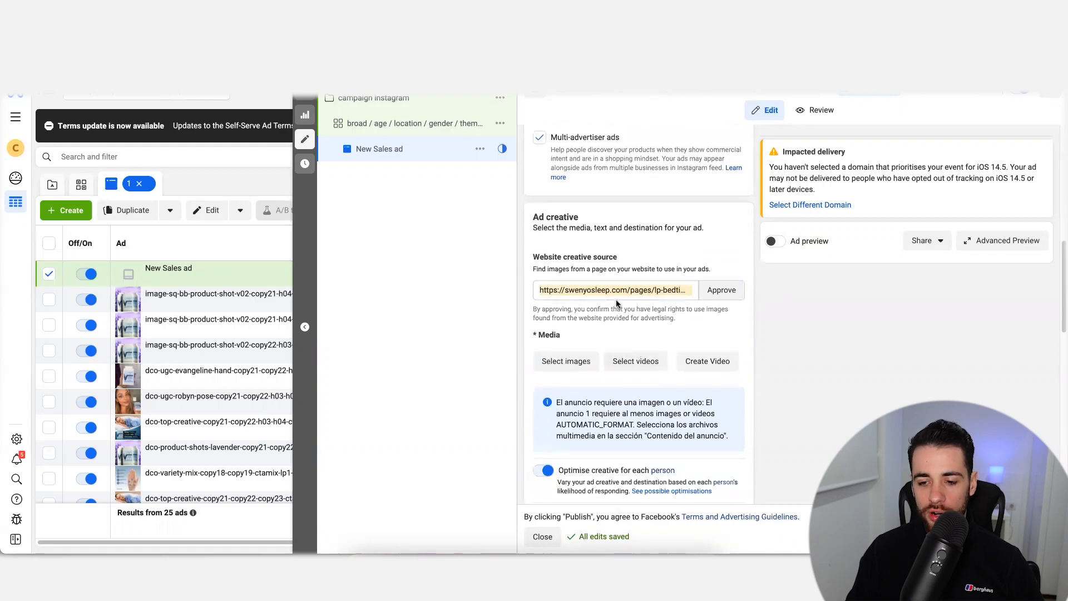
pyautogui.scroll(-7, 616, 303)
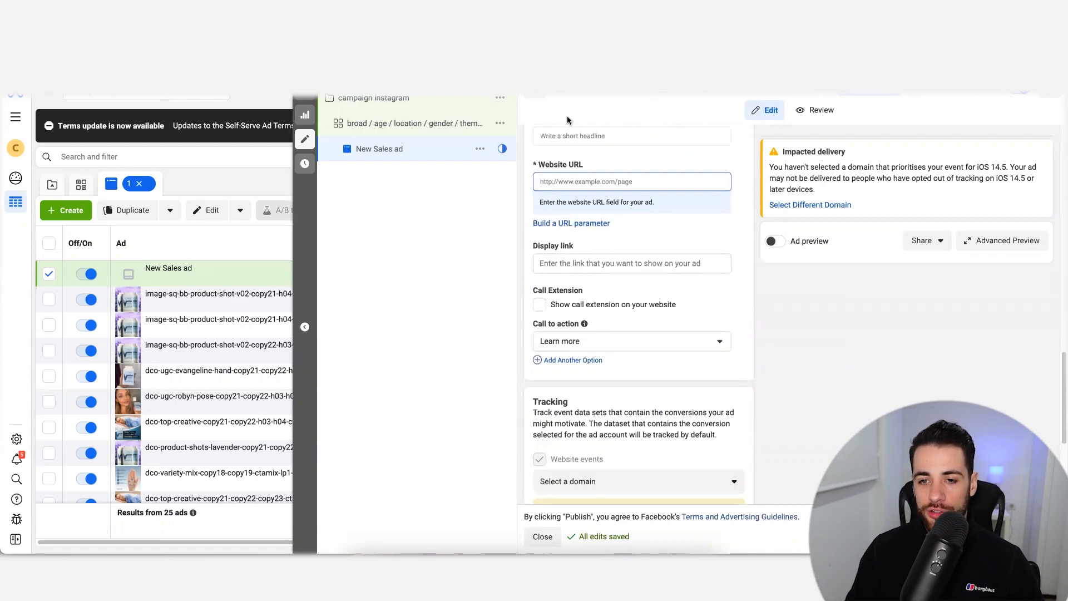
pyautogui.scroll(-2, 595, 267)
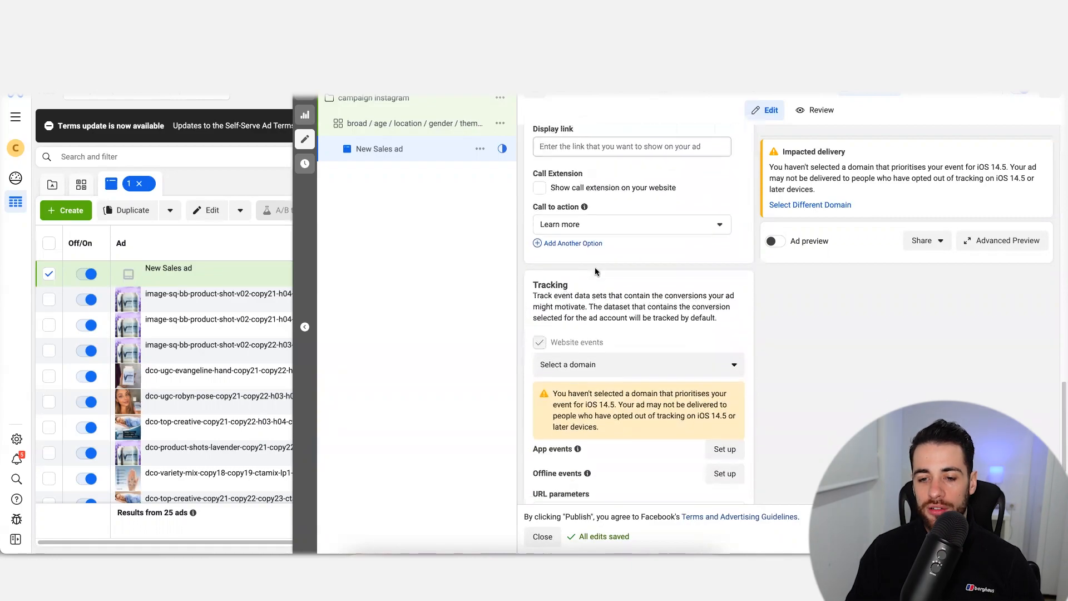
pyautogui.scroll(-2, 595, 270)
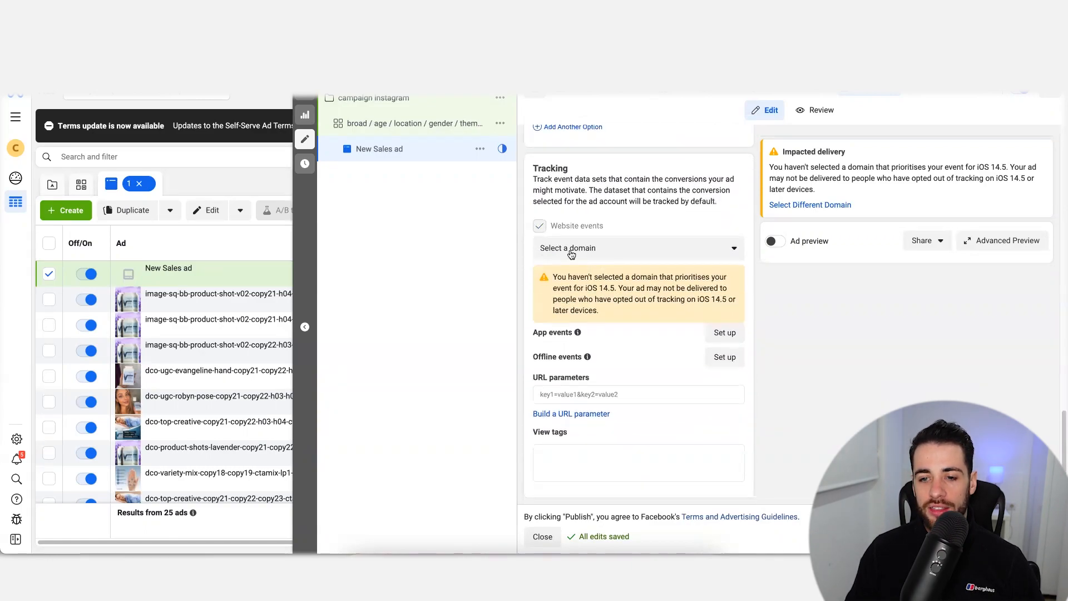
# Track website events on the swenyosleep.com domain and leave URL parameters empty
pyautogui.click(611, 253)
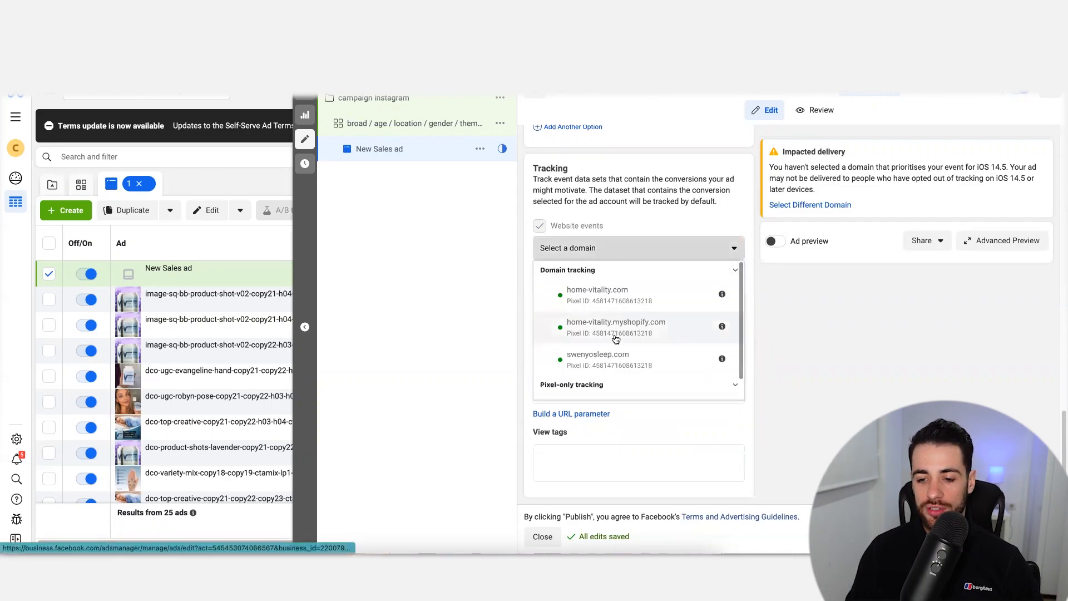
pyautogui.click(612, 358)
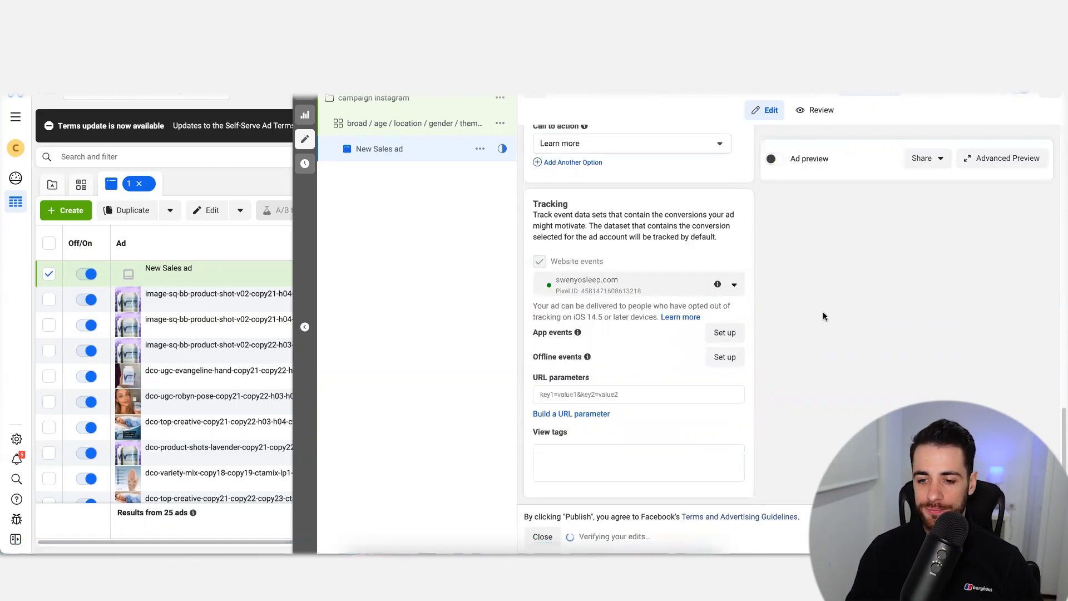
pyautogui.click(585, 391)
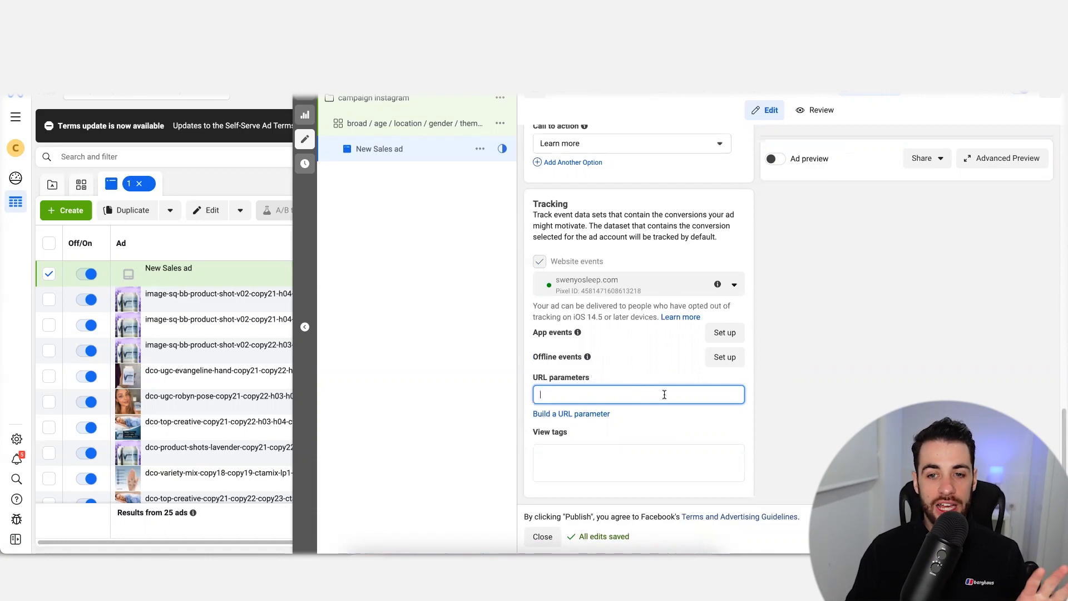
pyautogui.click(813, 383)
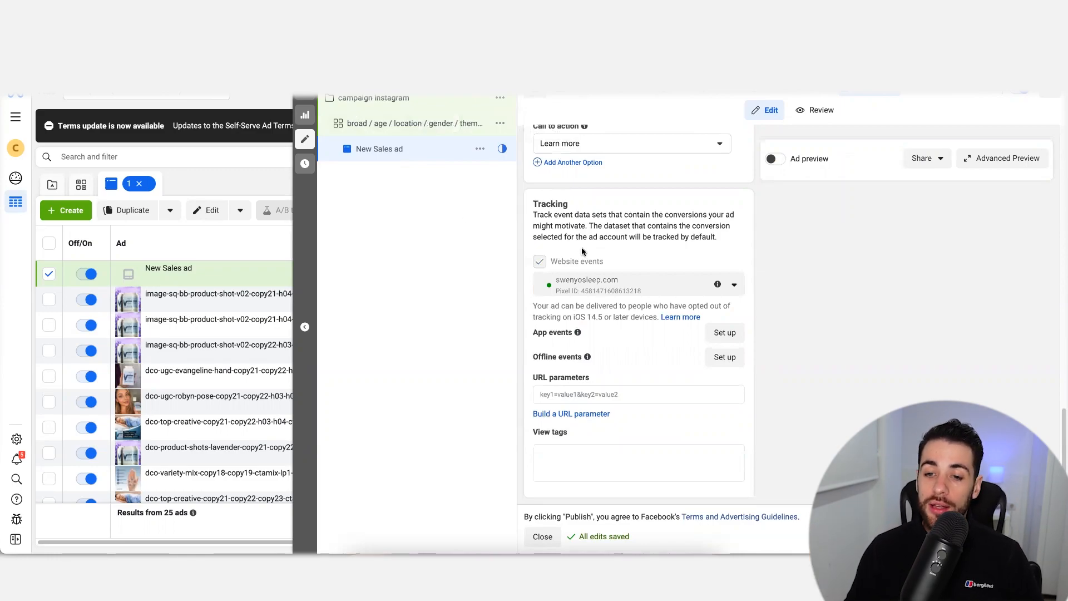
pyautogui.scroll(1, 582, 248)
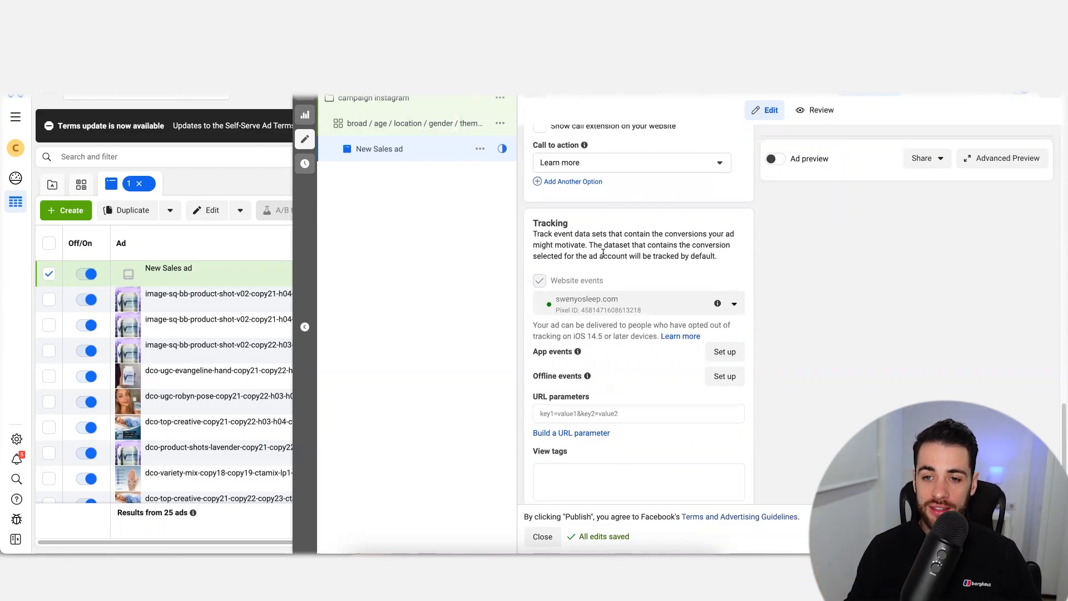
pyautogui.scroll(4, 593, 254)
pyautogui.scroll(3, 593, 254)
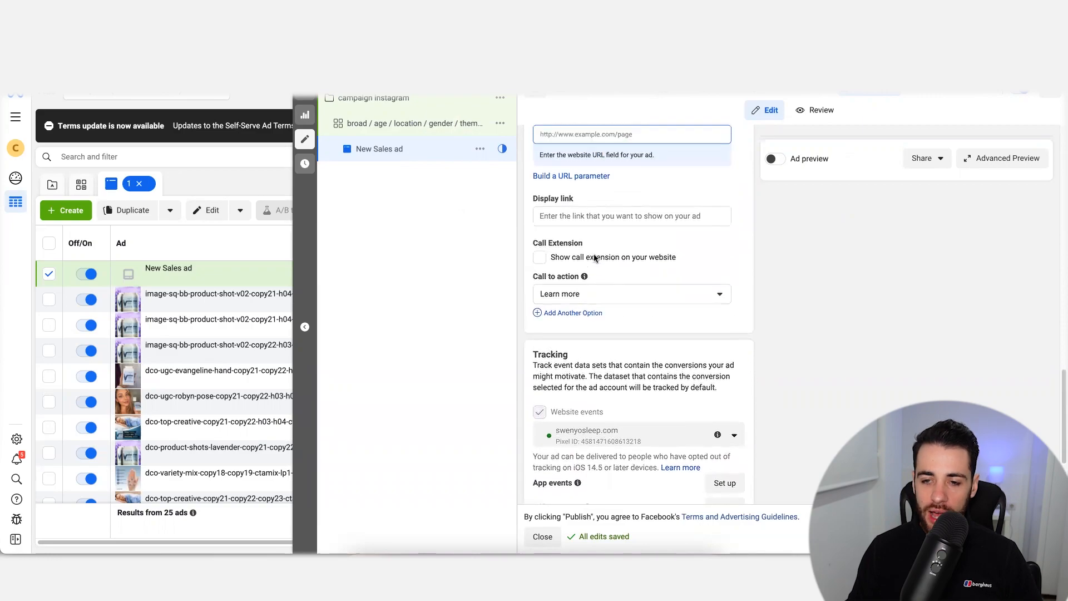
pyautogui.scroll(-6, 592, 257)
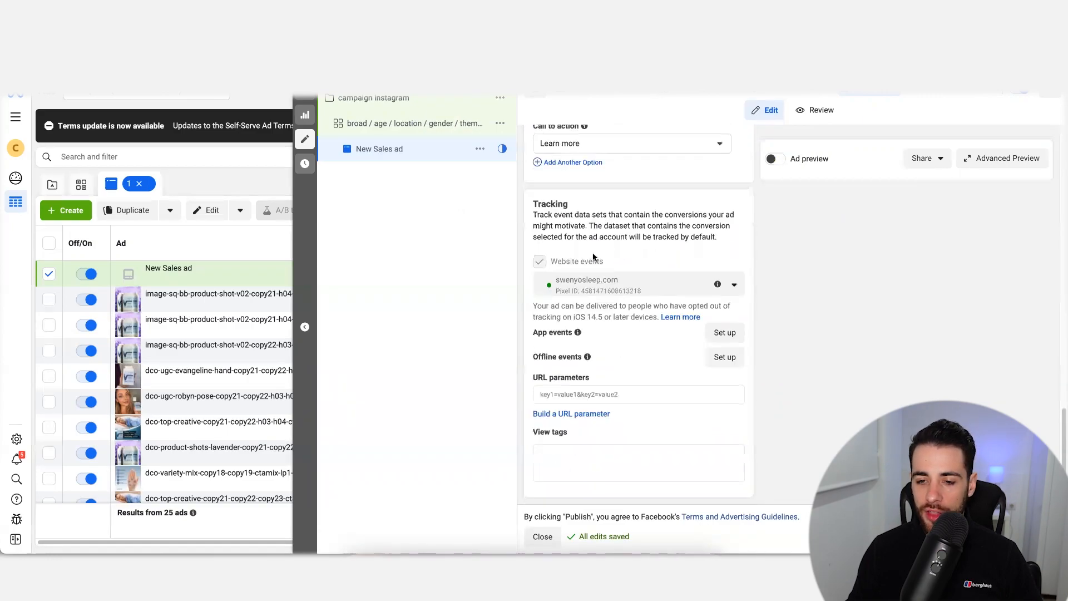
pyautogui.scroll(7, 562, 234)
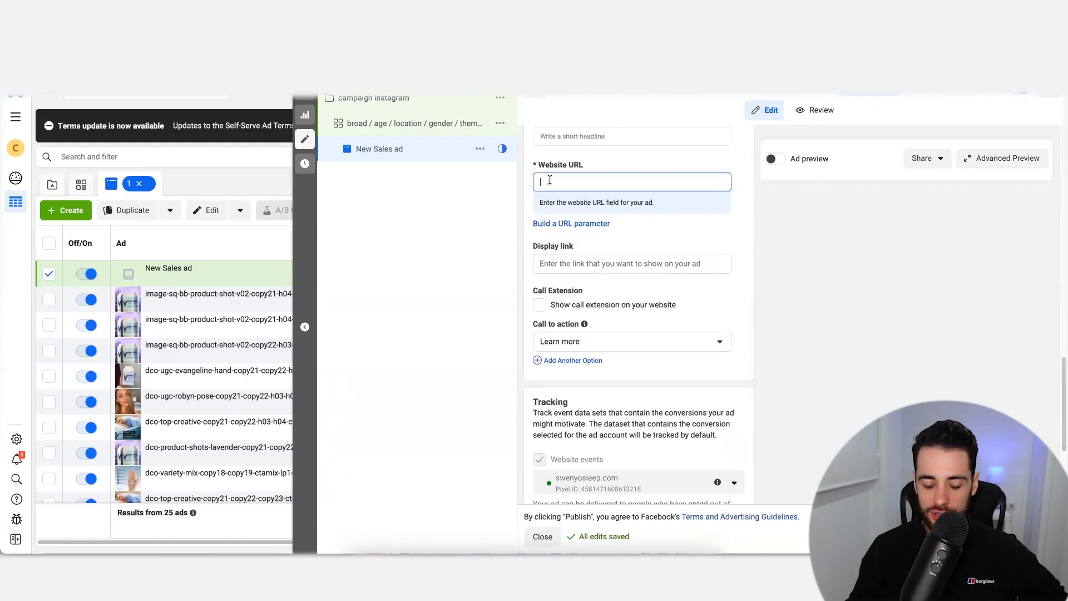
pyautogui.write('ww')
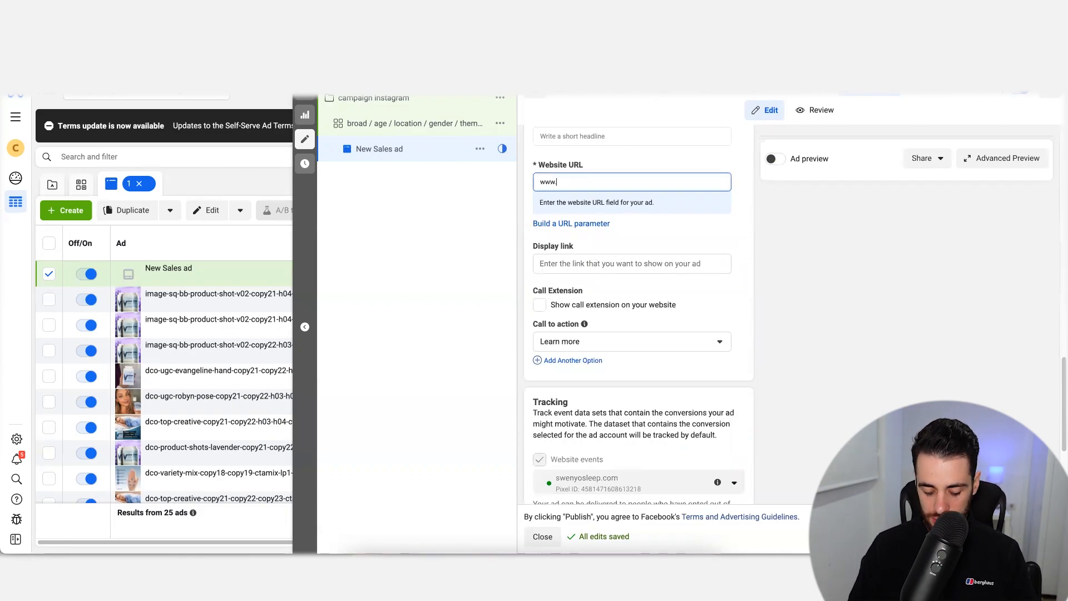
pyautogui.write('w.swenyosleep.')
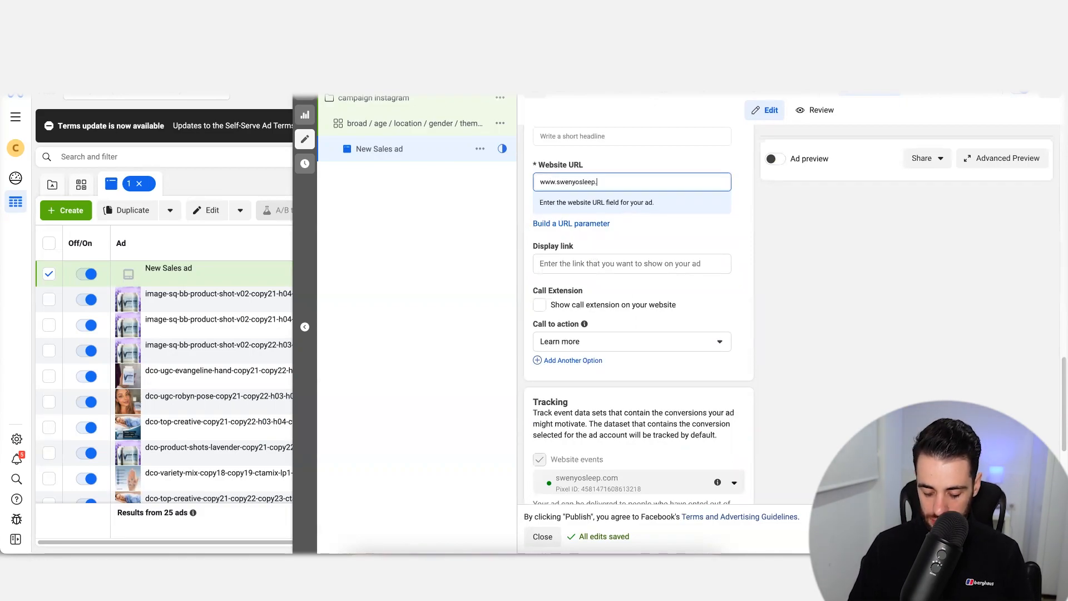
pyautogui.write('com')
pyautogui.click(792, 223)
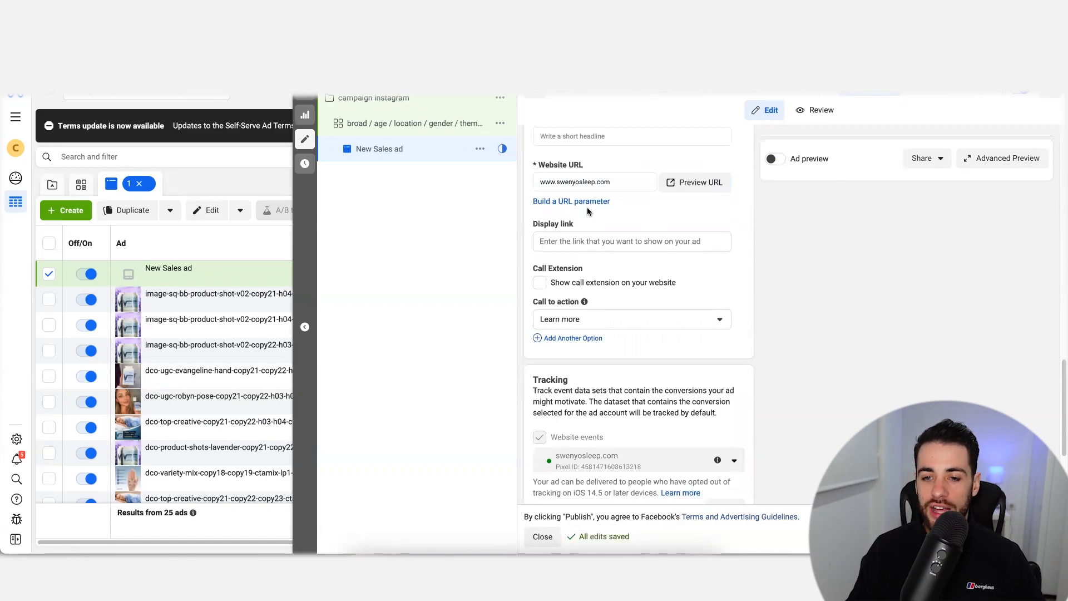
pyautogui.scroll(7, 559, 223)
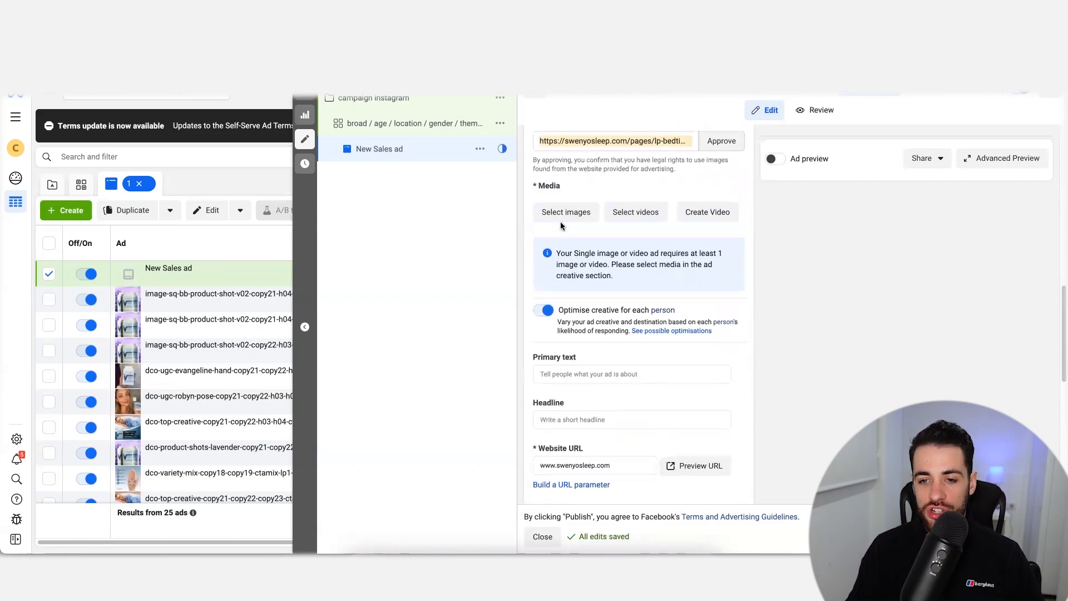
pyautogui.scroll(-3, 560, 225)
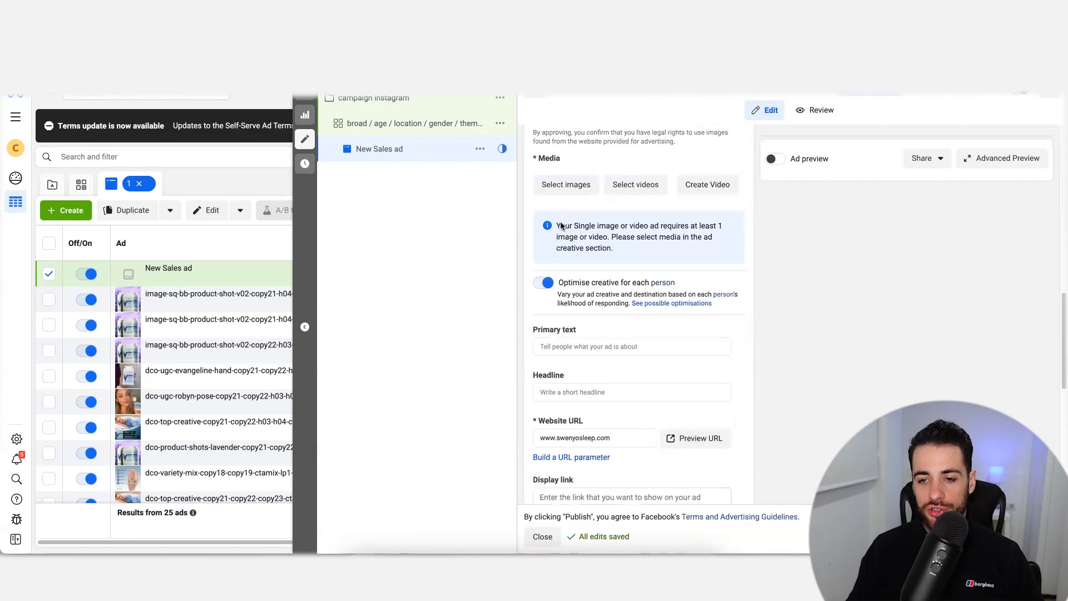
# Add three images, including the 'Always waking up tired?' image, as the ad's media
pyautogui.click(553, 188)
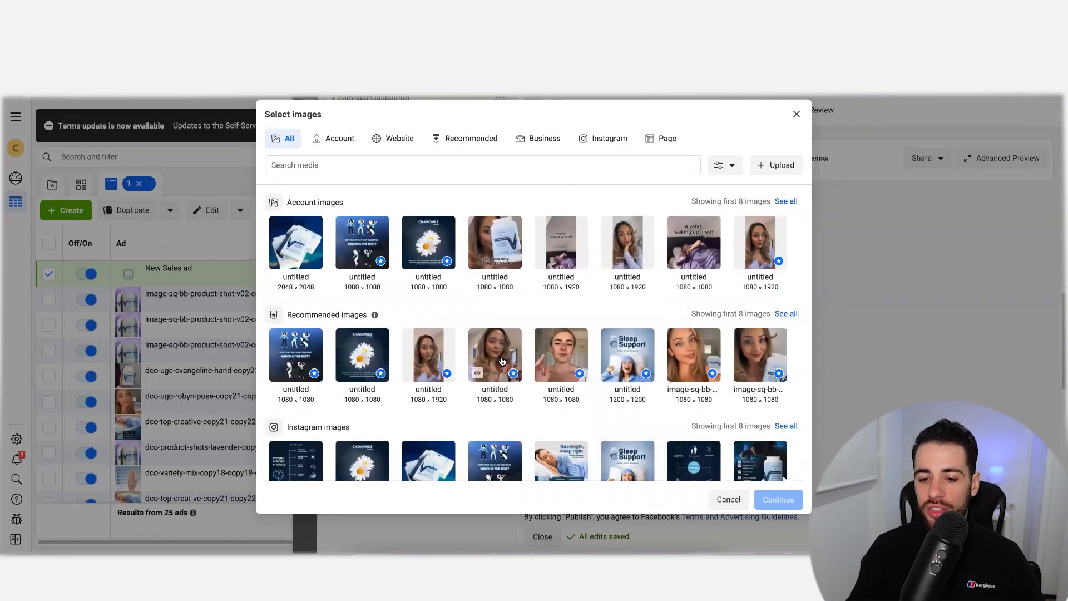
pyautogui.click(502, 359)
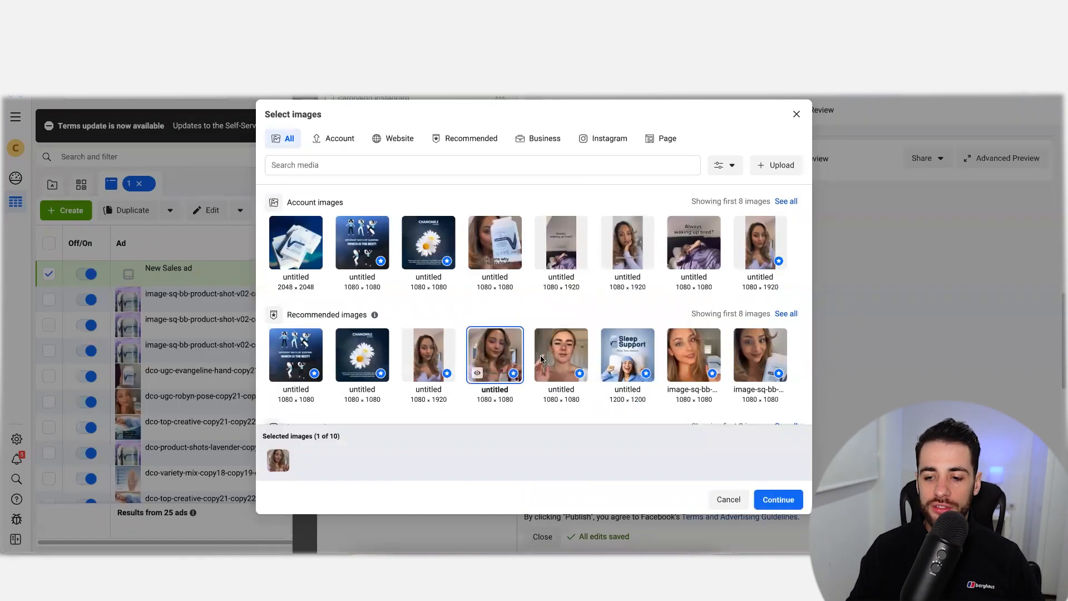
pyautogui.click(708, 363)
pyautogui.click(506, 360)
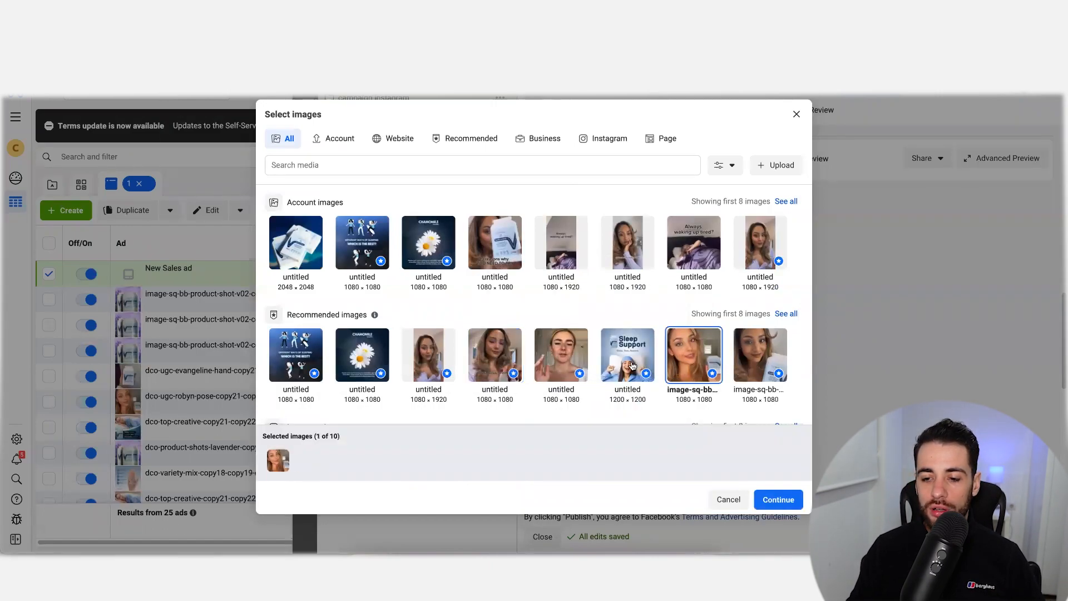
pyautogui.click(679, 360)
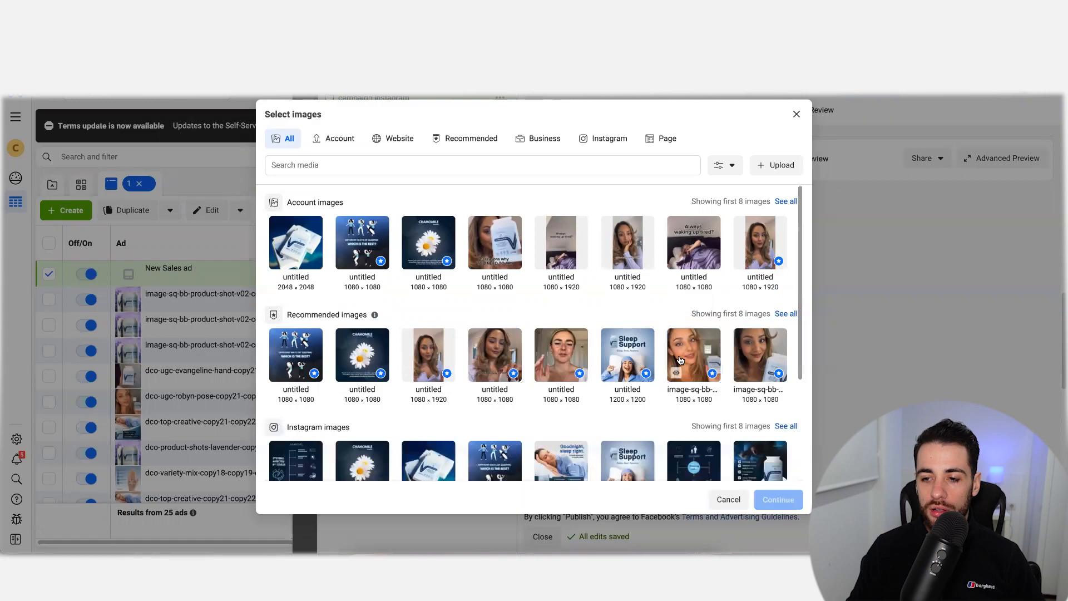
pyautogui.click(675, 260)
pyautogui.click(504, 362)
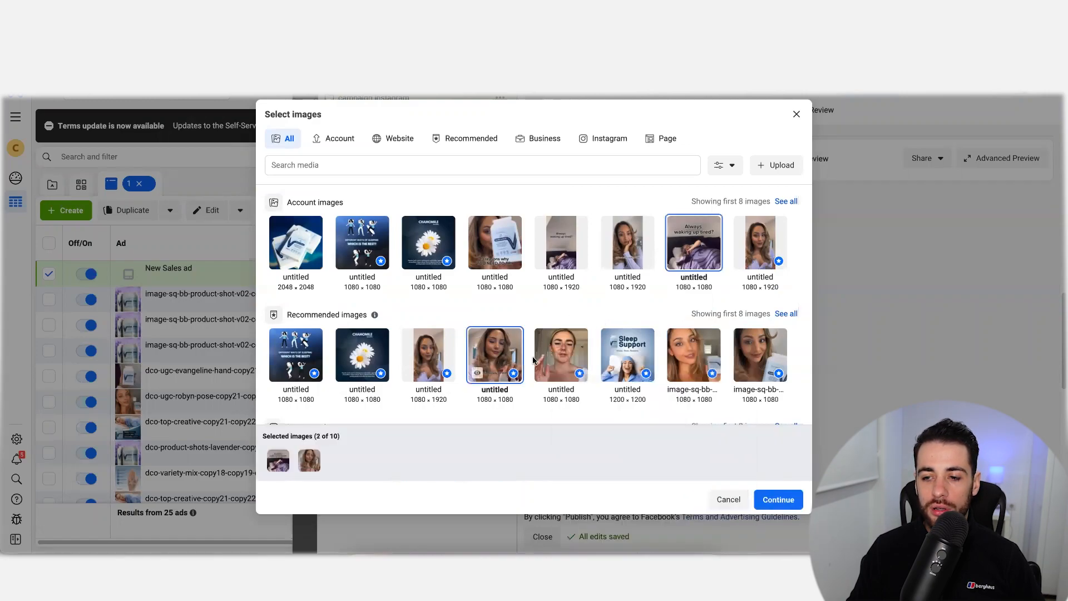
pyautogui.click(541, 369)
pyautogui.click(781, 499)
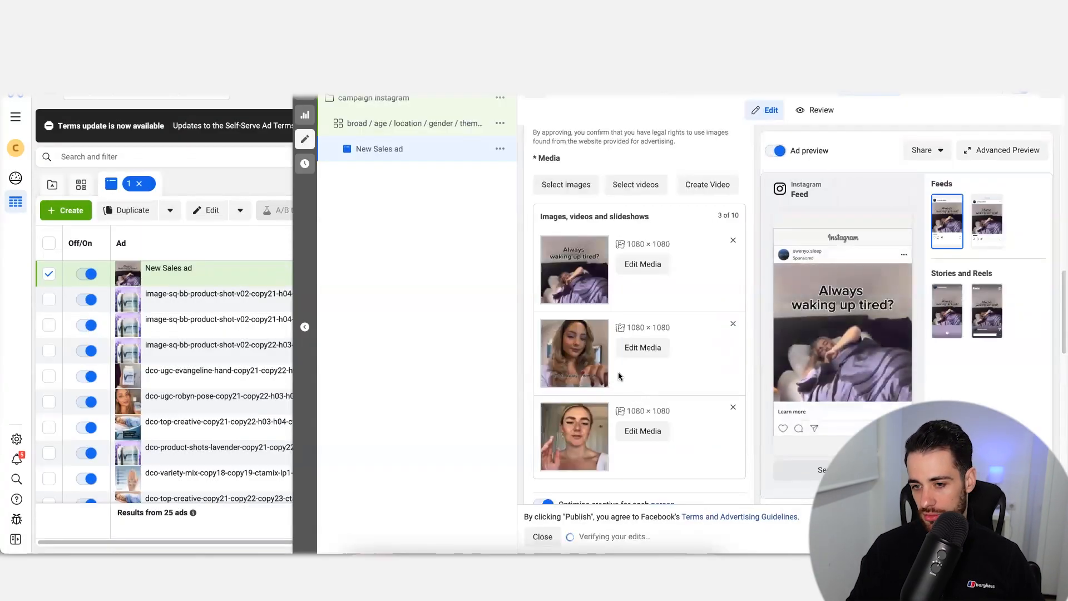
# Remove all three images from the ad's media
pyautogui.click(732, 241)
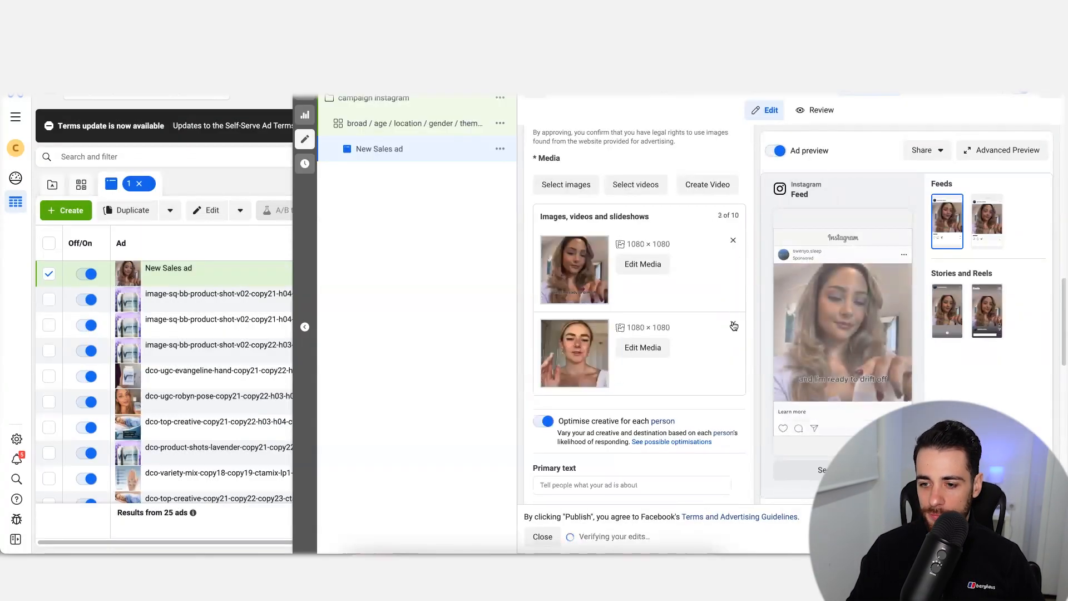
pyautogui.click(733, 241)
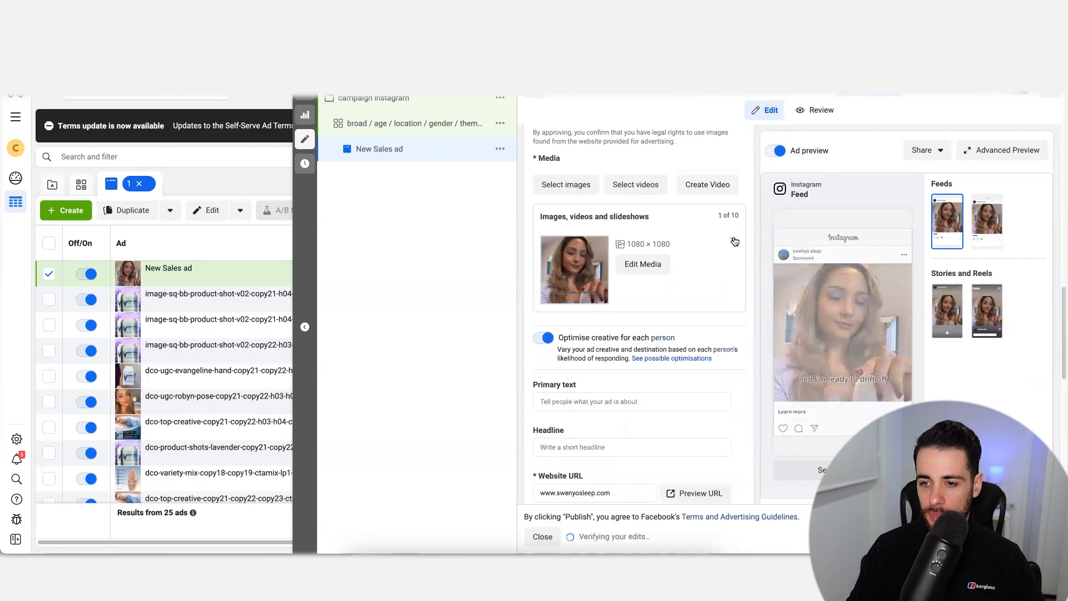
pyautogui.click(733, 240)
# Pick three videos from the library, including the product bottle clip, as the ad media
pyautogui.click(642, 187)
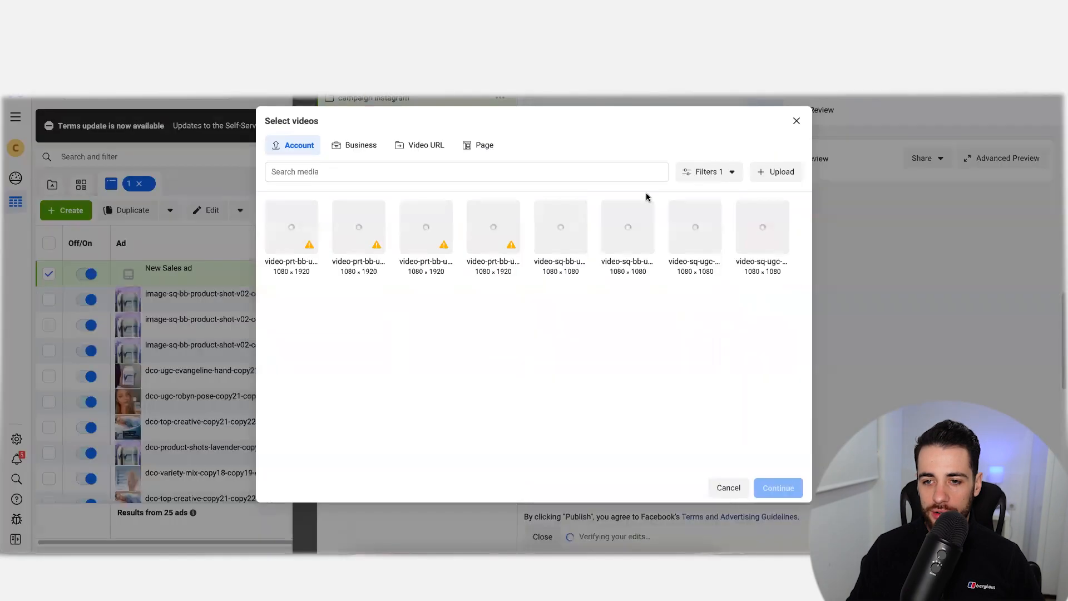
pyautogui.click(796, 120)
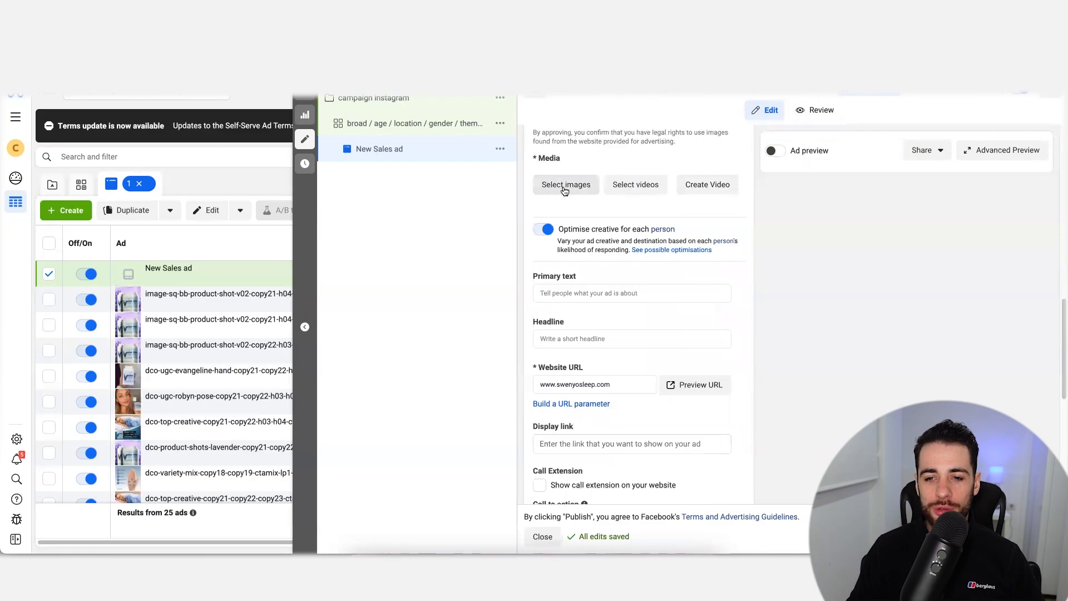
pyautogui.click(640, 188)
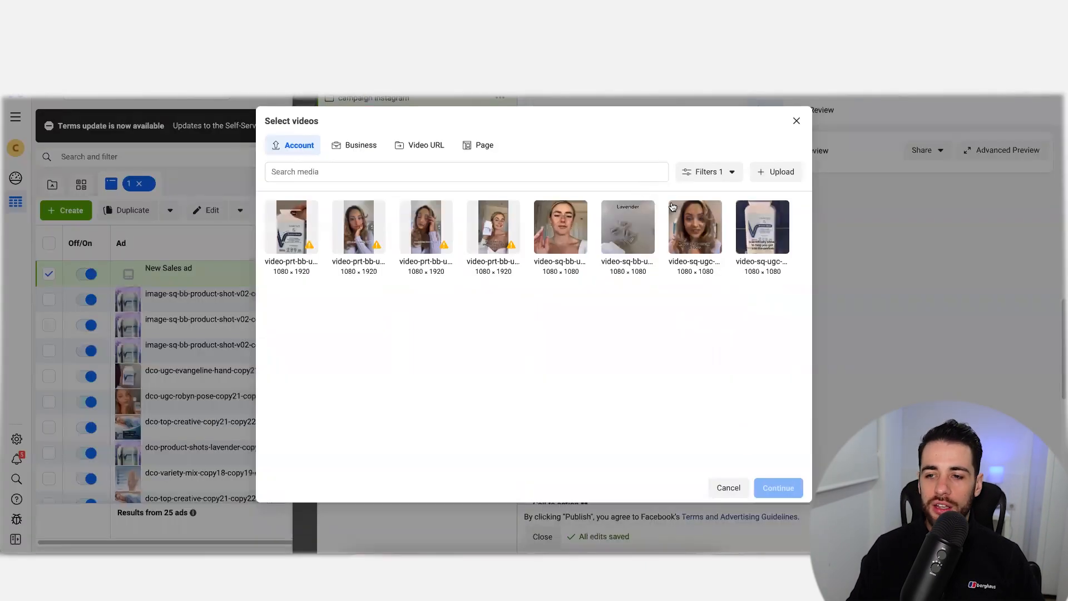
pyautogui.click(538, 232)
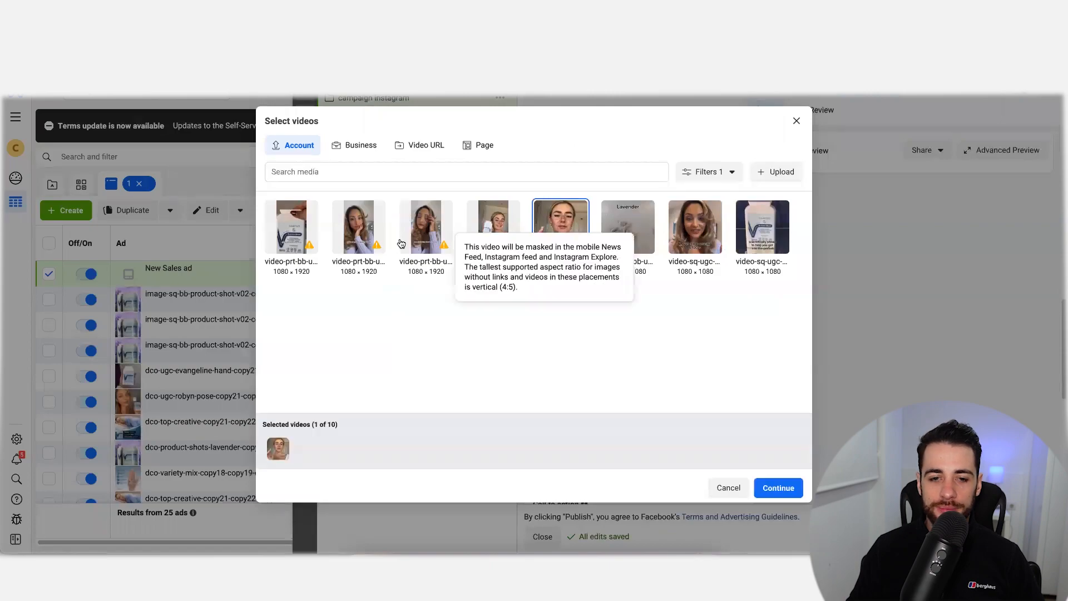
pyautogui.click(749, 230)
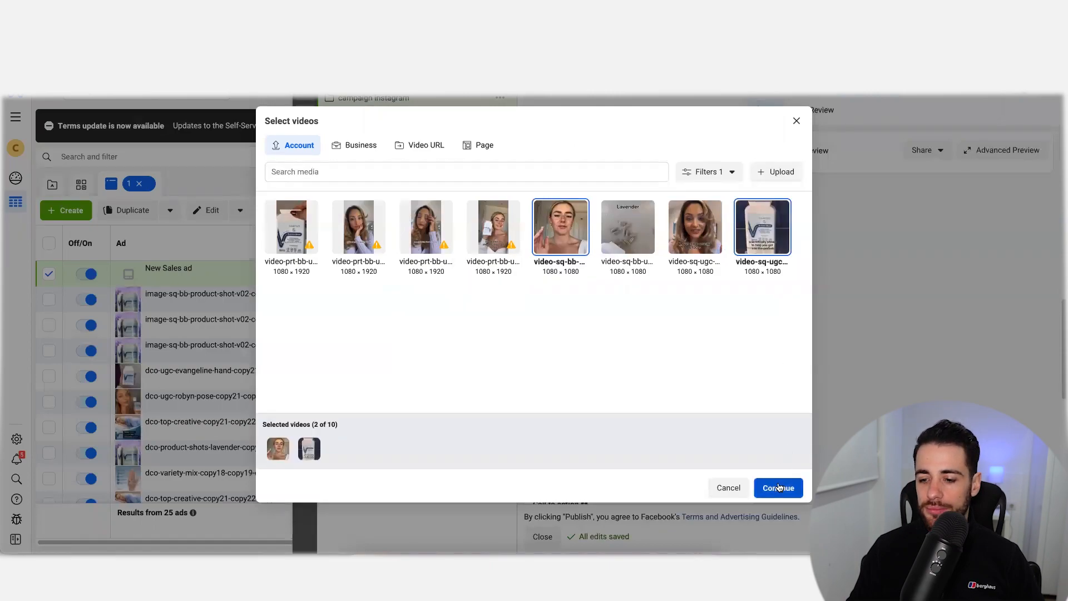
pyautogui.click(694, 236)
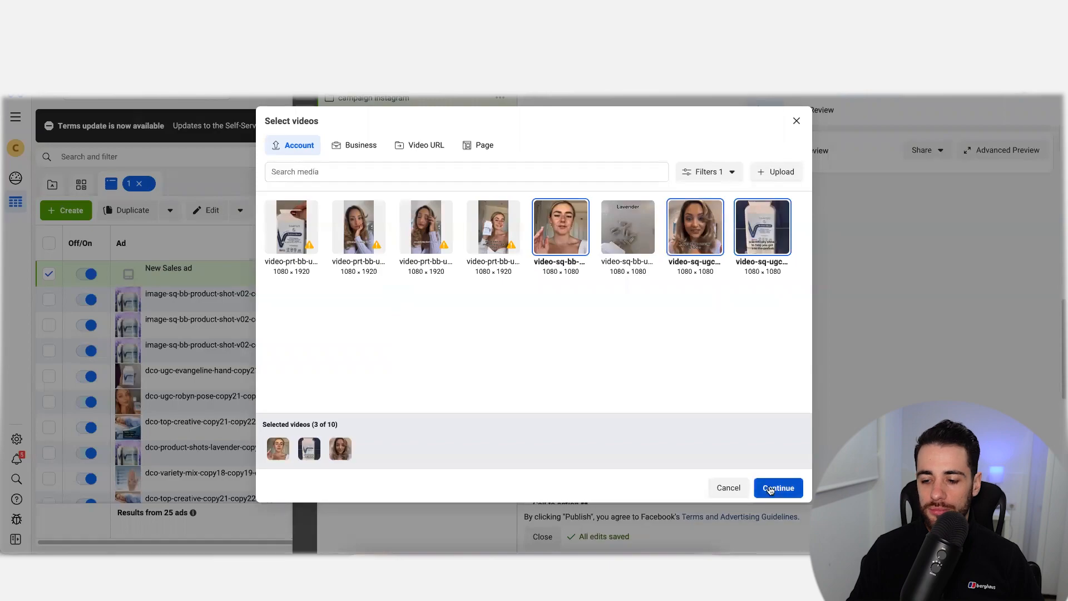
pyautogui.click(777, 488)
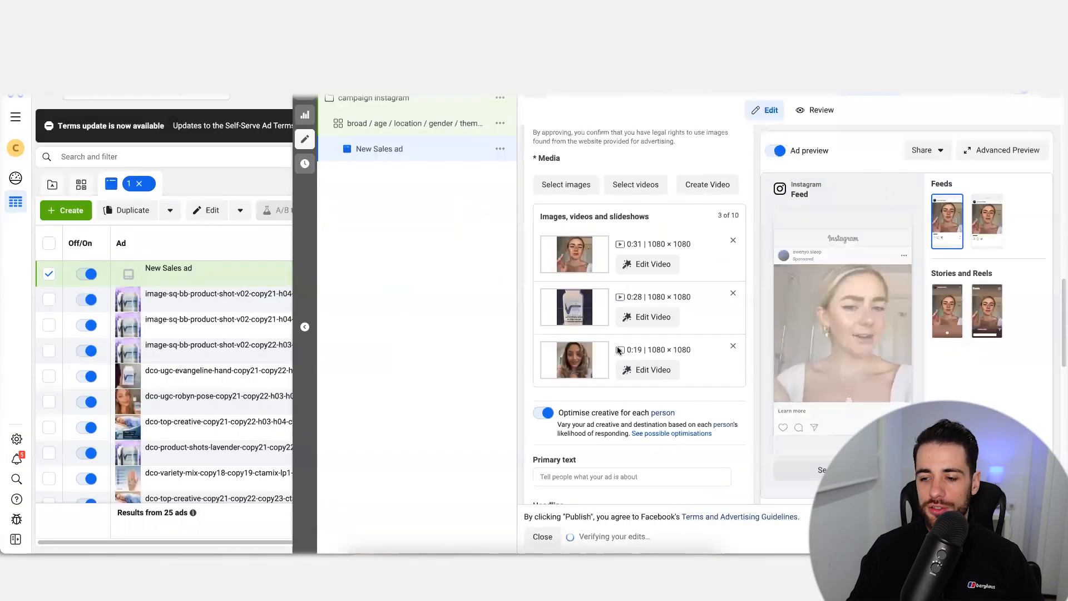
pyautogui.scroll(-2, 600, 342)
pyautogui.click(609, 422)
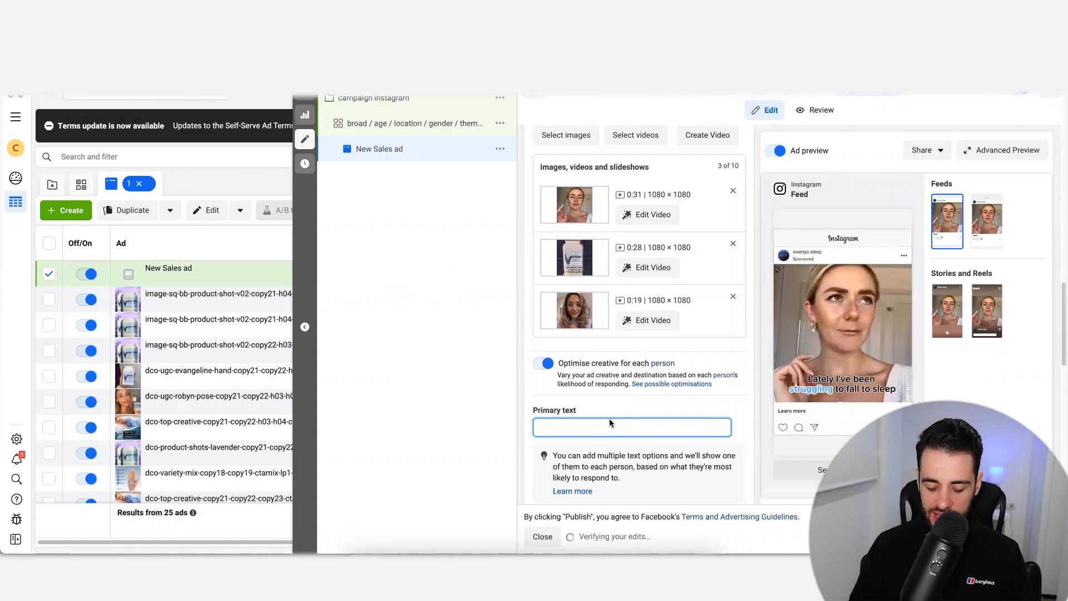
# Enter primary texts 'copy version 01' and 'copy version 02', then headline 'headline 01'
pyautogui.write('cop')
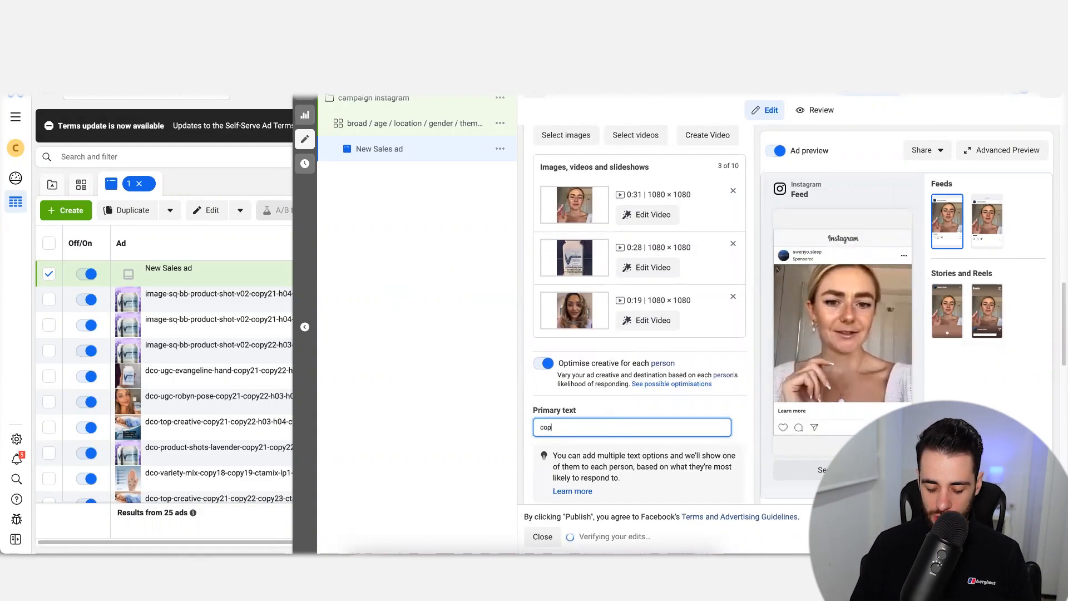
pyautogui.write('y version 01')
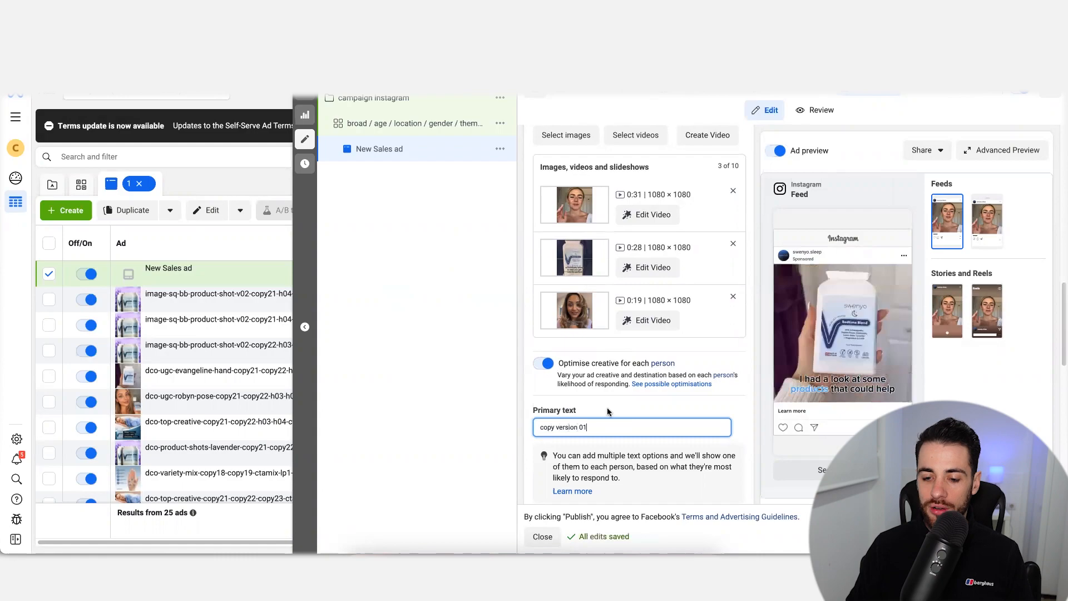
pyautogui.scroll(-3, 608, 411)
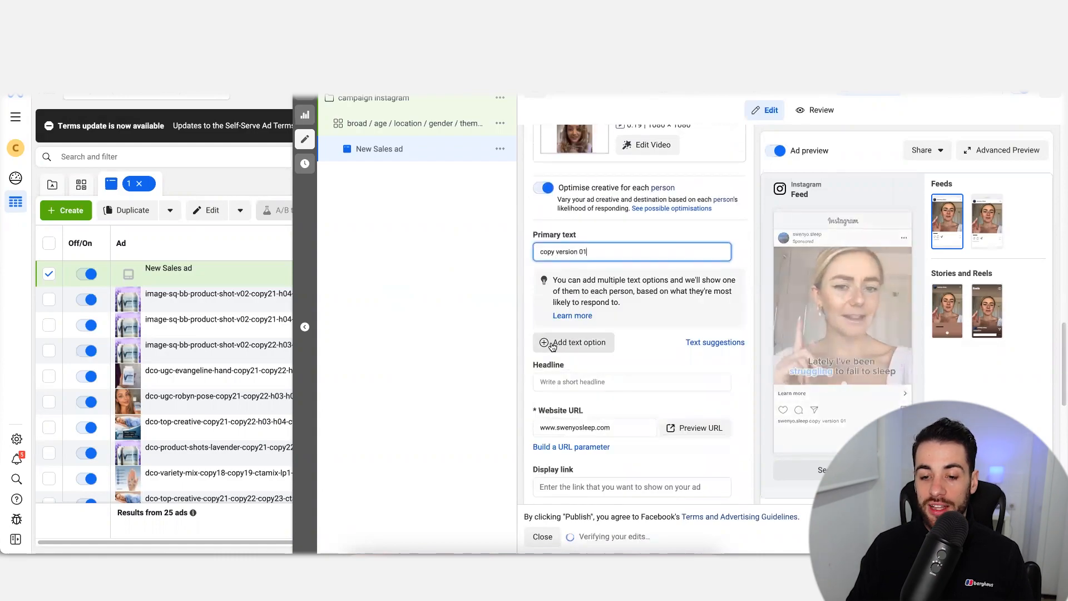
pyautogui.click(552, 344)
pyautogui.click(541, 277)
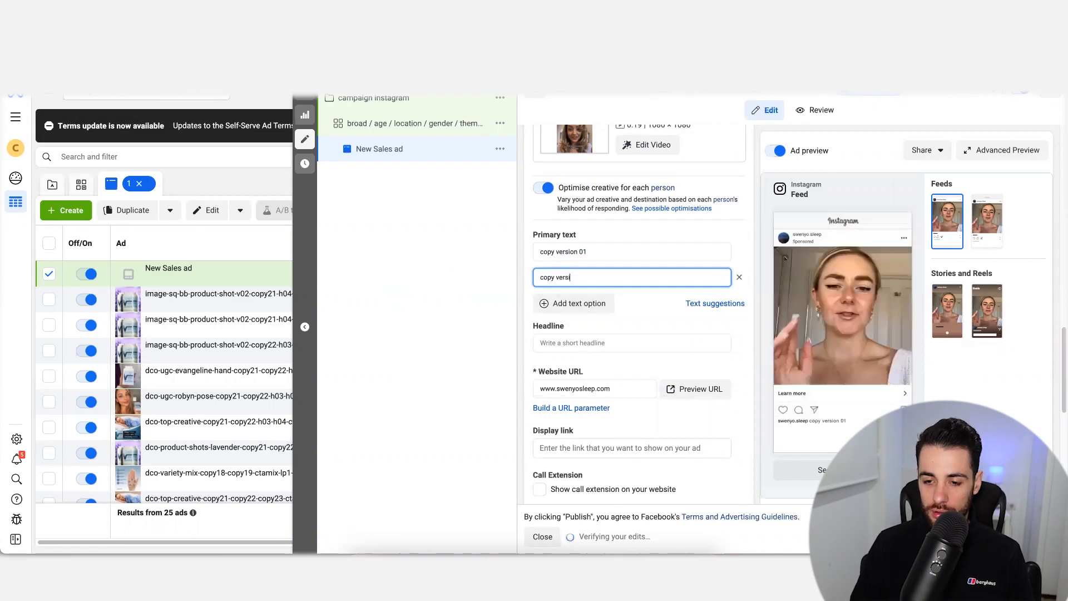
pyautogui.scroll(-2, 599, 303)
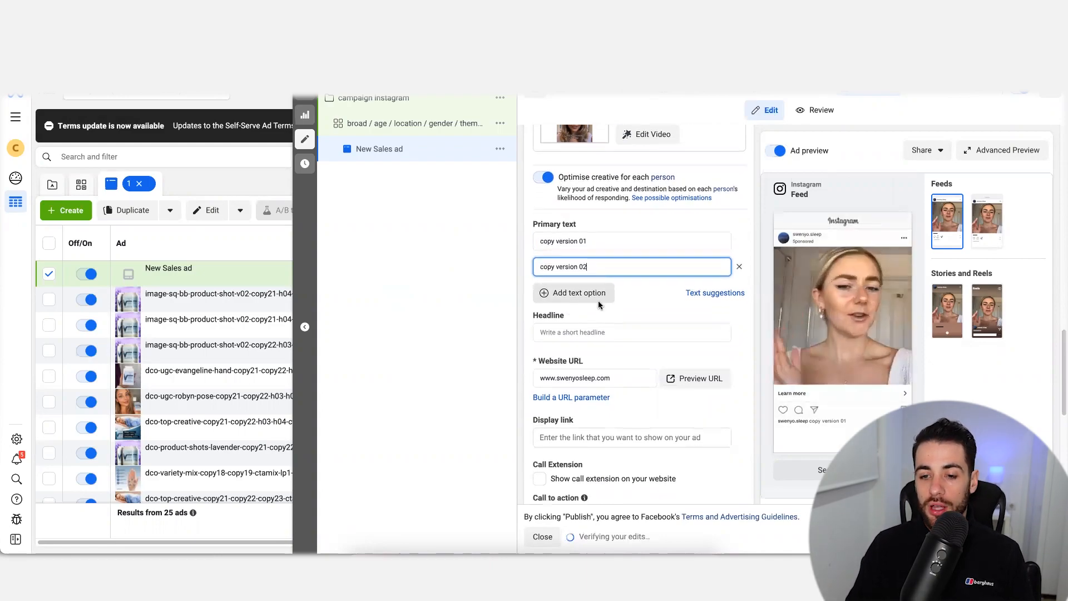
pyautogui.click(568, 272)
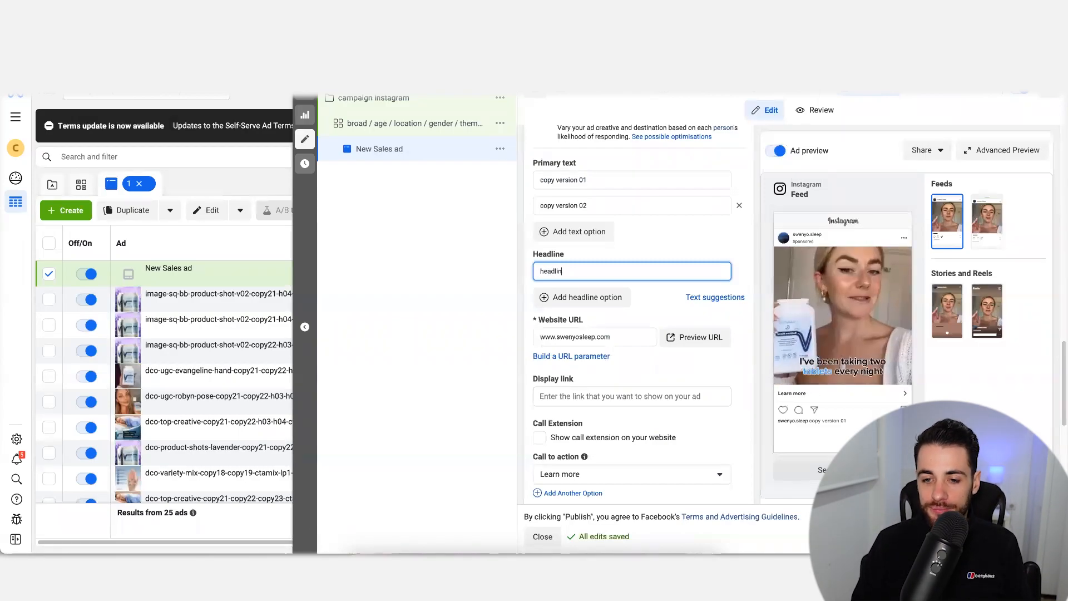
# Add a second headline option reading 'headline 02'
pyautogui.click(556, 297)
pyautogui.write('headline 02')
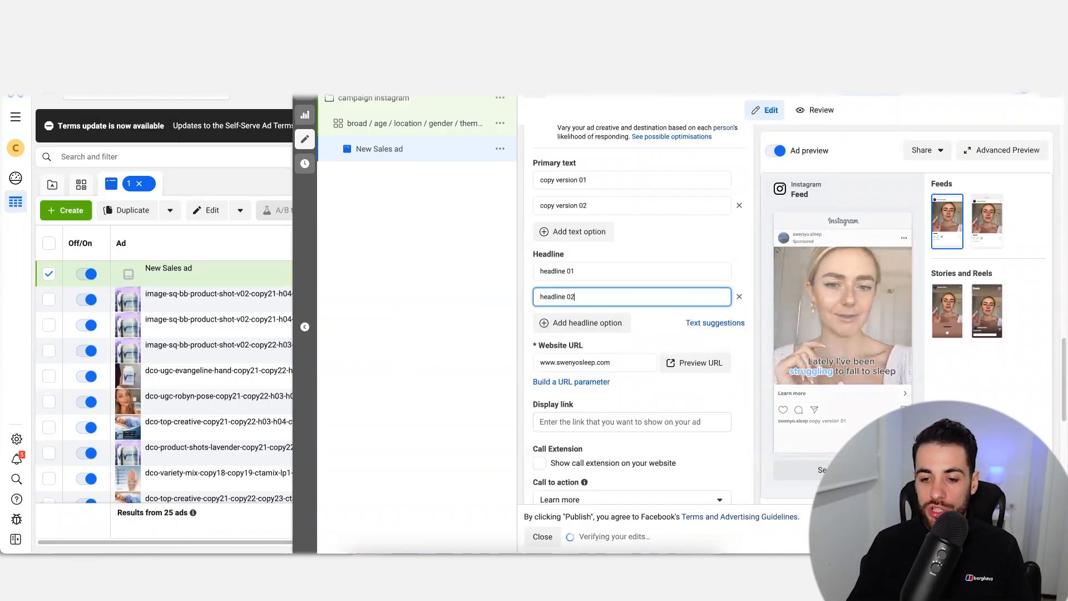
pyautogui.scroll(-1, 609, 252)
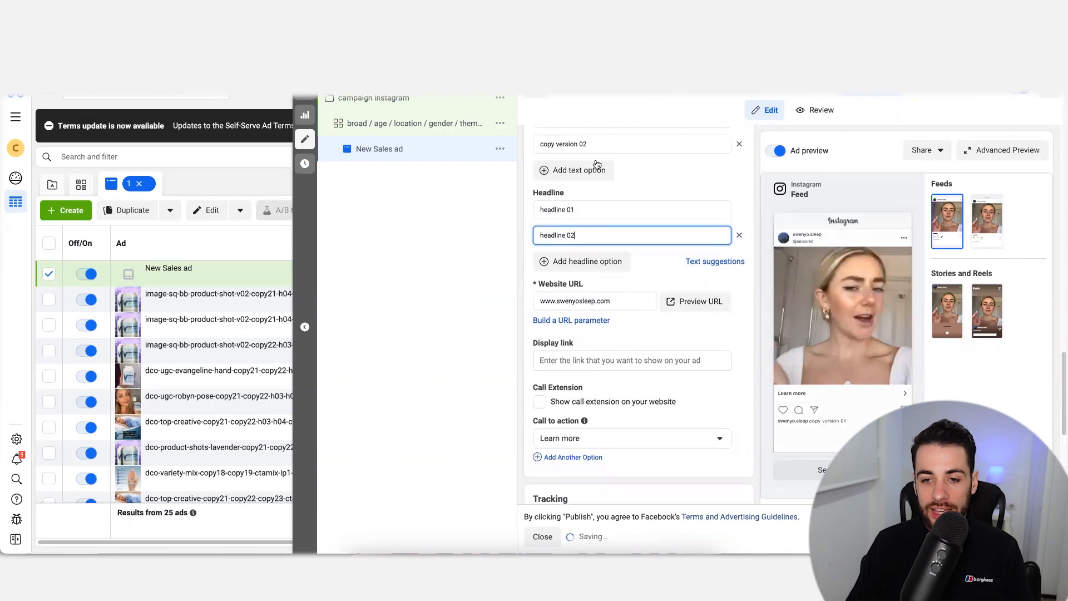
pyautogui.scroll(2, 584, 216)
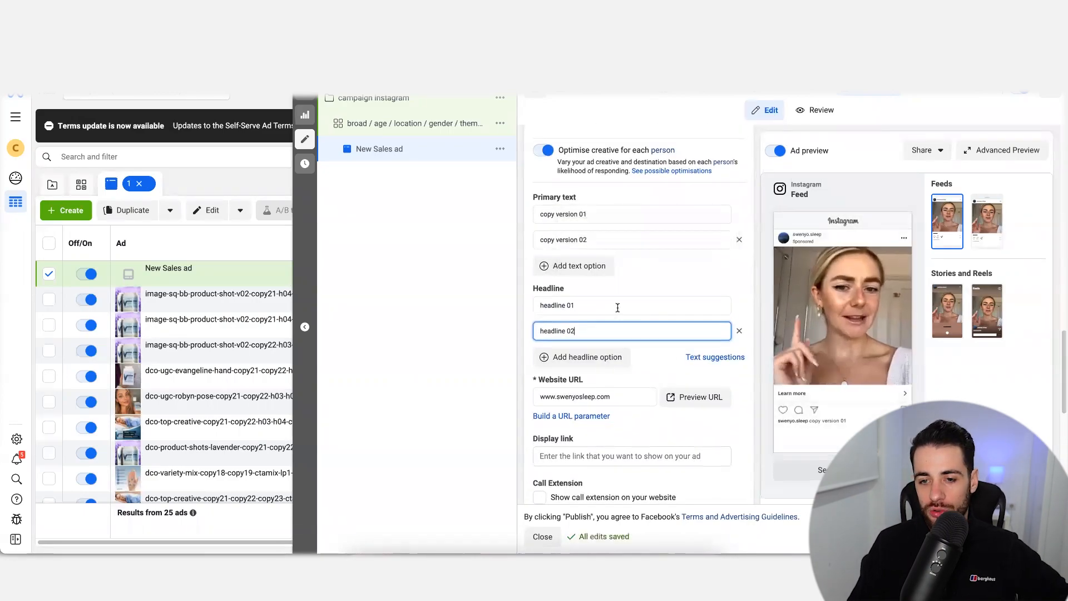
pyautogui.scroll(-2, 617, 311)
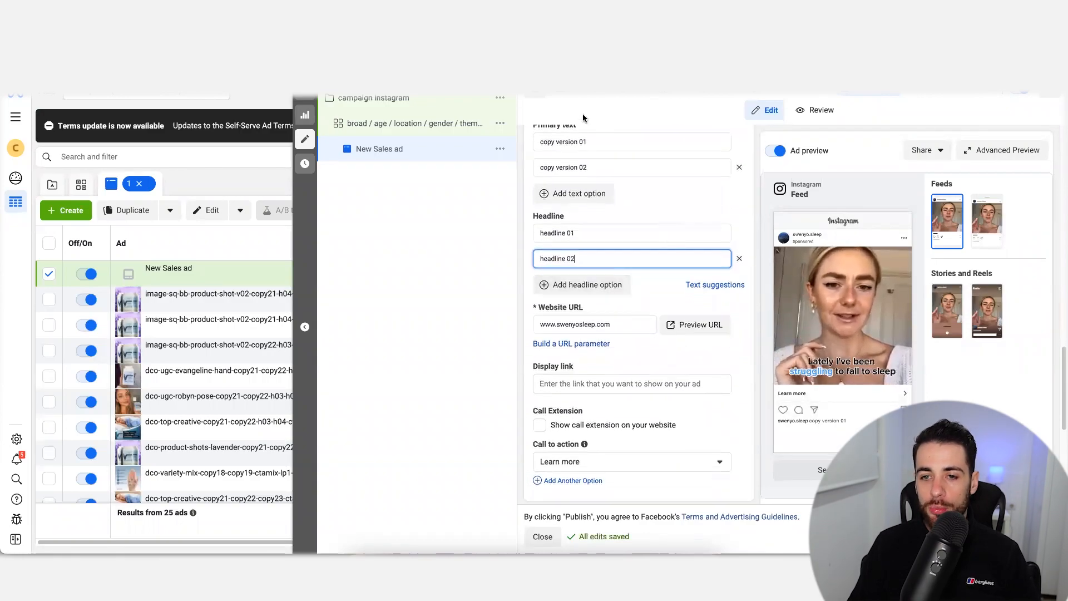
pyautogui.scroll(-1, 566, 170)
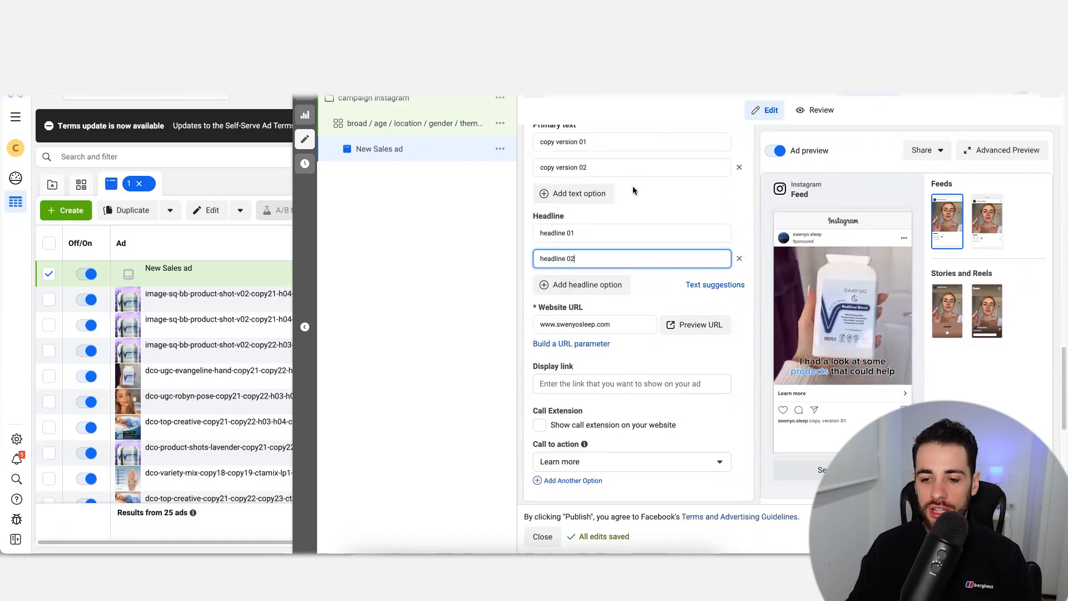
pyautogui.click(733, 213)
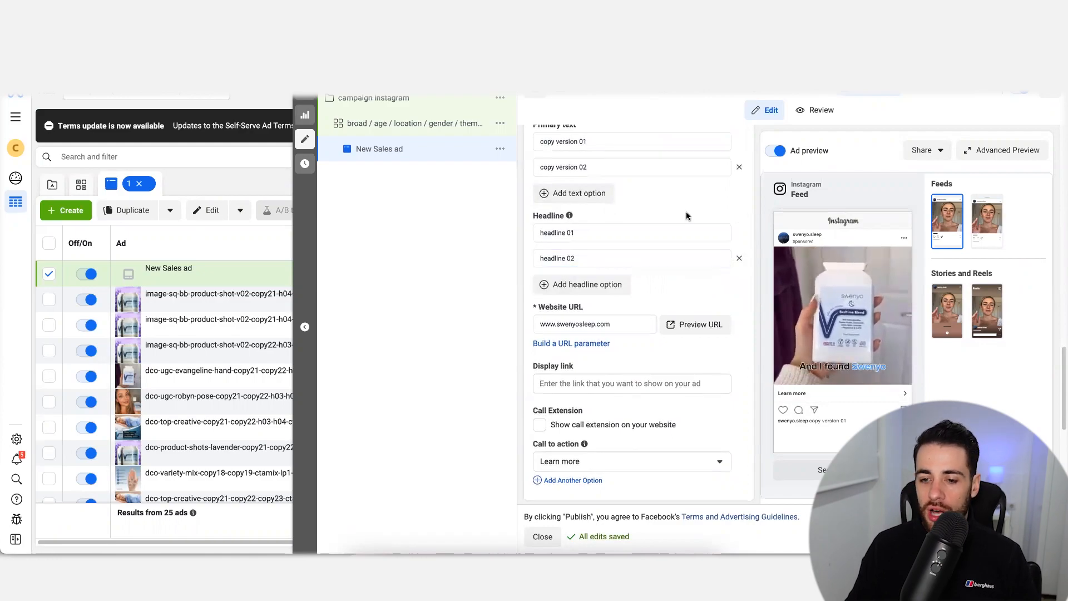
pyautogui.scroll(-1, 685, 216)
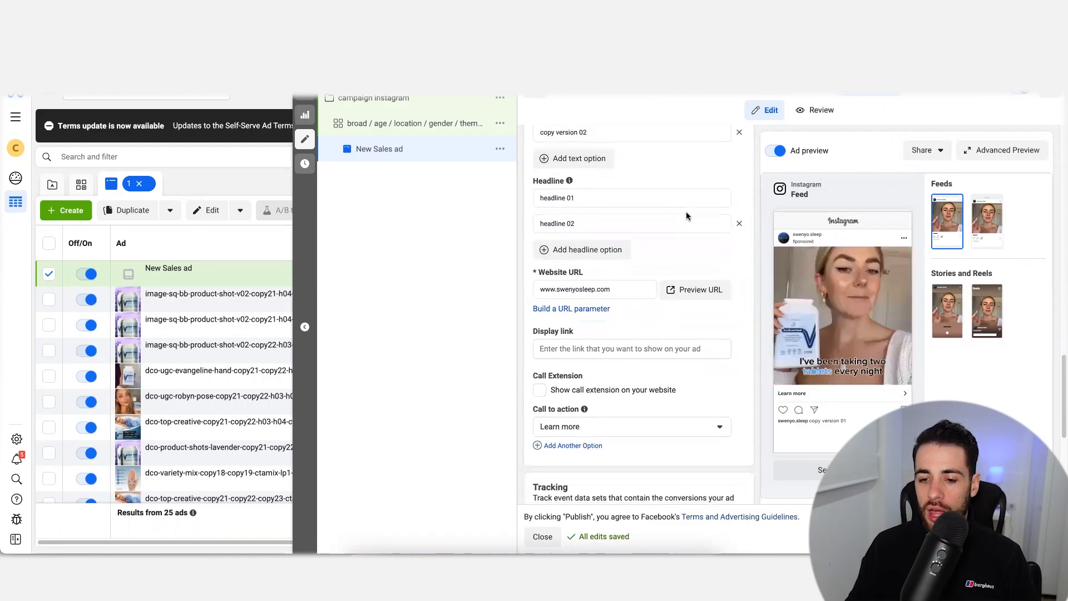
pyautogui.click(597, 349)
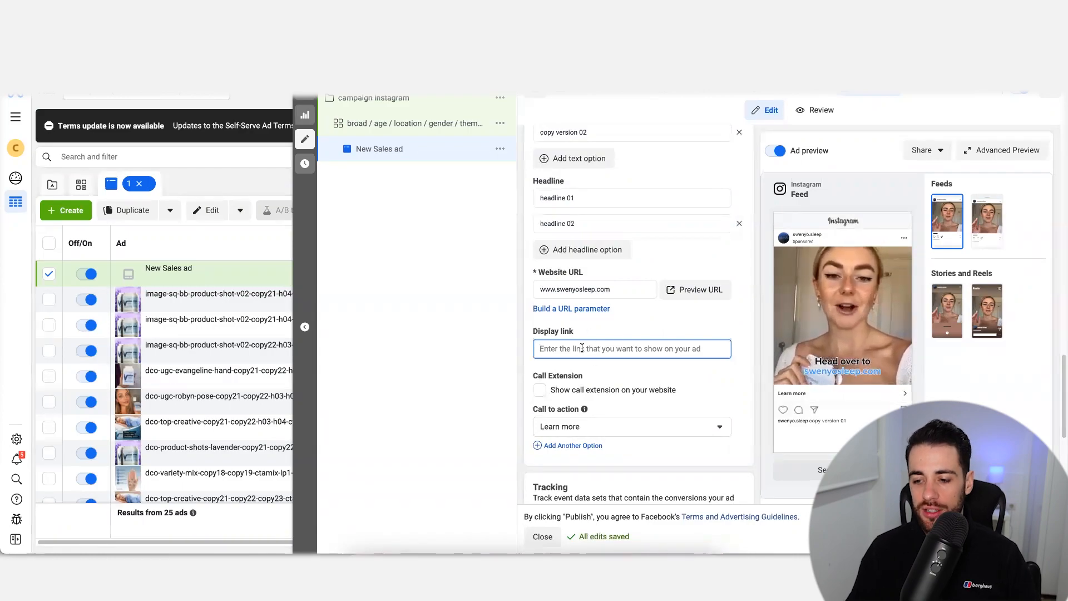
# Choose Shop now as the call to action and add Learn more as a second option
pyautogui.scroll(-4, 612, 332)
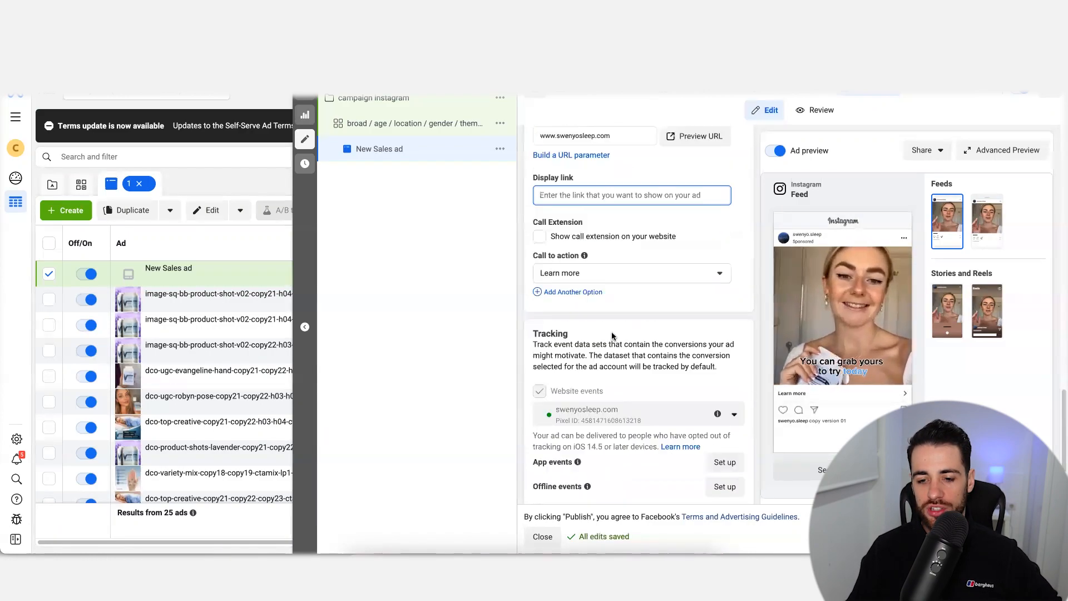
pyautogui.scroll(2, 612, 332)
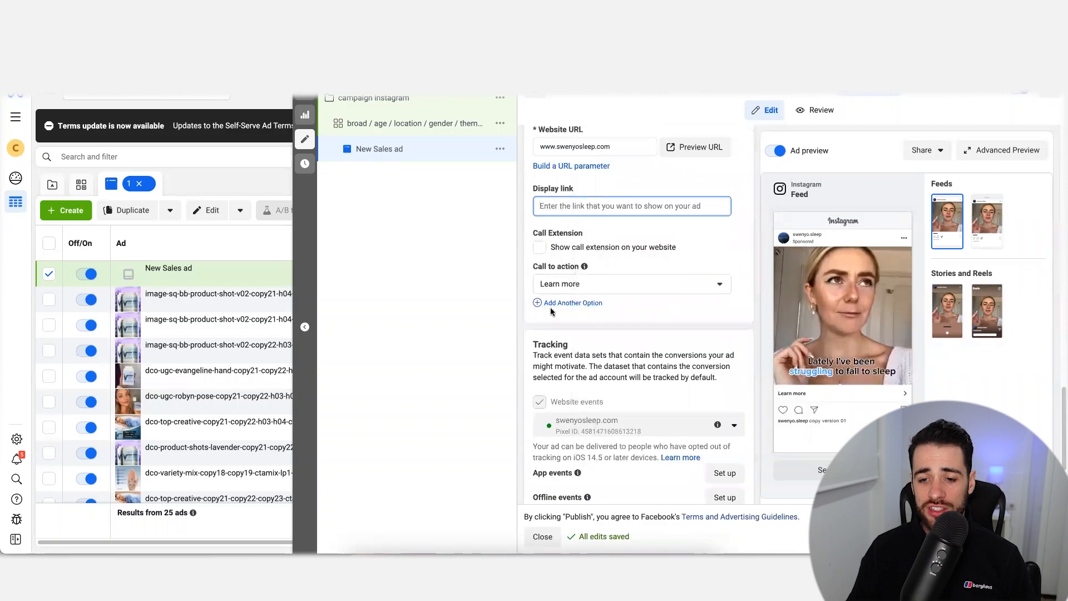
pyautogui.click(560, 283)
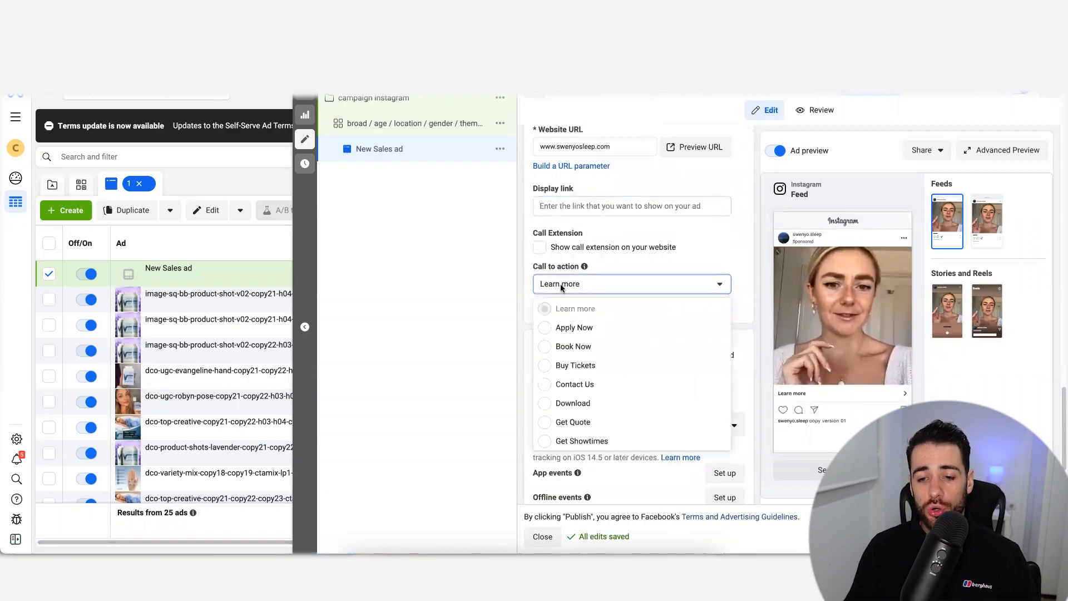
pyautogui.scroll(-5, 584, 384)
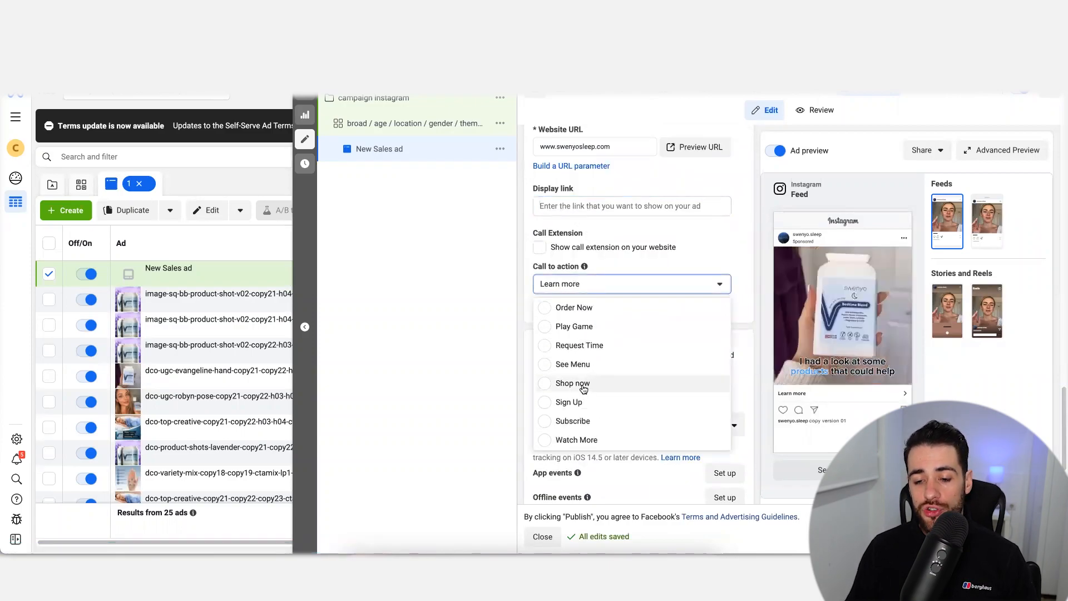
pyautogui.click(584, 384)
pyautogui.click(576, 303)
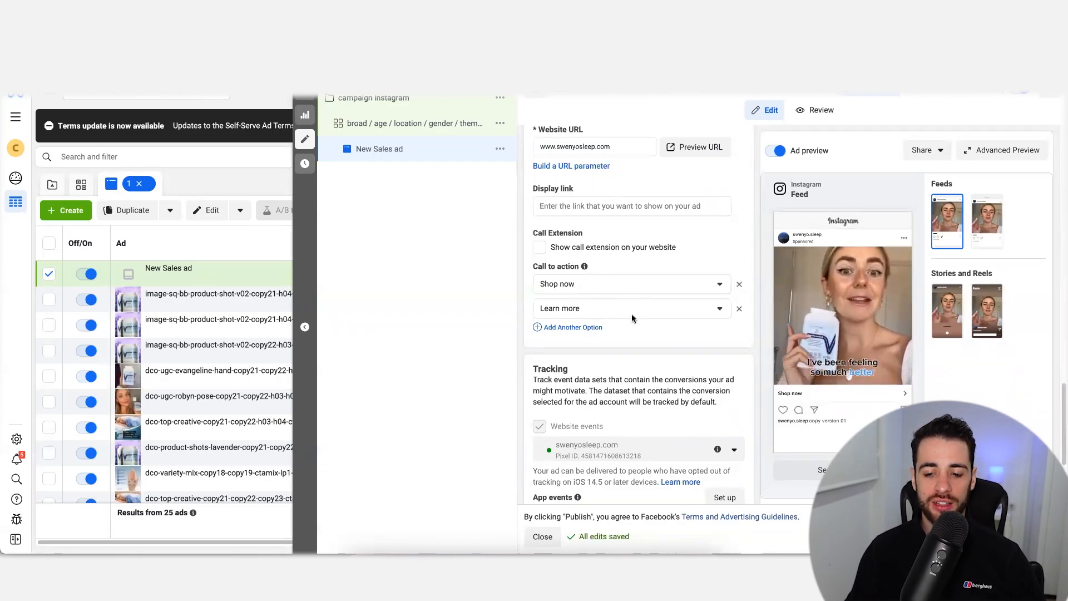
pyautogui.scroll(-1, 633, 315)
pyautogui.scroll(-2, 632, 317)
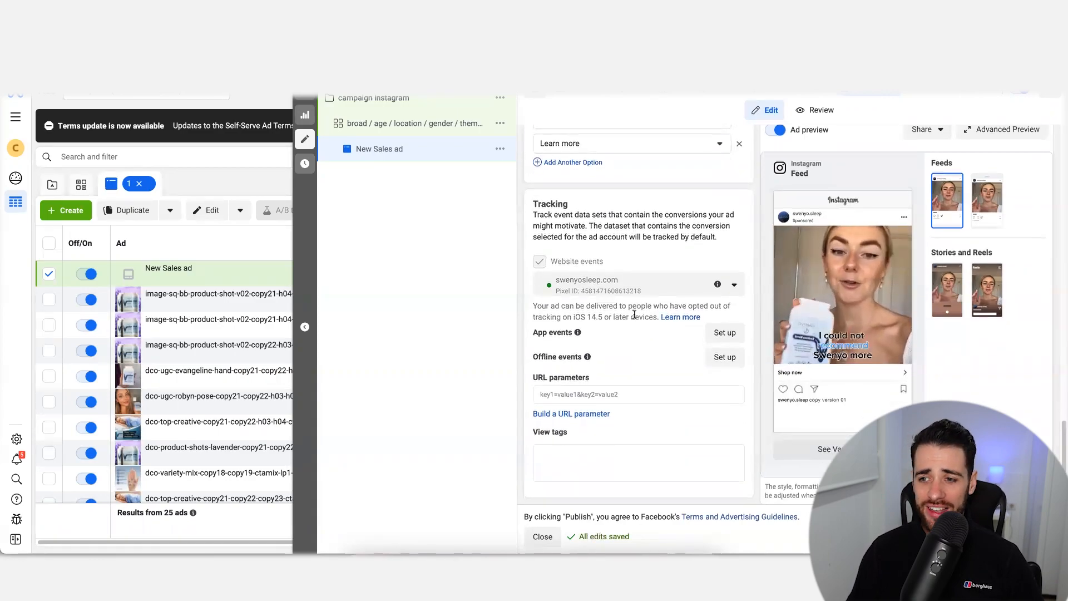
pyautogui.scroll(4, 634, 315)
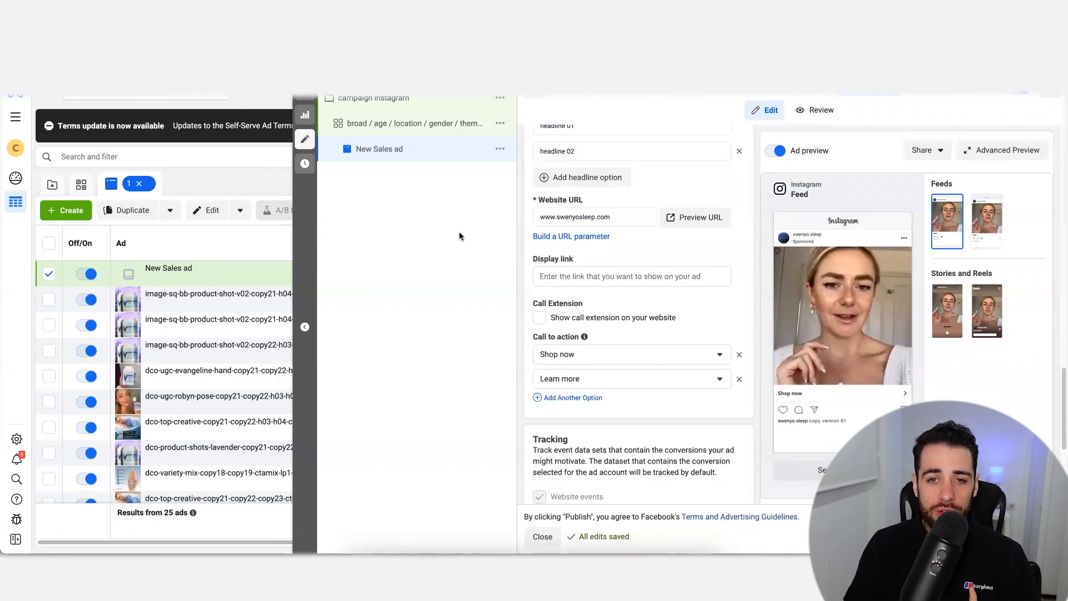
# Duplicate the ad set into its original Instagram campaign
pyautogui.click(500, 123)
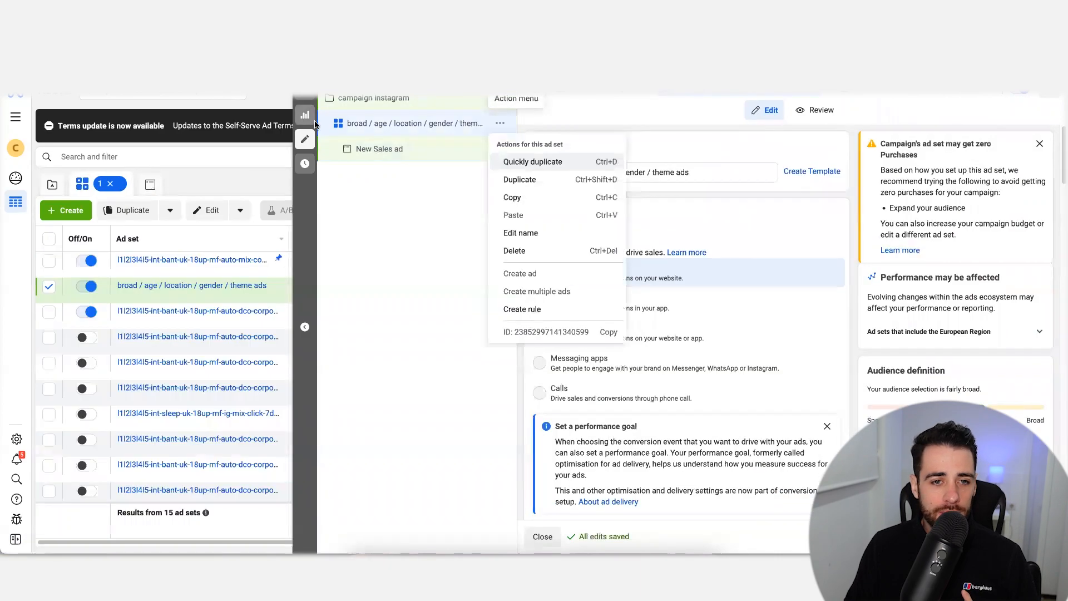
pyautogui.click(384, 99)
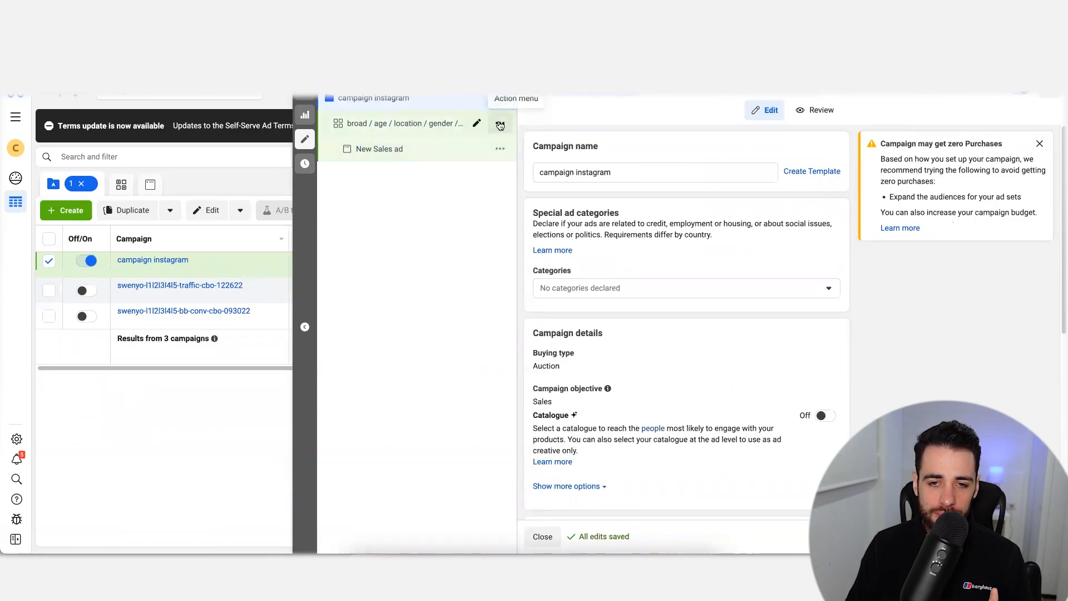
pyautogui.click(500, 125)
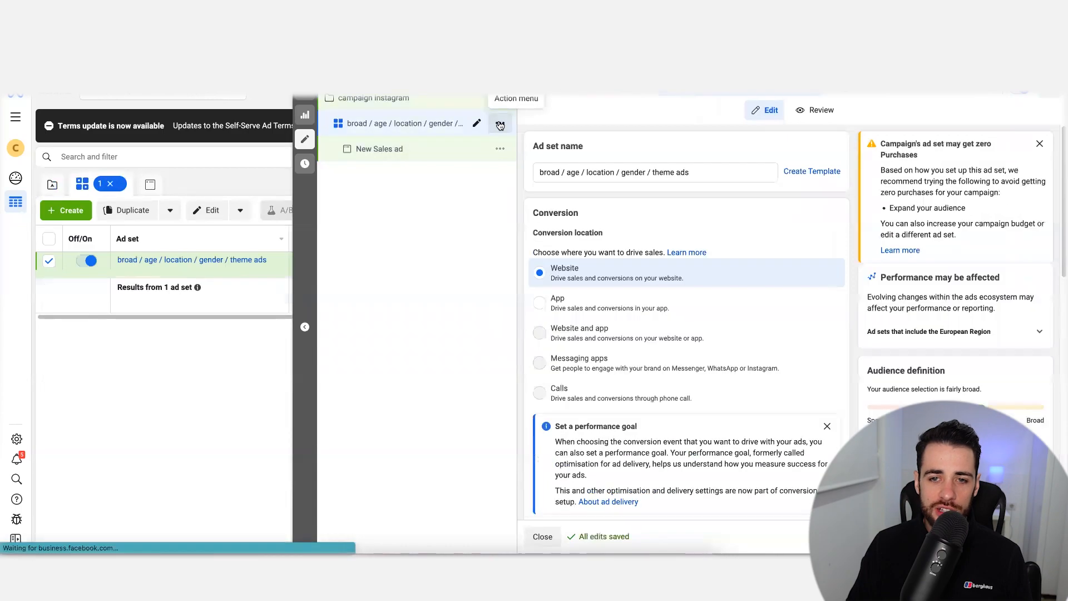
pyautogui.click(535, 180)
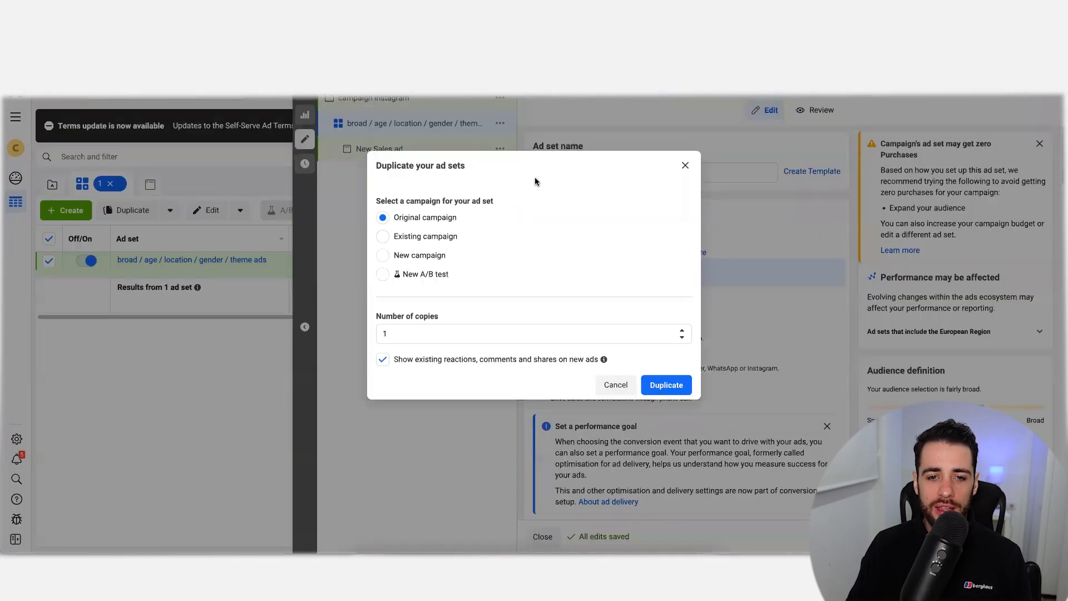
pyautogui.click(668, 386)
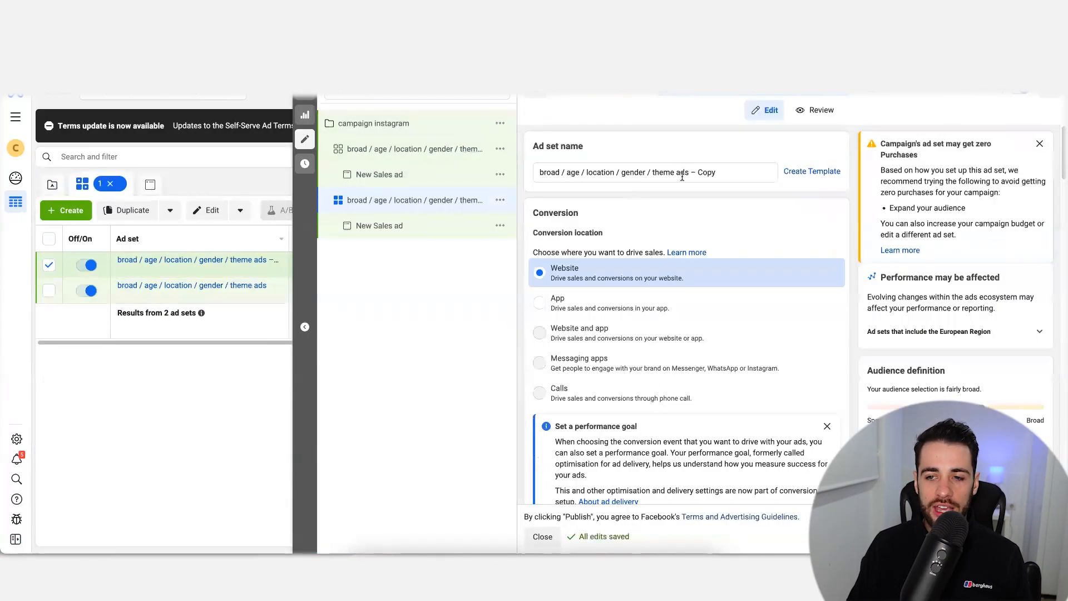
# Rename the copied ad set to 'broad / age / location / gender / theme ads 02'
pyautogui.moveTo(652, 170); pyautogui.dragTo(753, 174)
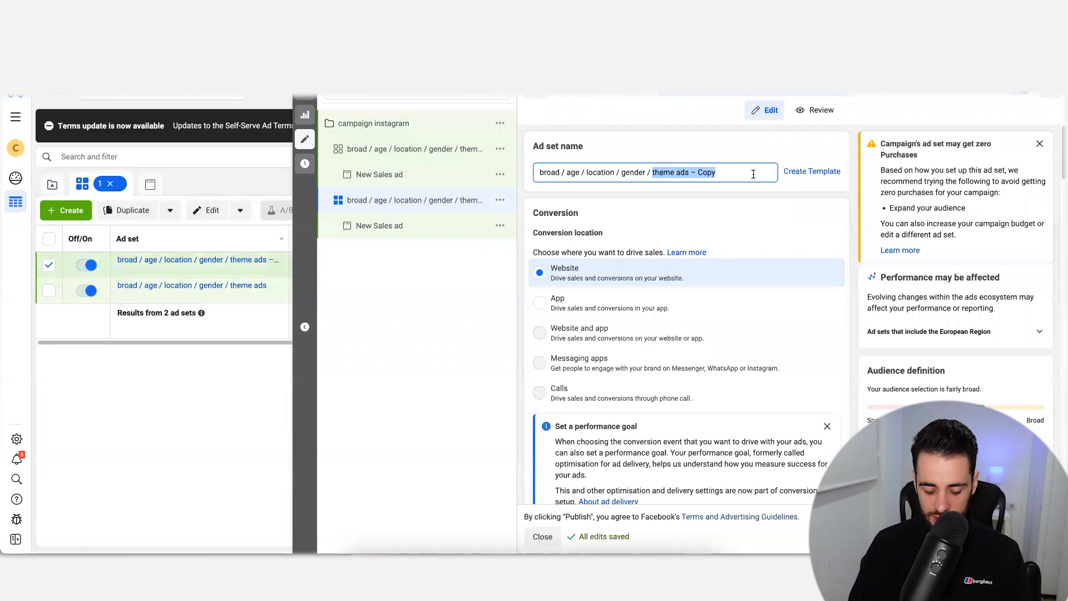
pyautogui.write('them')
pyautogui.press('BackSpace')
pyautogui.write('e')
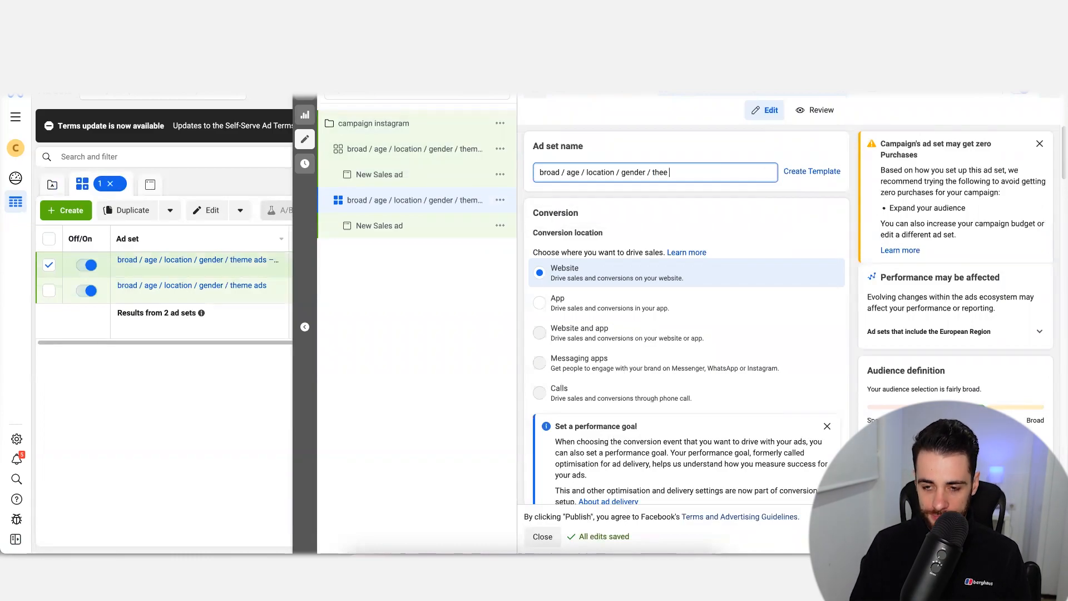
pyautogui.press('BackSpace')
pyautogui.write('me ads 02')
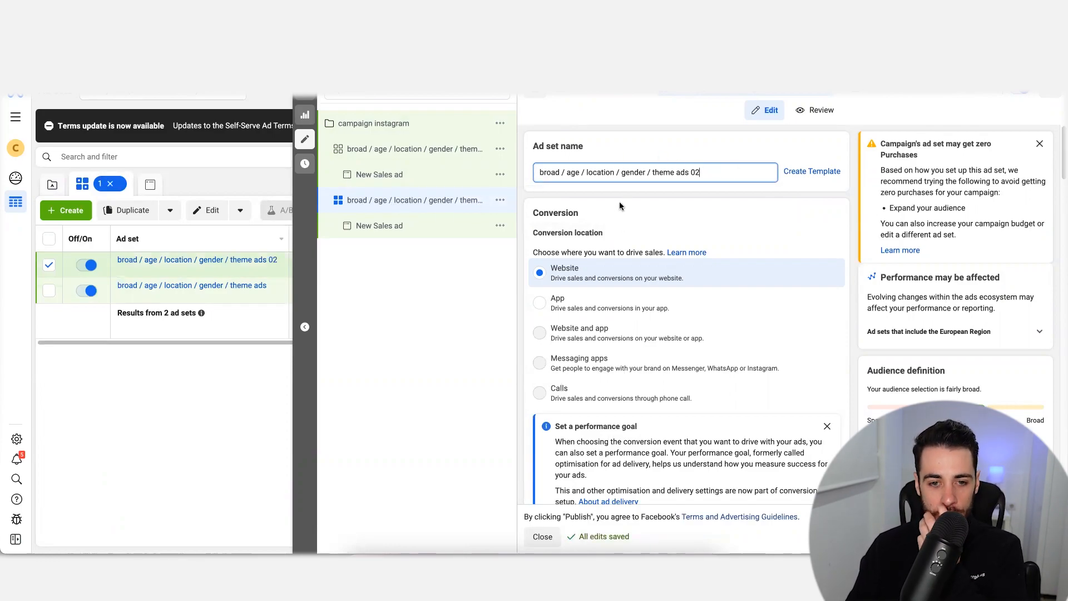
pyautogui.click(421, 228)
# Remove all three videos from the second New Sales ad's media
pyautogui.scroll(-10, 678, 294)
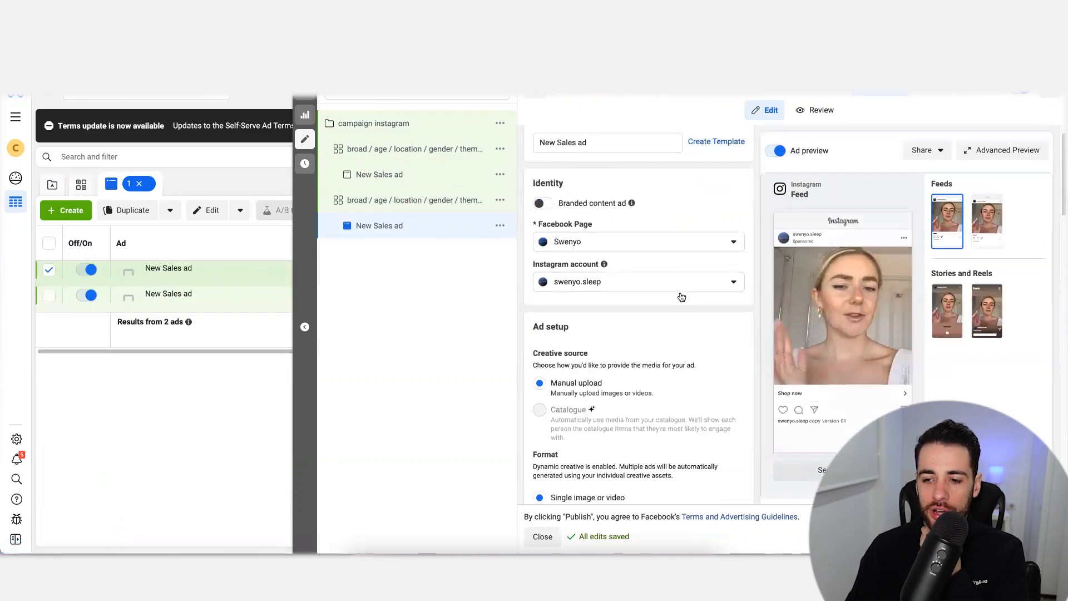
pyautogui.scroll(-3, 678, 292)
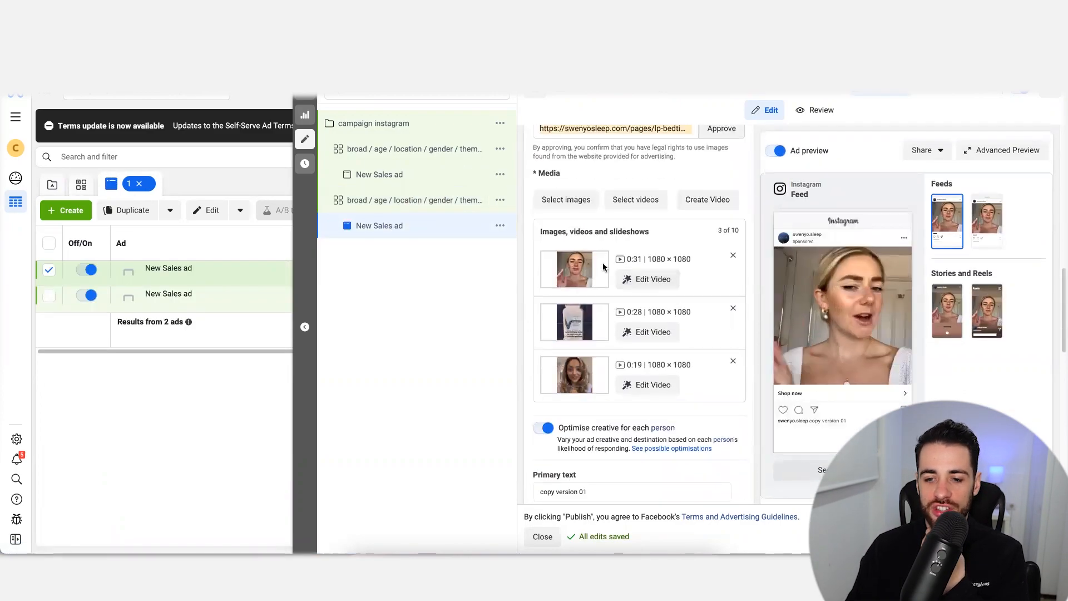
pyautogui.click(733, 255)
pyautogui.click(733, 255)
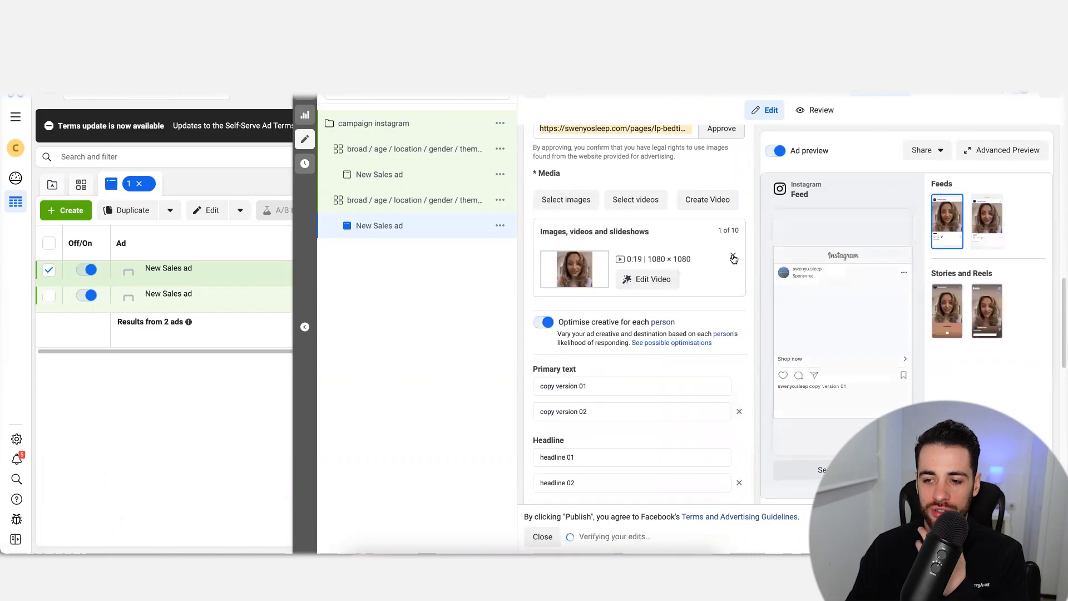
pyautogui.click(732, 255)
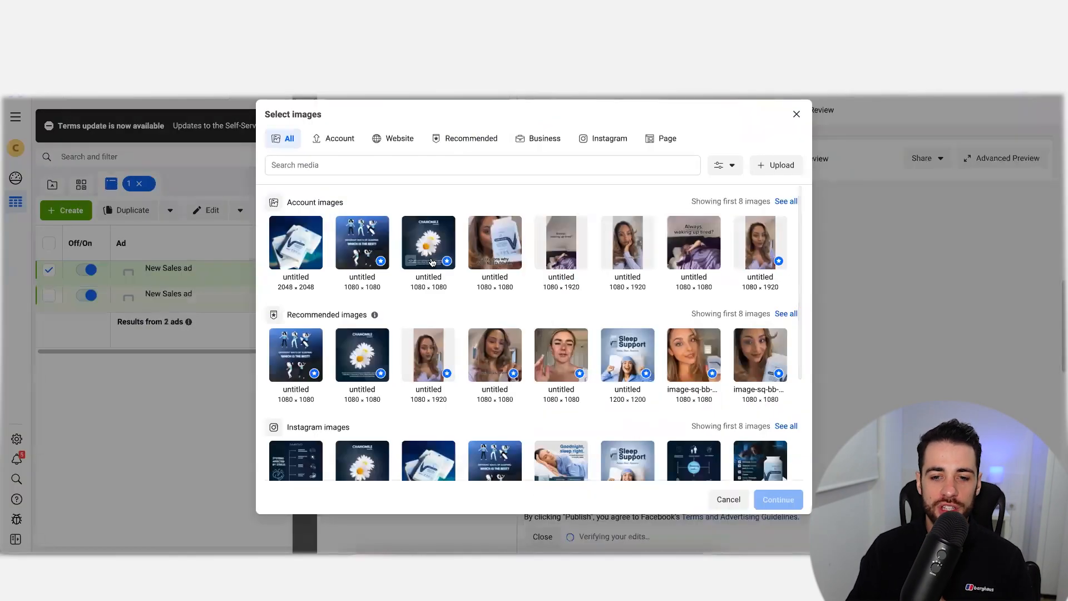
# Use the chamomile, sleeping-positions and Sleep Support images as the ad's three images
pyautogui.click(412, 247)
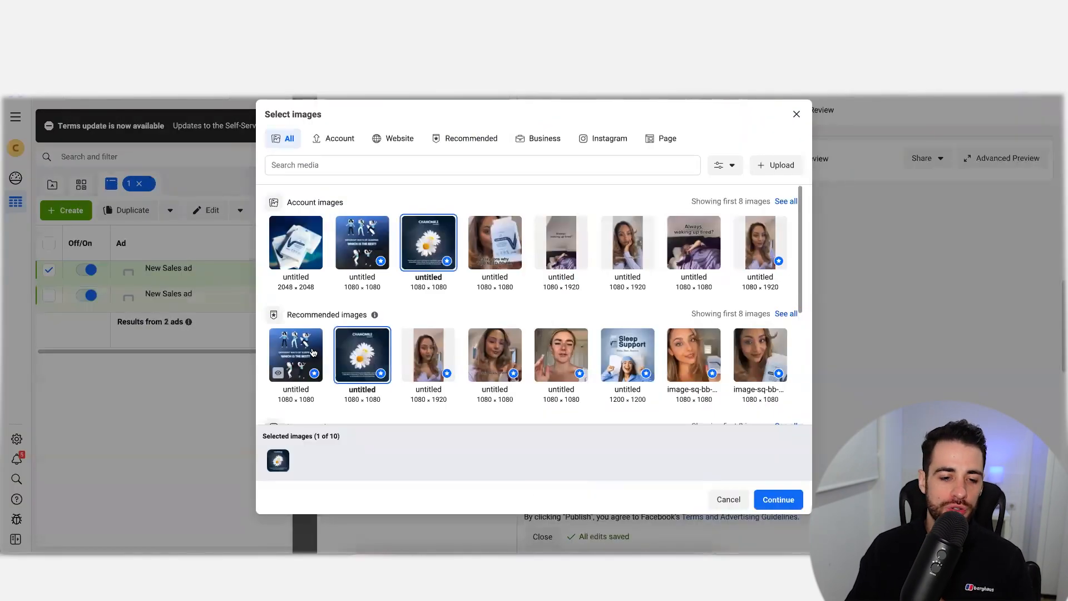
pyautogui.click(295, 355)
pyautogui.scroll(-4, 581, 344)
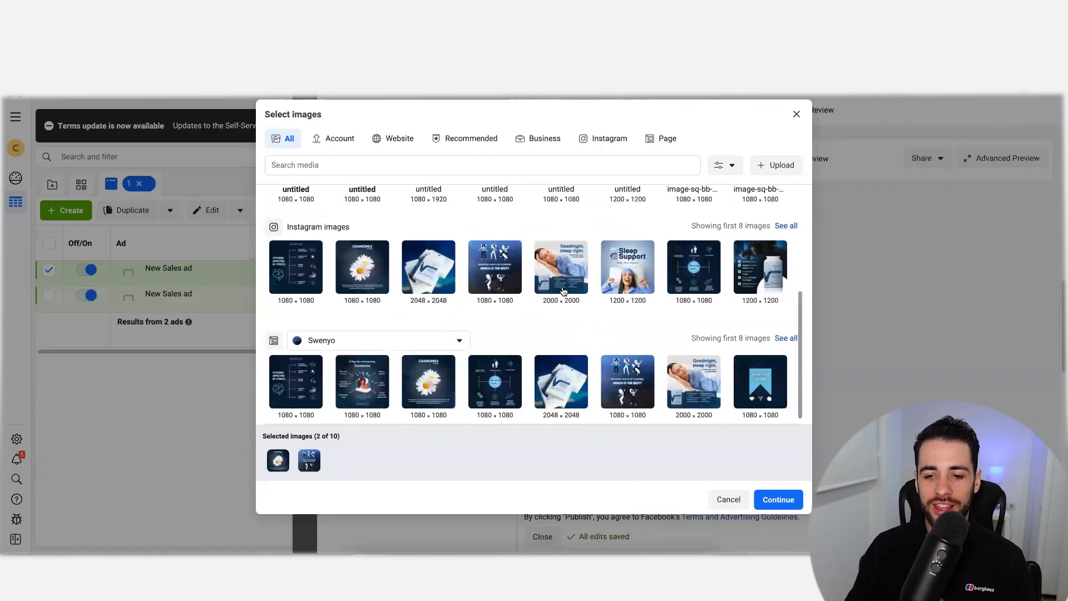
pyautogui.click(623, 270)
pyautogui.click(778, 500)
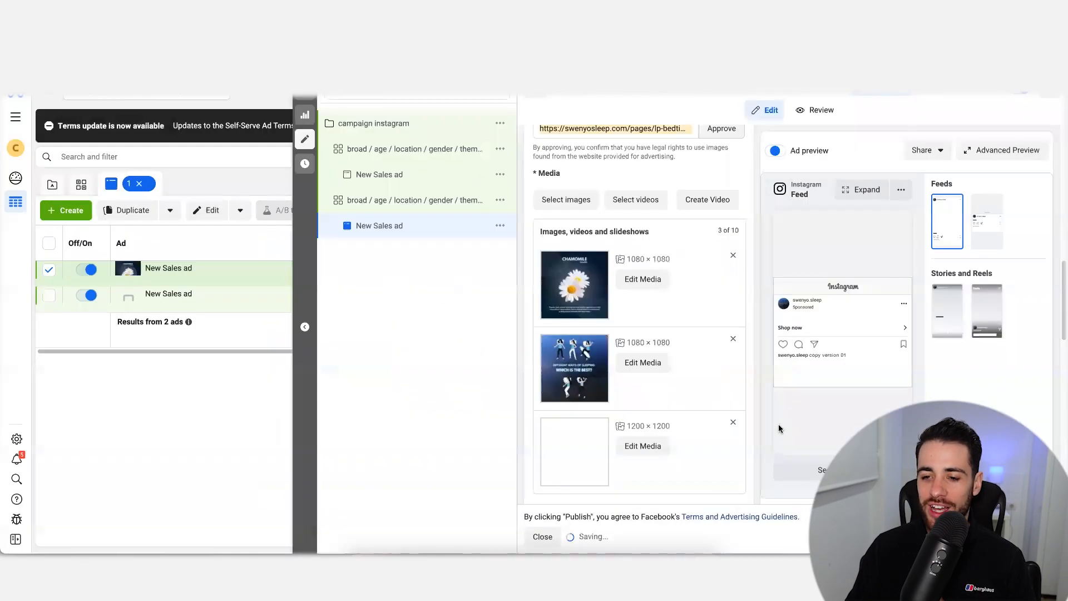
pyautogui.scroll(-3, 623, 328)
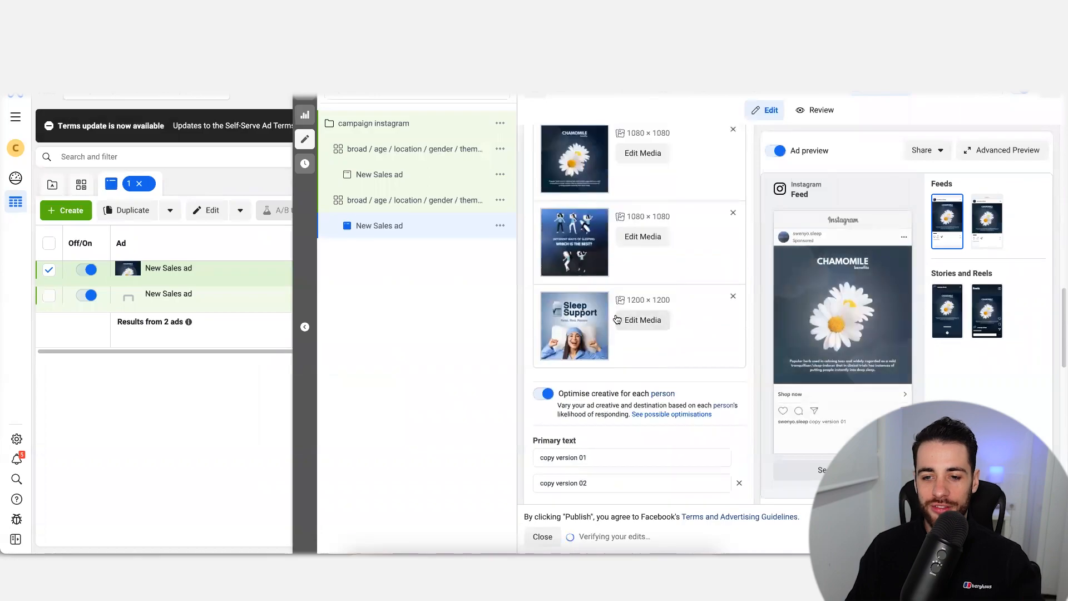
pyautogui.scroll(3, 617, 318)
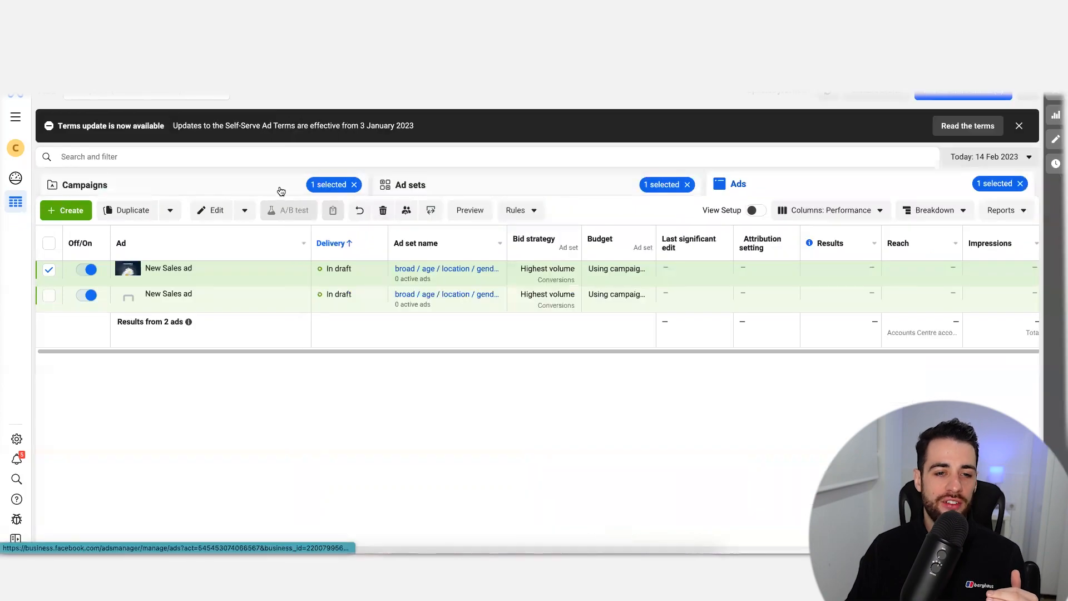
# Review the account's campaigns and the campaign's two ad sets
pyautogui.click(279, 191)
pyautogui.click(404, 184)
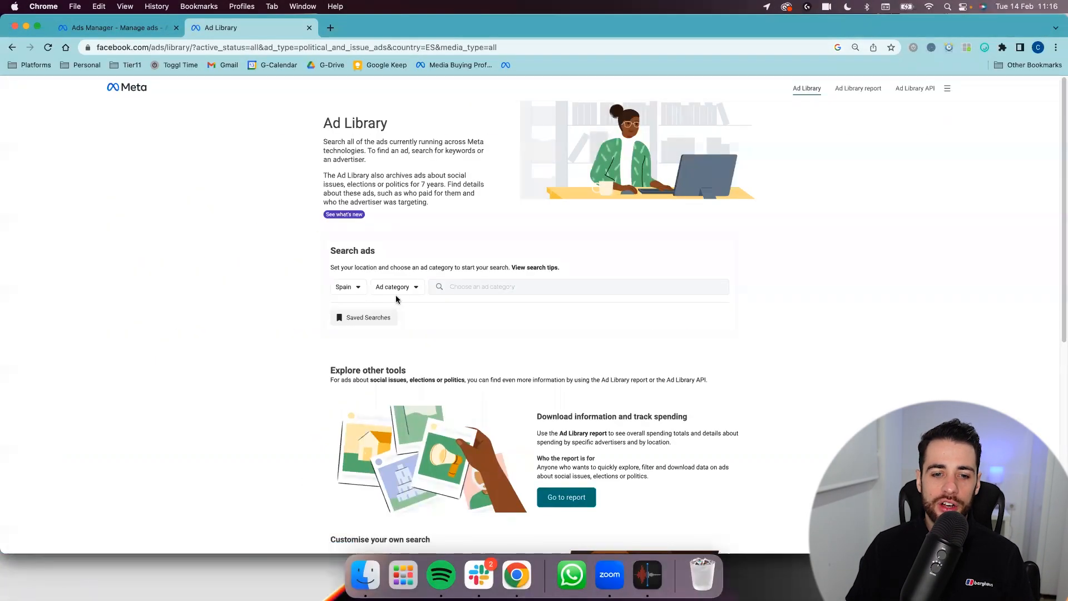
# Set the Ad Library country to United States and the category to All ads
pyautogui.click(346, 287)
pyautogui.scroll(-3, 374, 382)
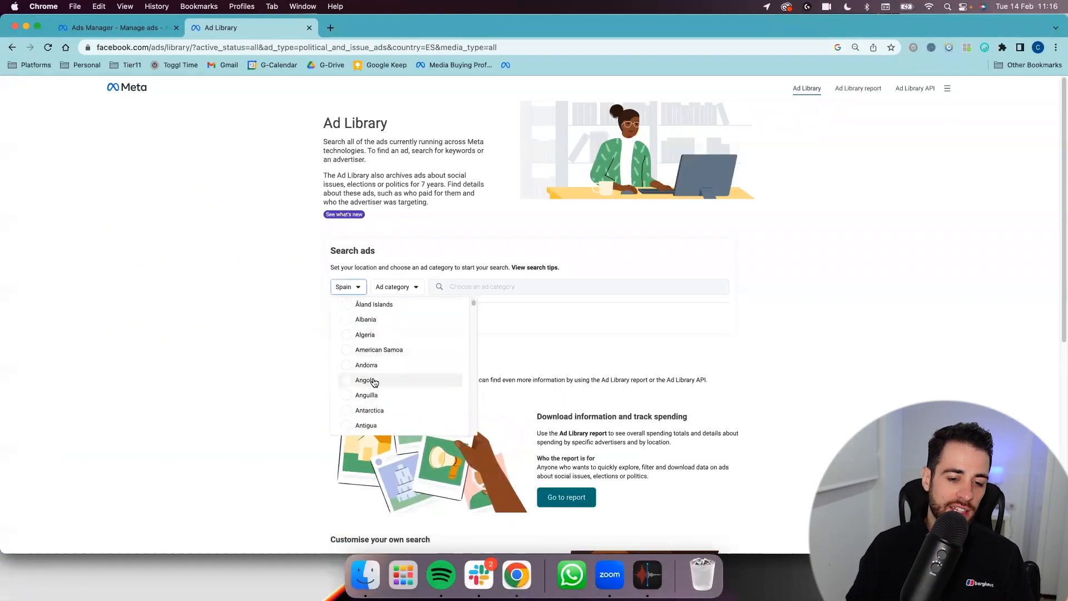
pyautogui.scroll(4, 374, 382)
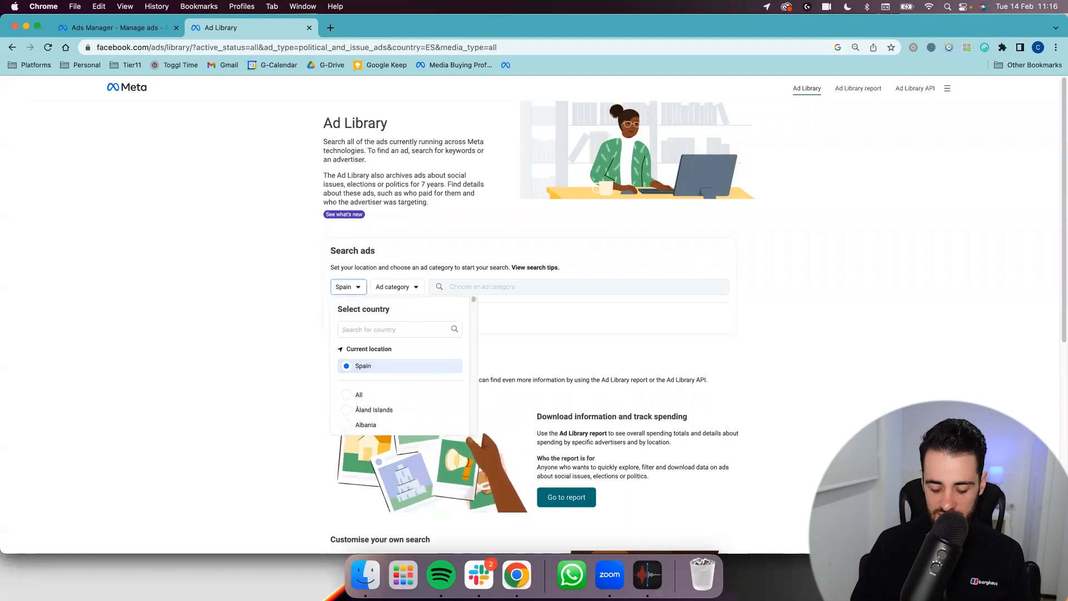
pyautogui.write('united')
pyautogui.click(367, 351)
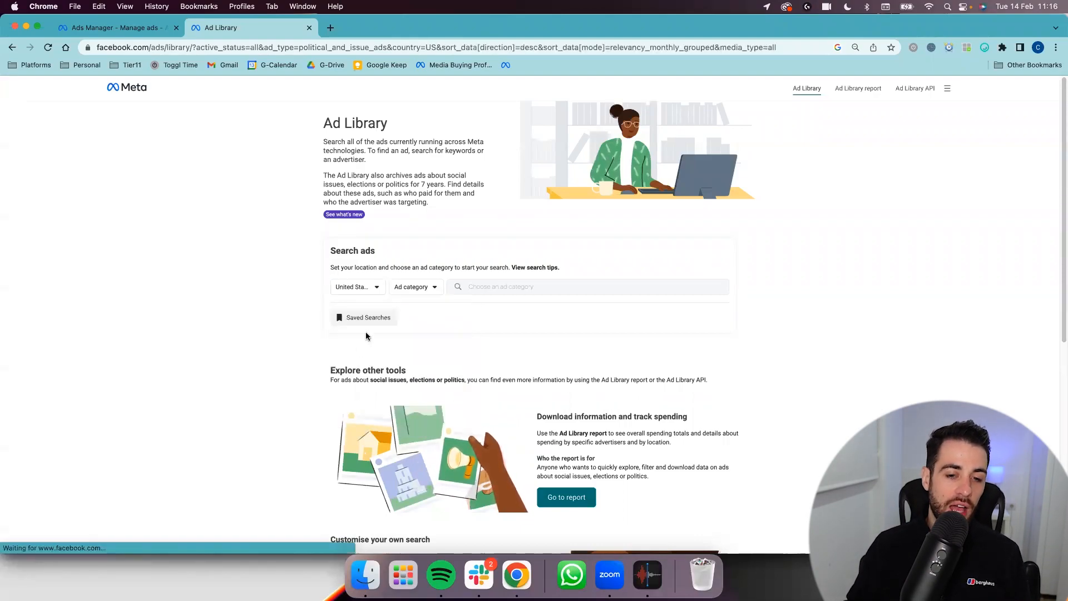
pyautogui.click(414, 287)
pyautogui.click(429, 327)
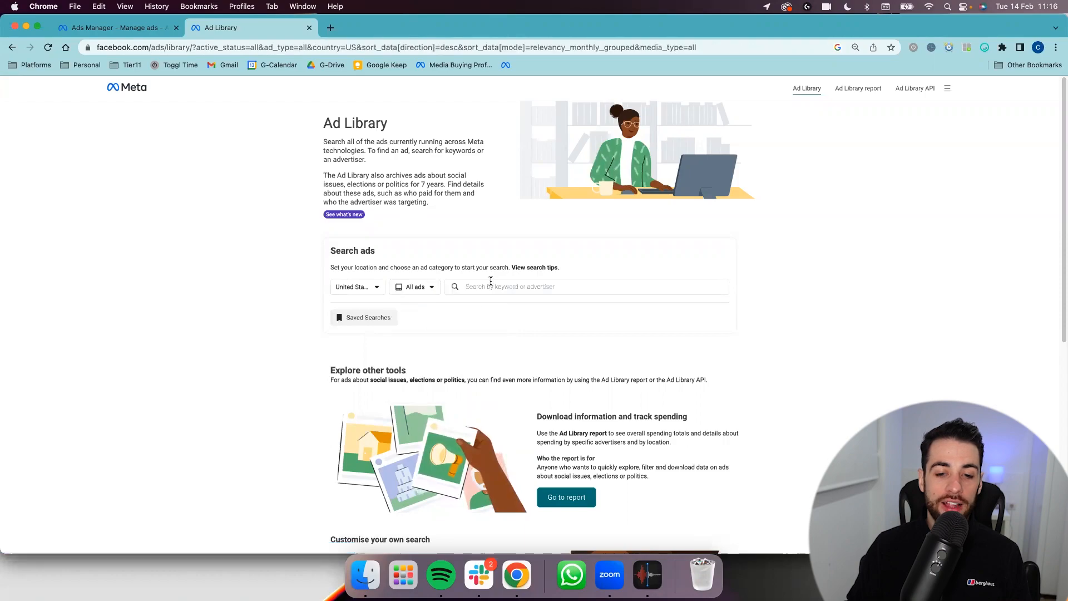
# Search the Ad Library for 'protein supplement'
pyautogui.click(490, 281)
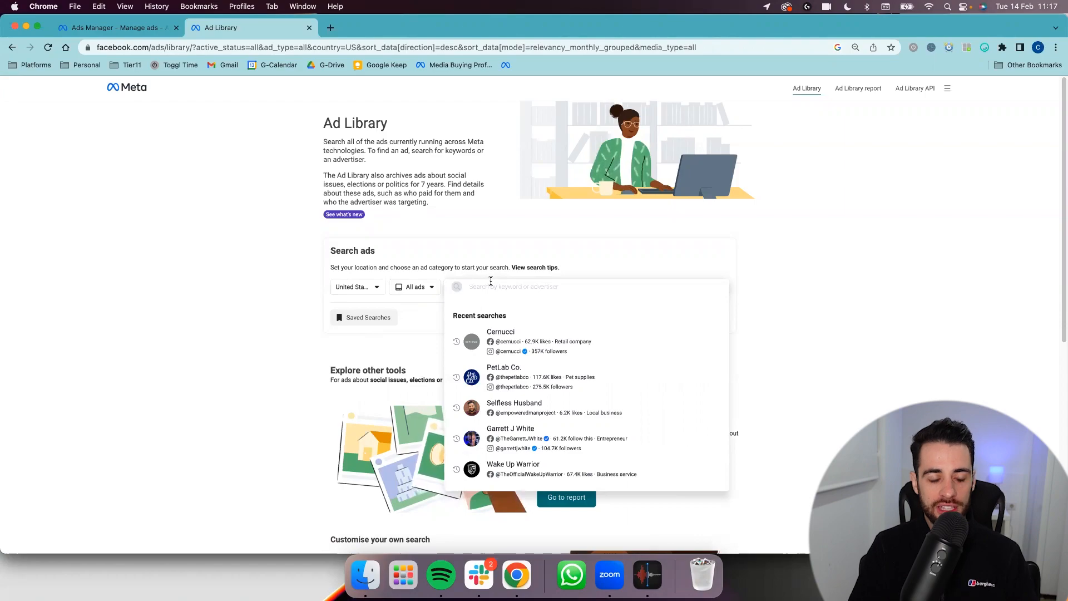
pyautogui.write('protein su')
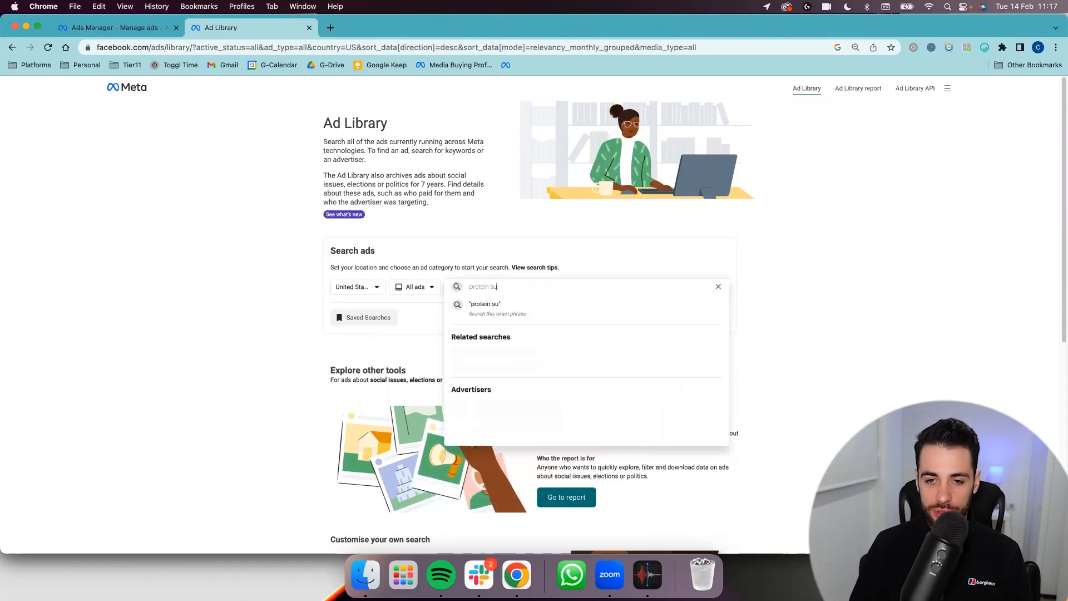
pyautogui.write('pplemen')
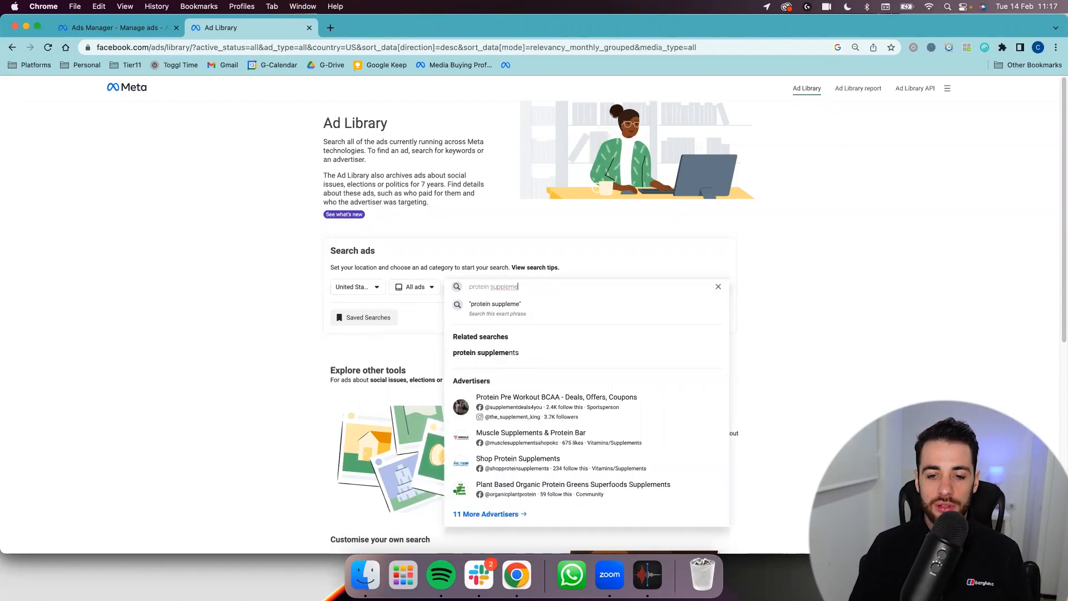
pyautogui.write('t')
pyautogui.press('Return')
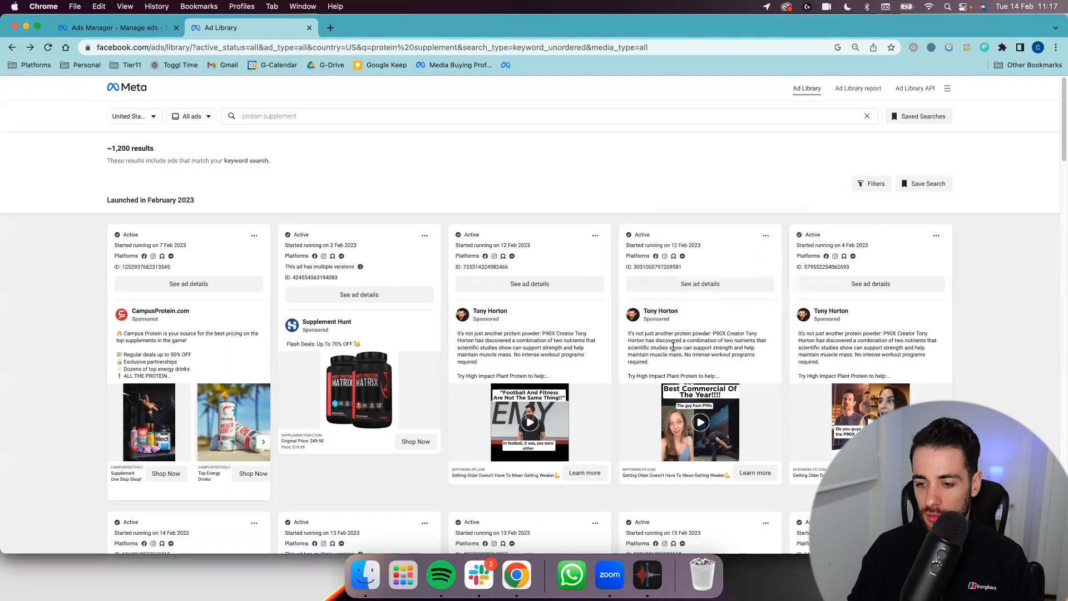
# Browse the results and open the full details of the P90X protein ad
pyautogui.scroll(-10, 600, 367)
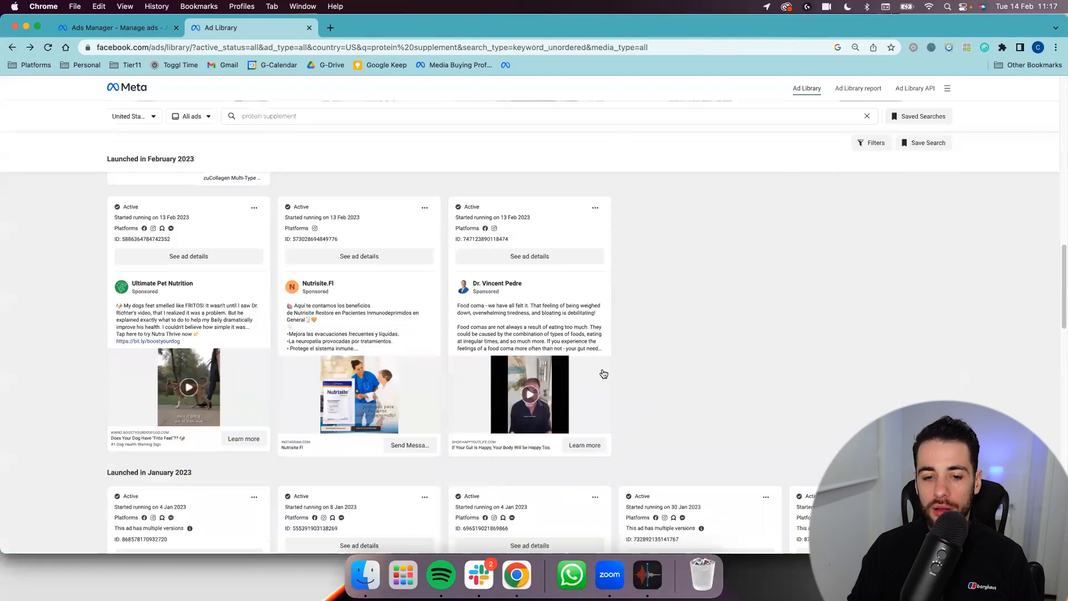
pyautogui.scroll(-10, 542, 371)
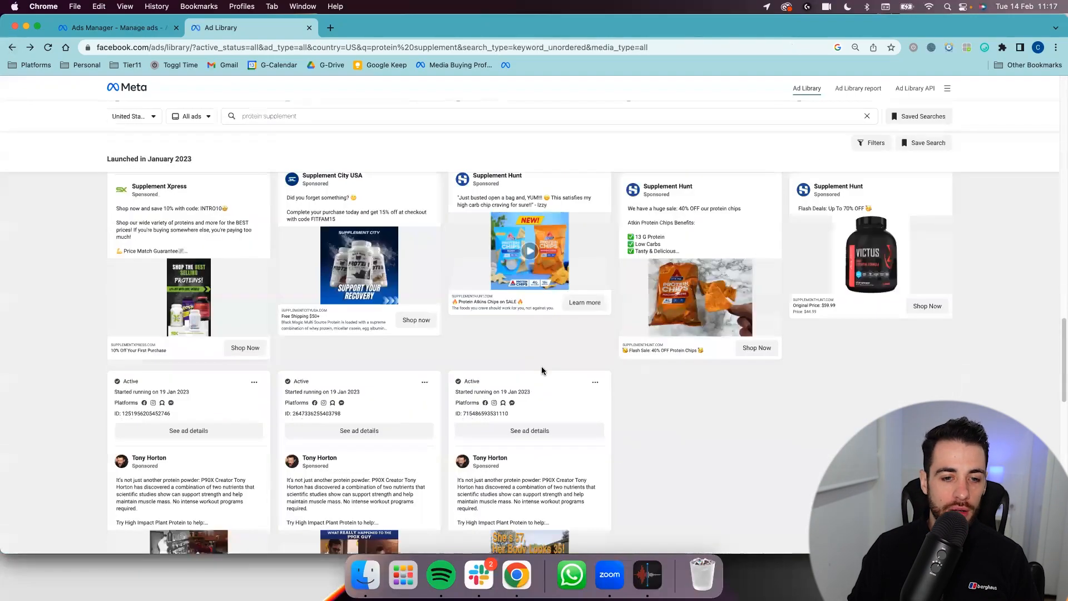
pyautogui.scroll(1, 542, 371)
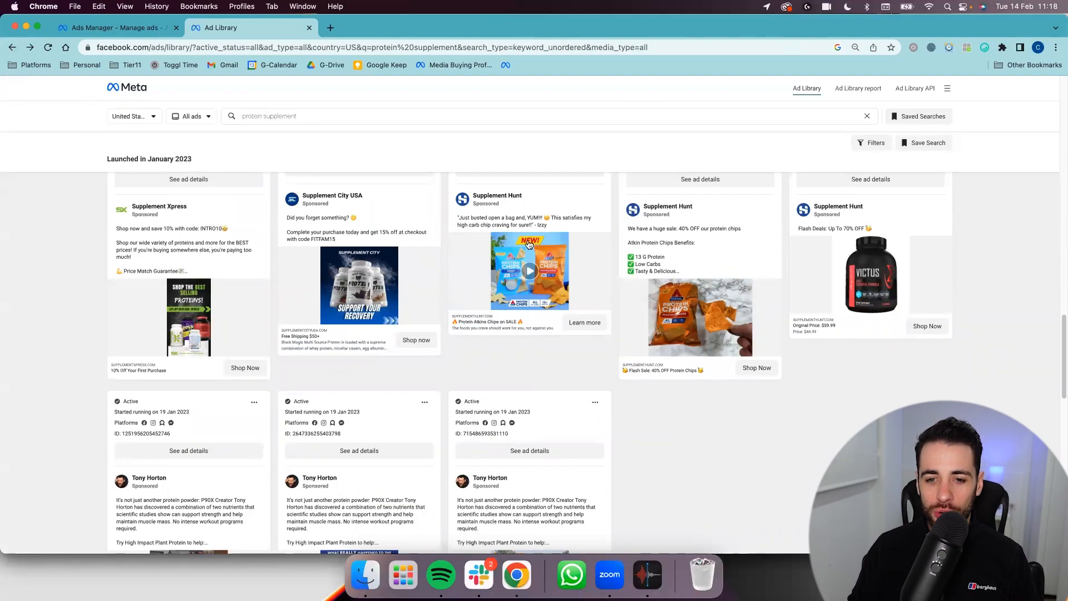
pyautogui.moveTo(497, 195)
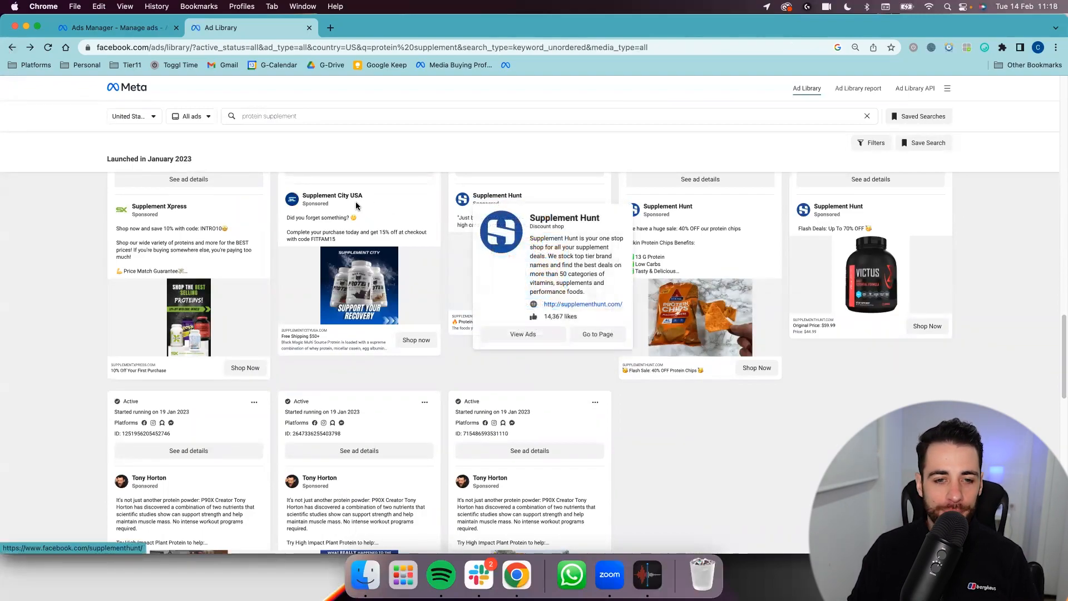
pyautogui.scroll(-5, 358, 232)
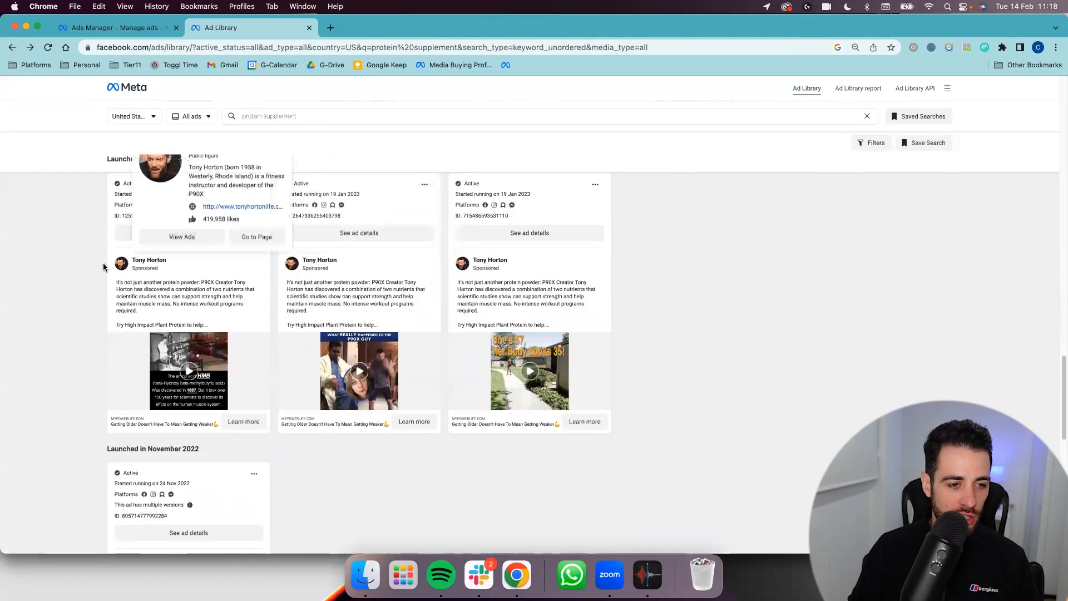
pyautogui.click(174, 234)
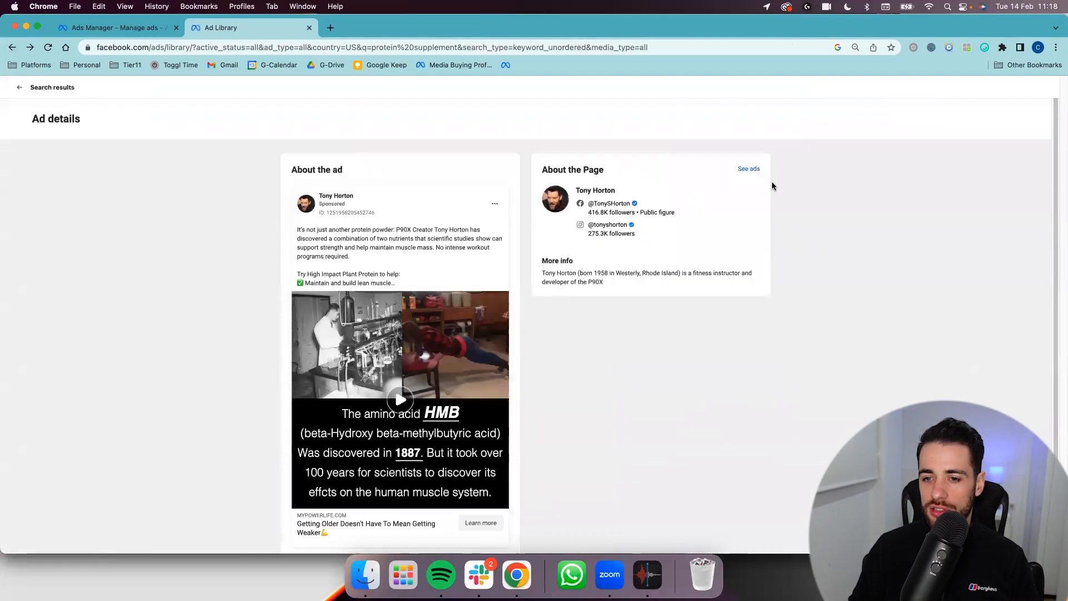
# List all the P90X creator's ads, highlight the fourth ad's start date and third ad's copy, then open a new tab
pyautogui.click(753, 170)
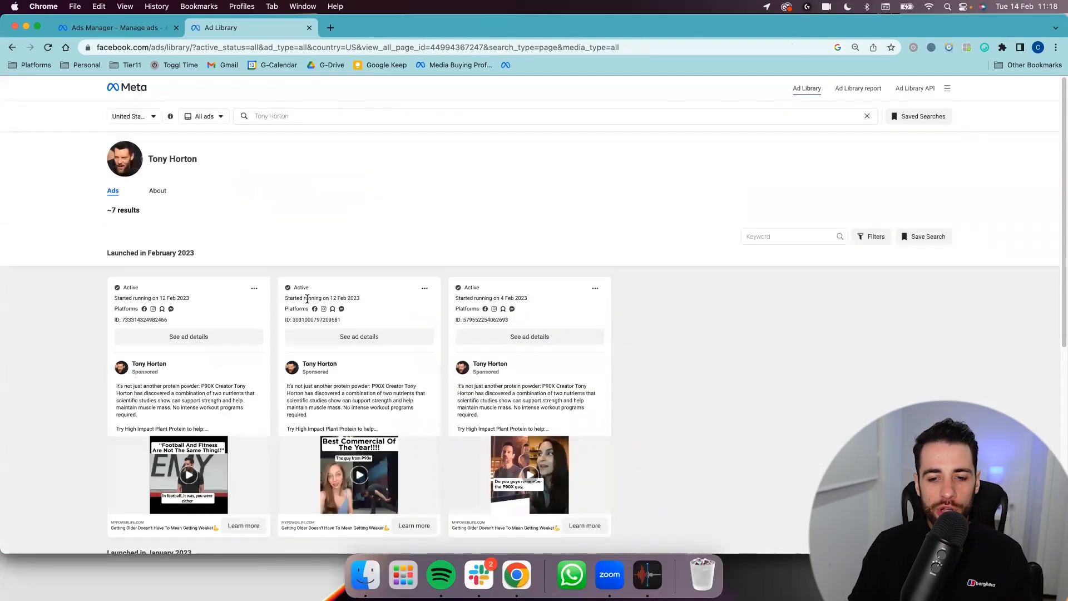
pyautogui.scroll(-6, 297, 294)
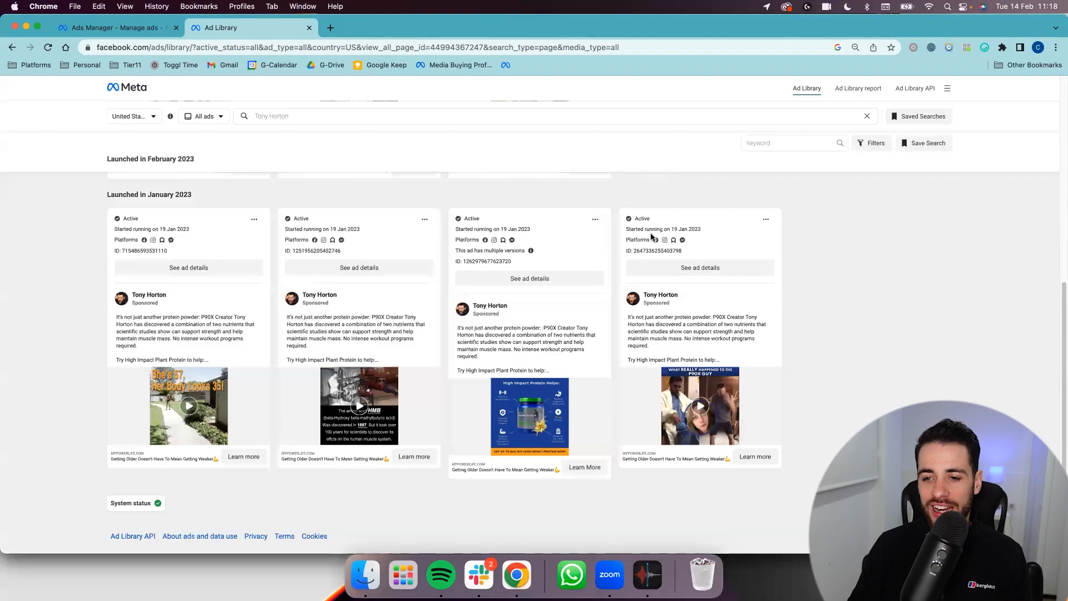
pyautogui.moveTo(702, 229); pyautogui.dragTo(674, 230)
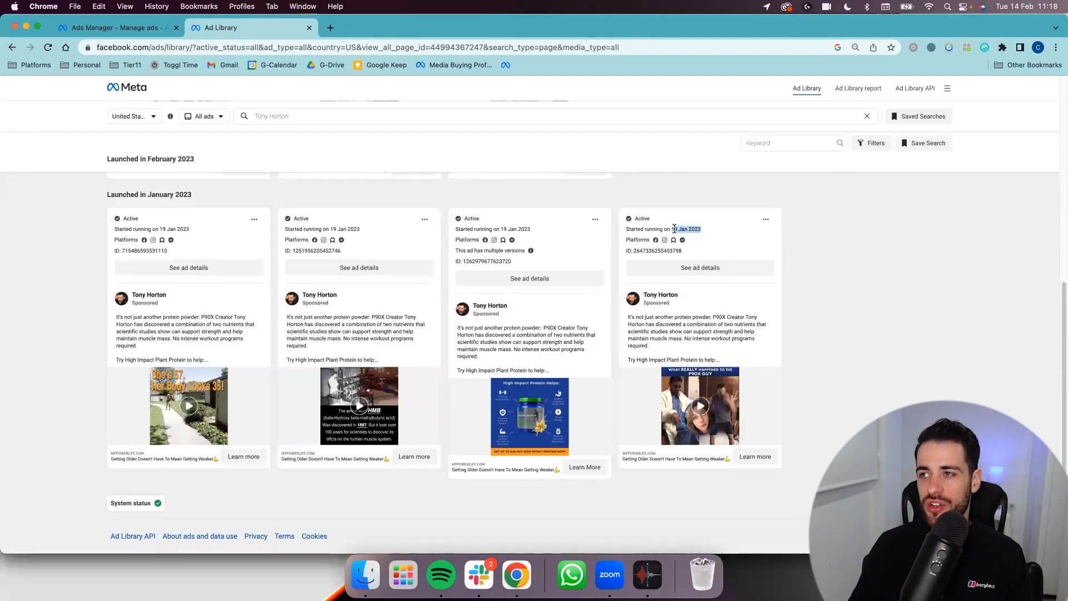
pyautogui.click(674, 229)
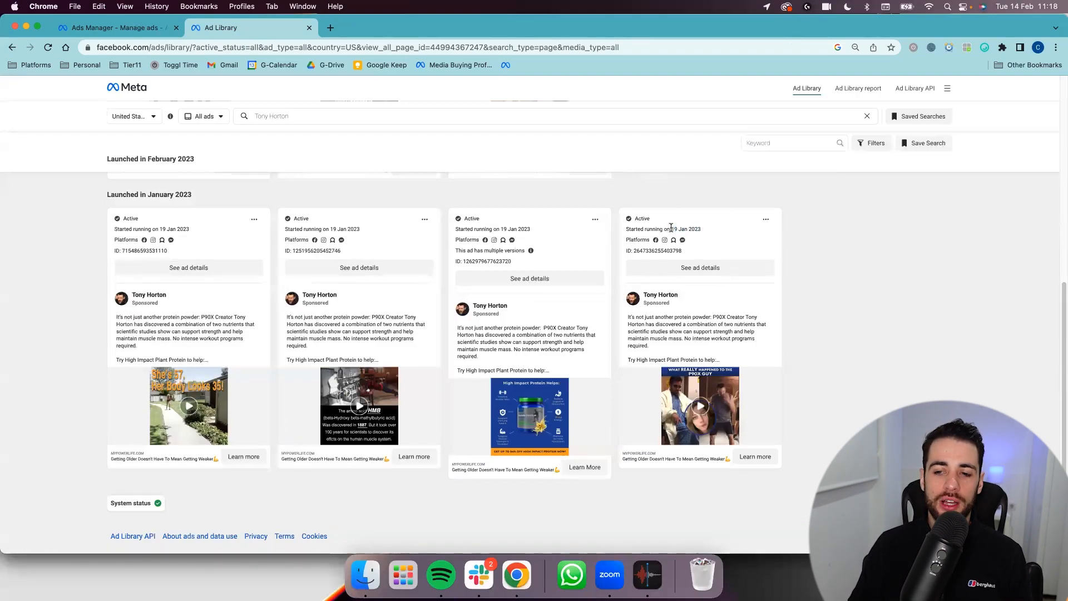
pyautogui.moveTo(671, 229); pyautogui.dragTo(704, 230)
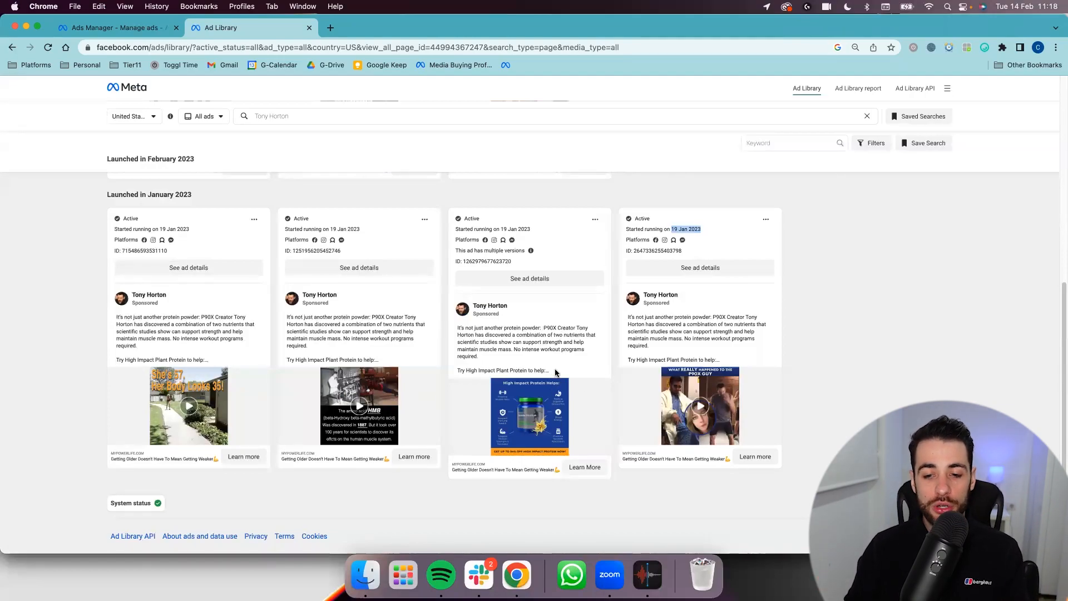
pyautogui.moveTo(555, 372); pyautogui.dragTo(479, 333)
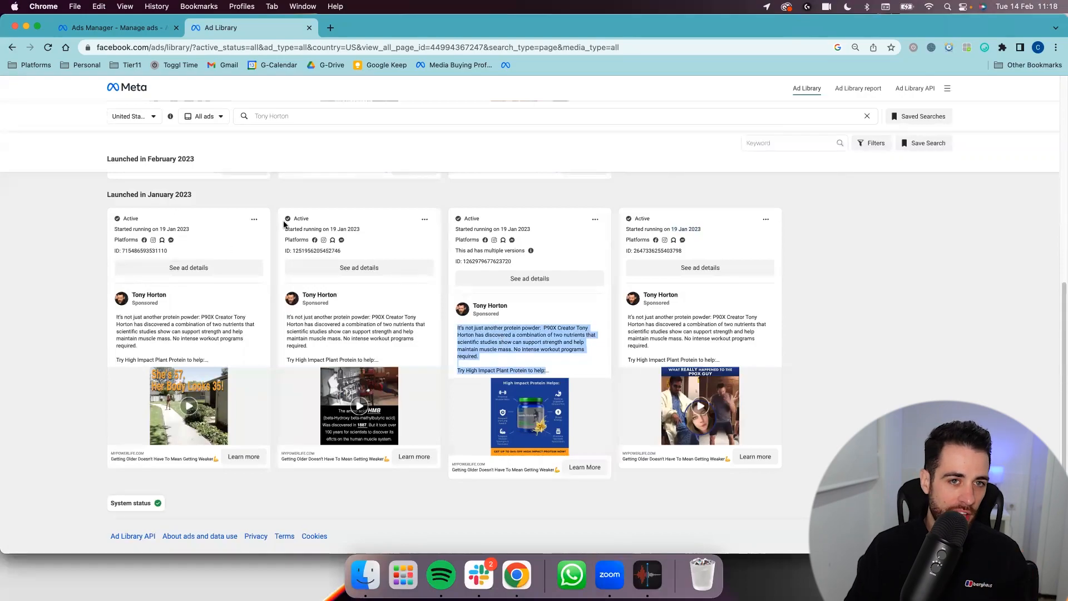
pyautogui.click(332, 29)
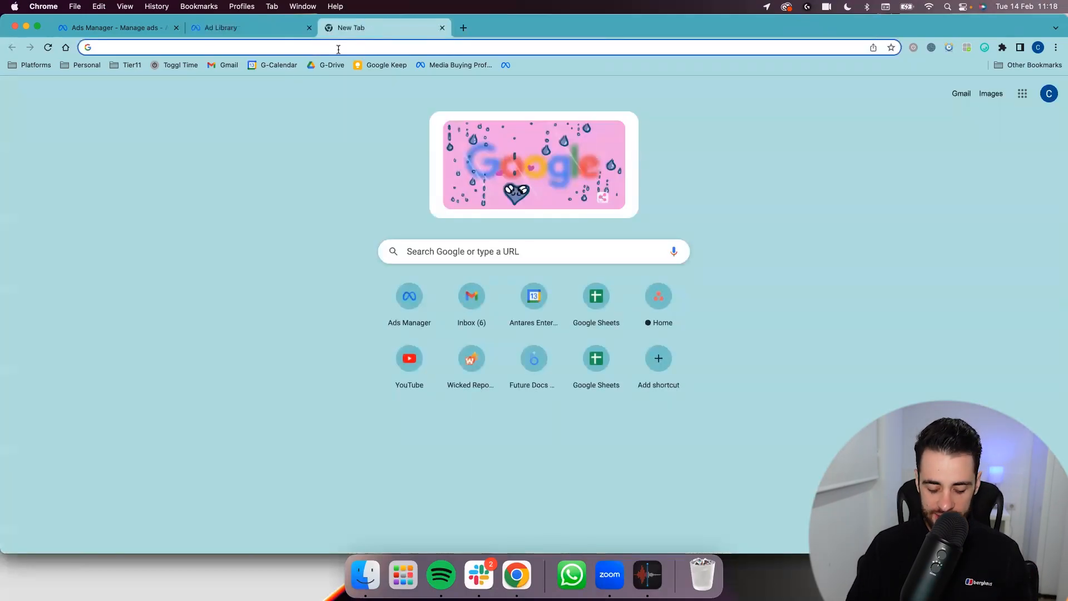
# Run a Google search for 'tiktok creator centre' from the new tab
pyautogui.write('tiktok crat')
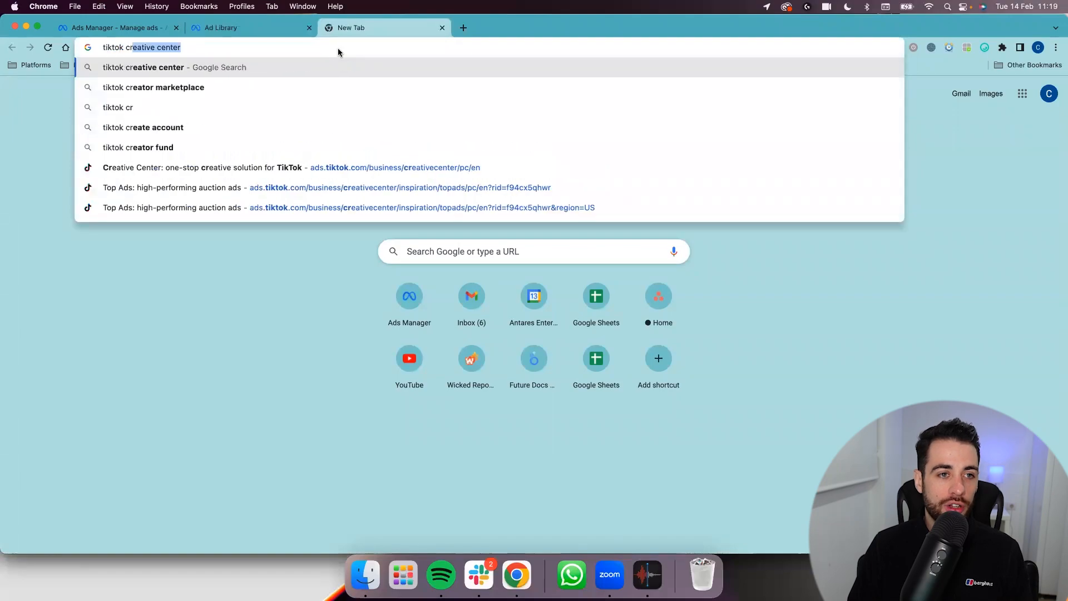
pyautogui.press('BackSpace')
pyautogui.press('BackSpace')
pyautogui.write('eator')
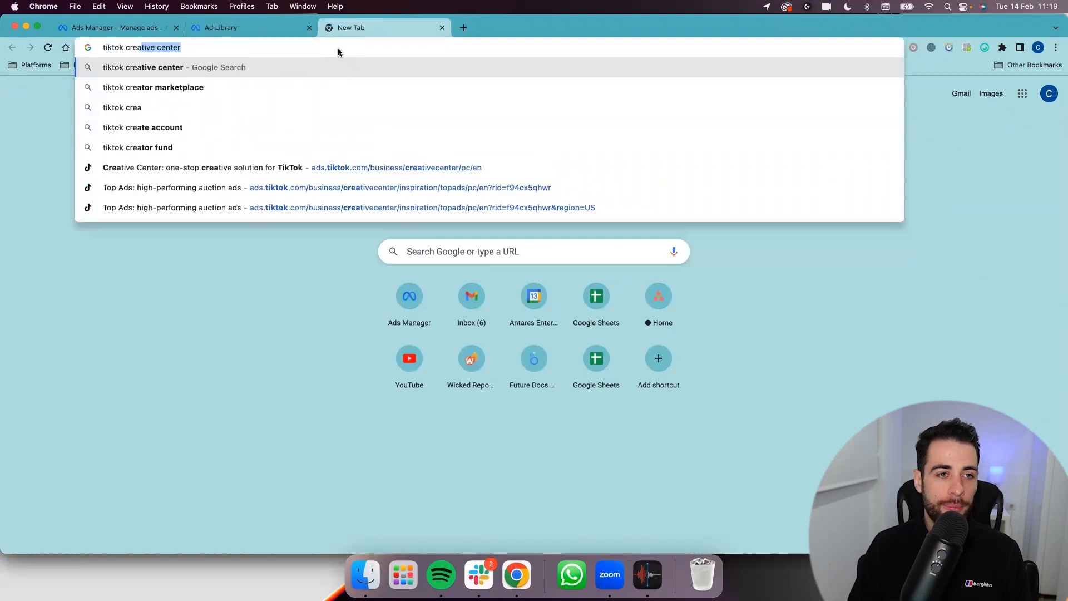
pyautogui.press('BackSpace')
pyautogui.press('BackSpace')
pyautogui.press('BackSpace')
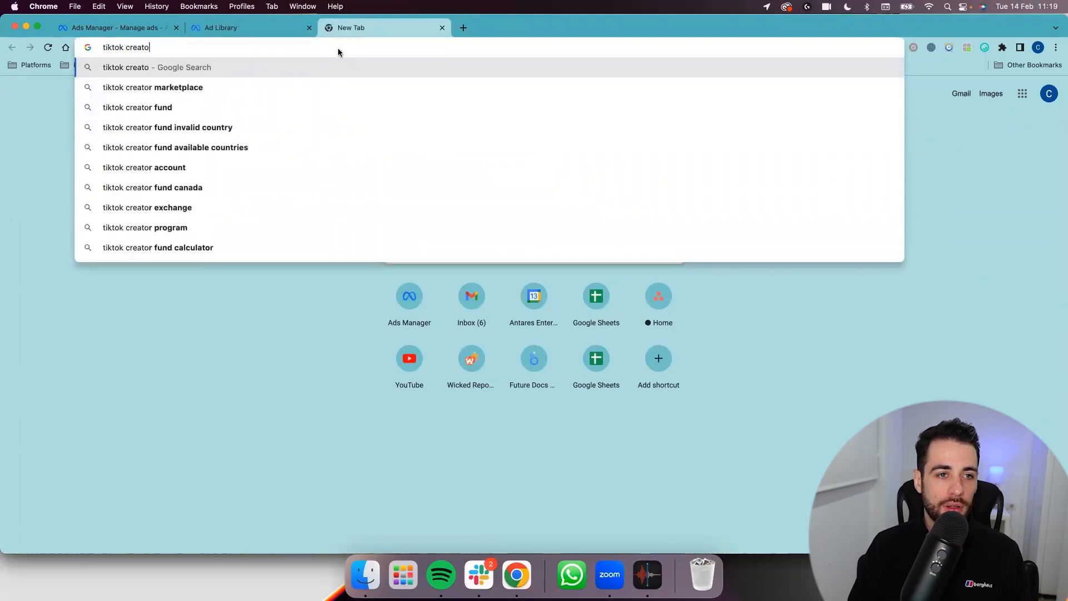
pyautogui.write('or')
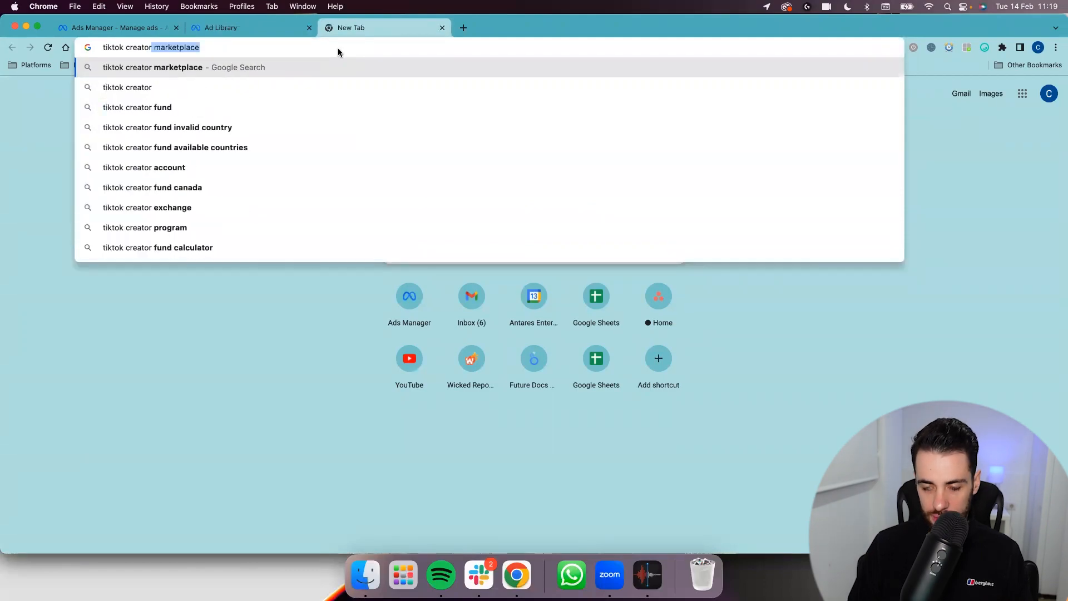
pyautogui.write(' centr')
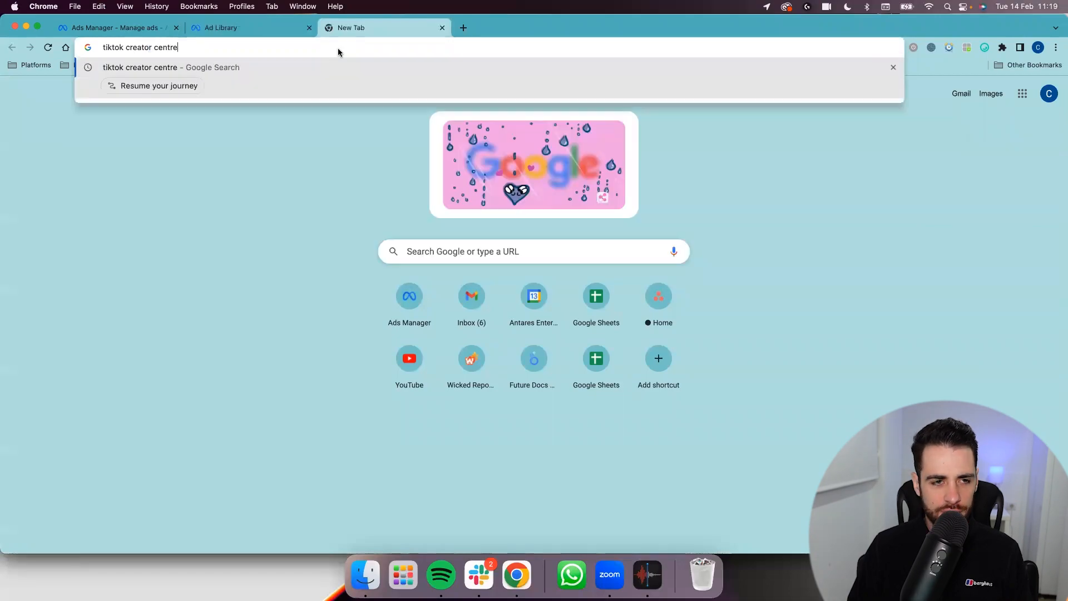
pyautogui.write('e')
pyautogui.press('Return')
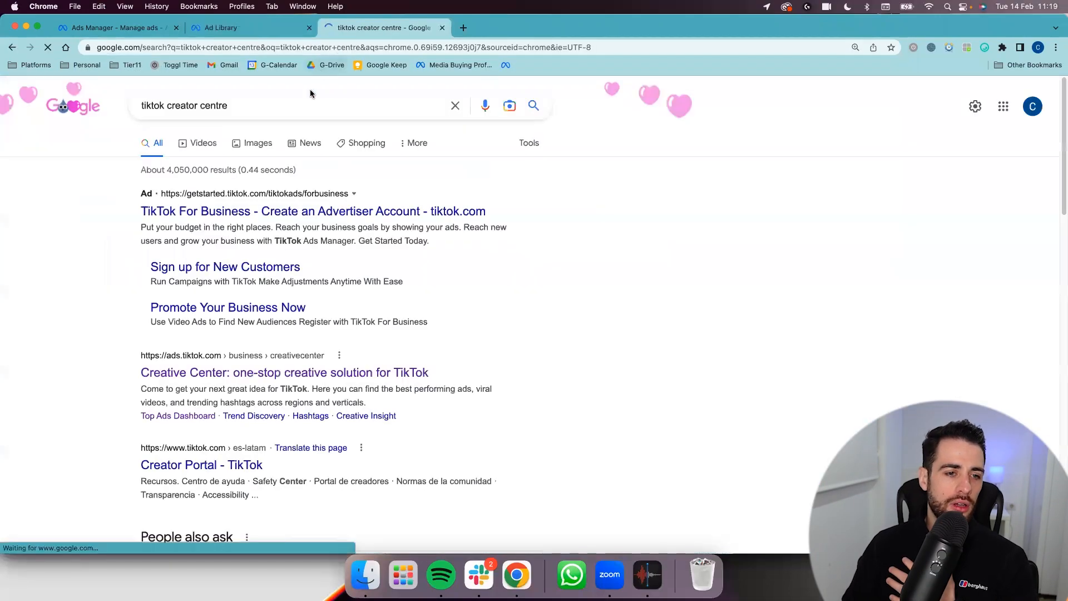
pyautogui.scroll(-5, 252, 235)
# Open TikTok Creative Center from the results and look over its Inspiration and Trends menus
pyautogui.click(212, 137)
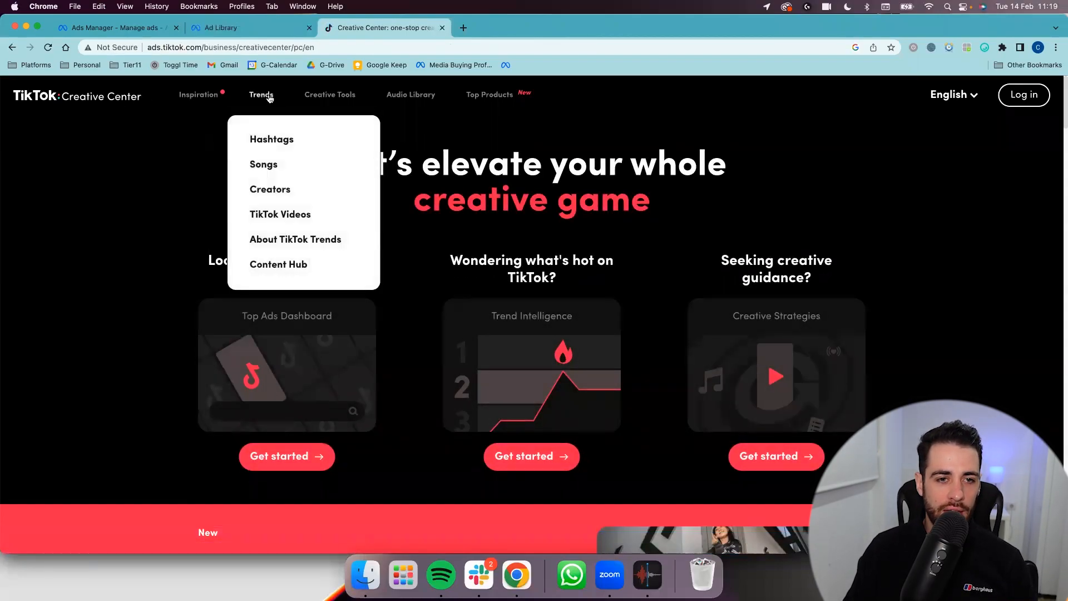
pyautogui.moveTo(342, 98)
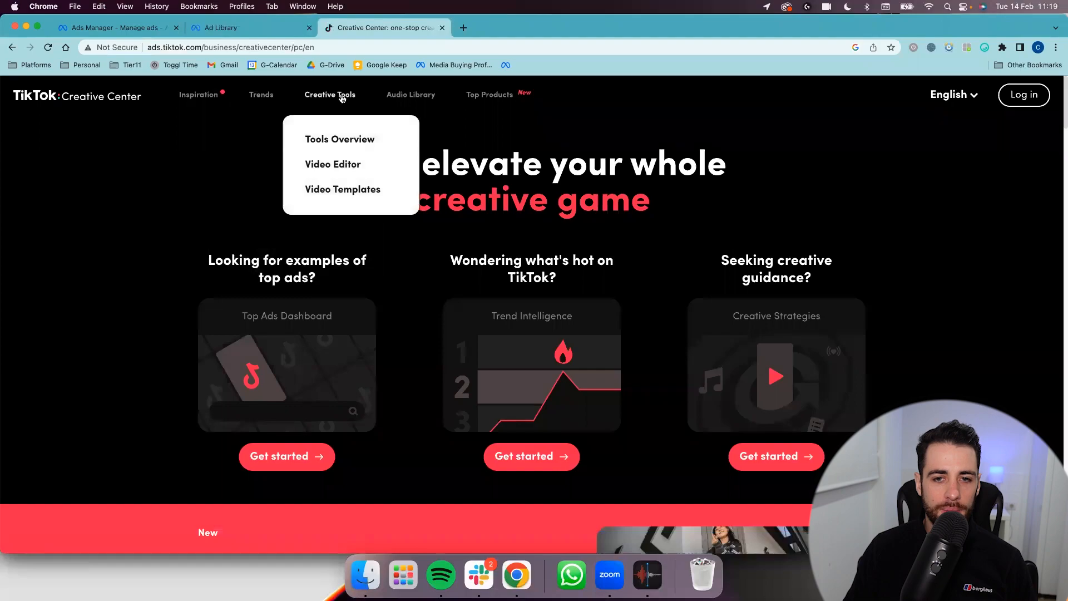
pyautogui.moveTo(221, 97)
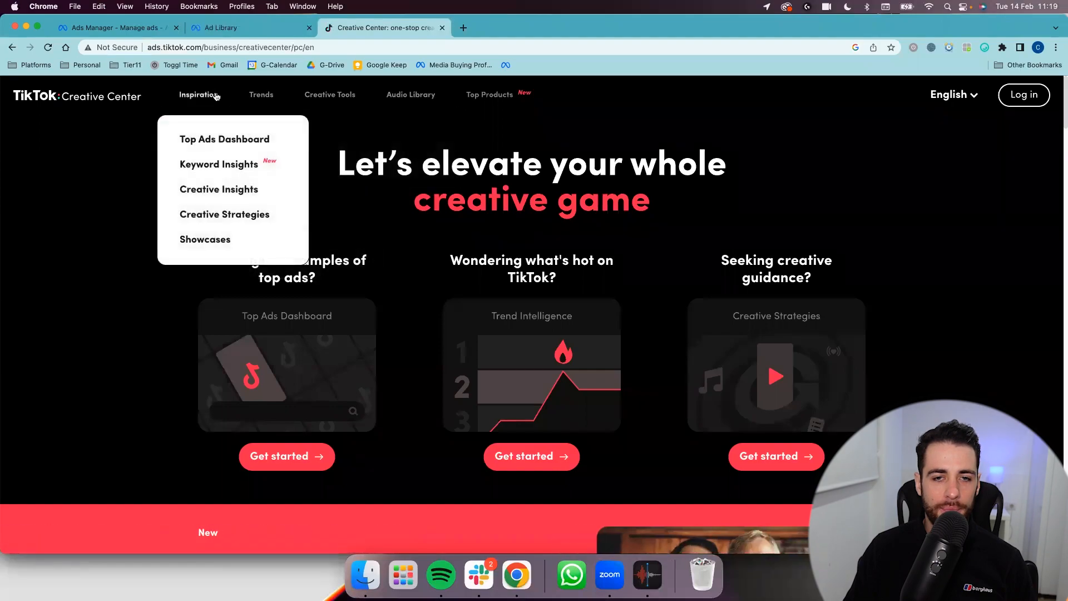
# Reopen Creative Center via a fresh 'tiktok creati' Google search and go to the Top Ads Dashboard
pyautogui.click(442, 28)
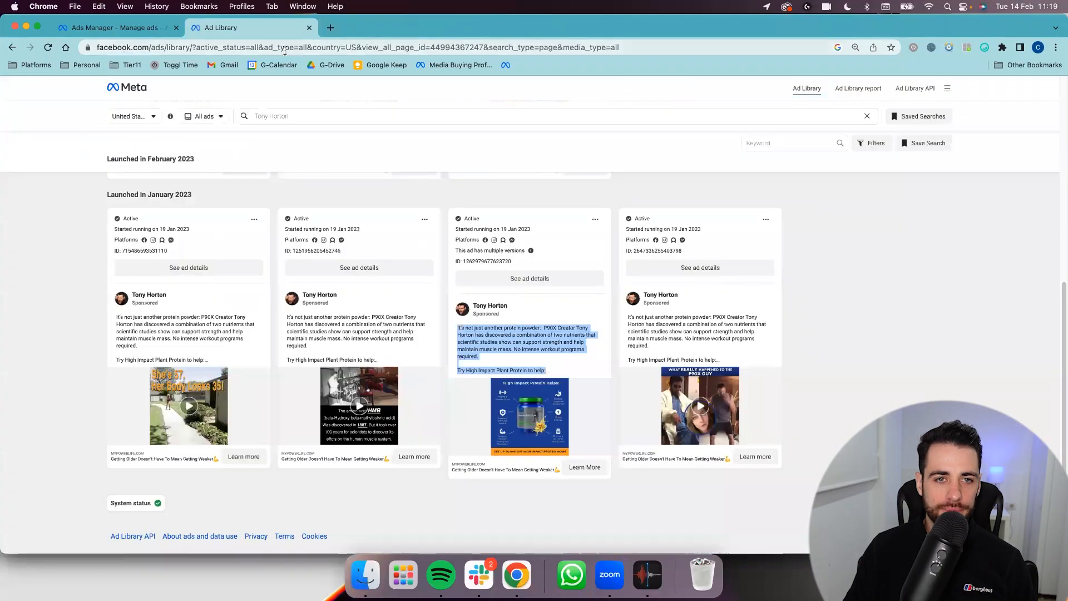
pyautogui.click(330, 32)
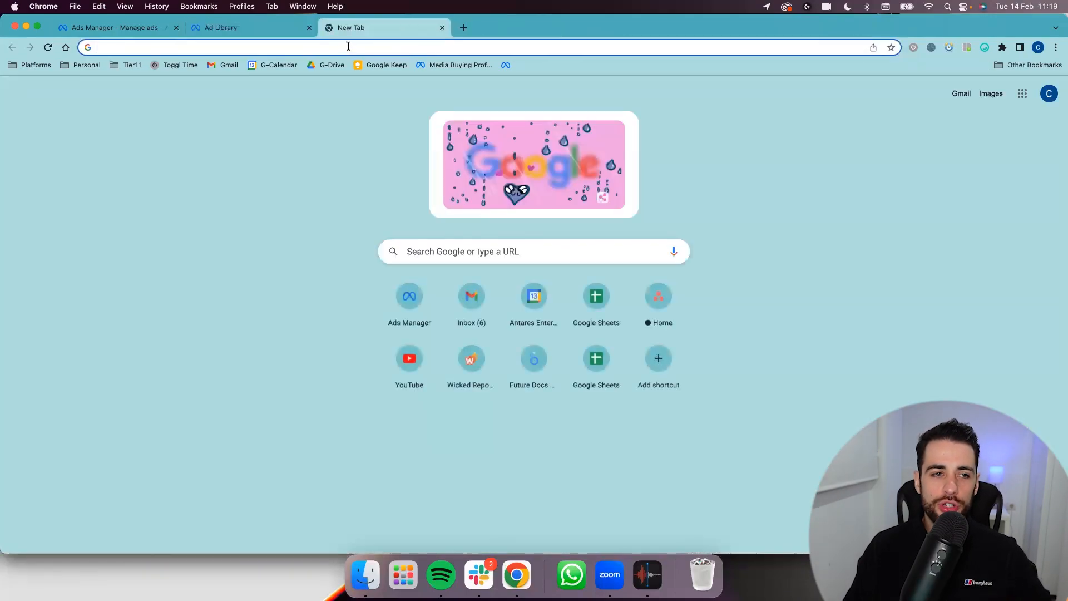
pyautogui.write('tiktok creati')
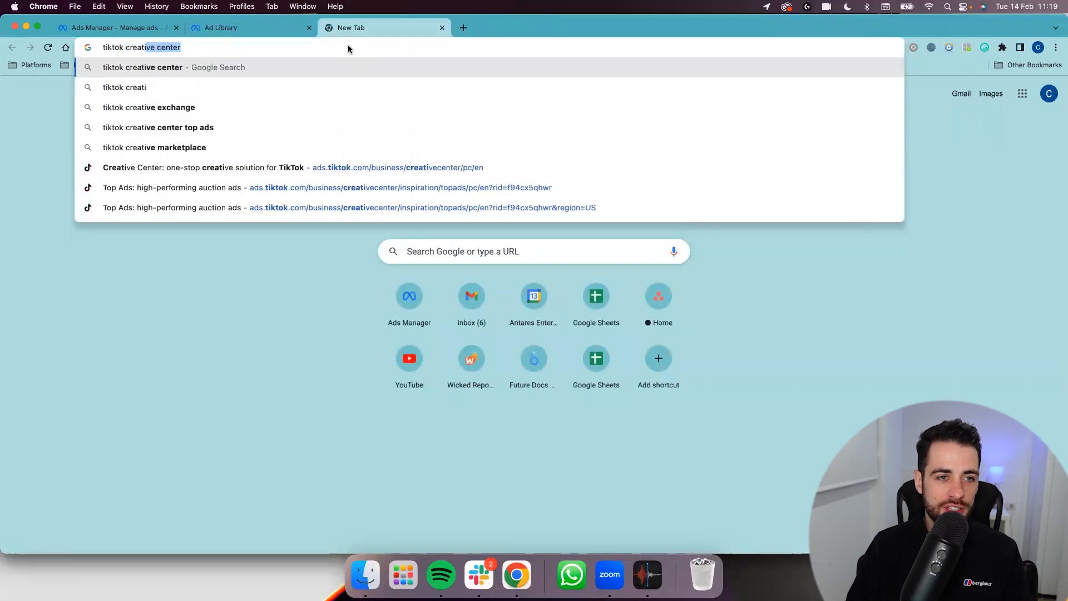
pyautogui.press('Return')
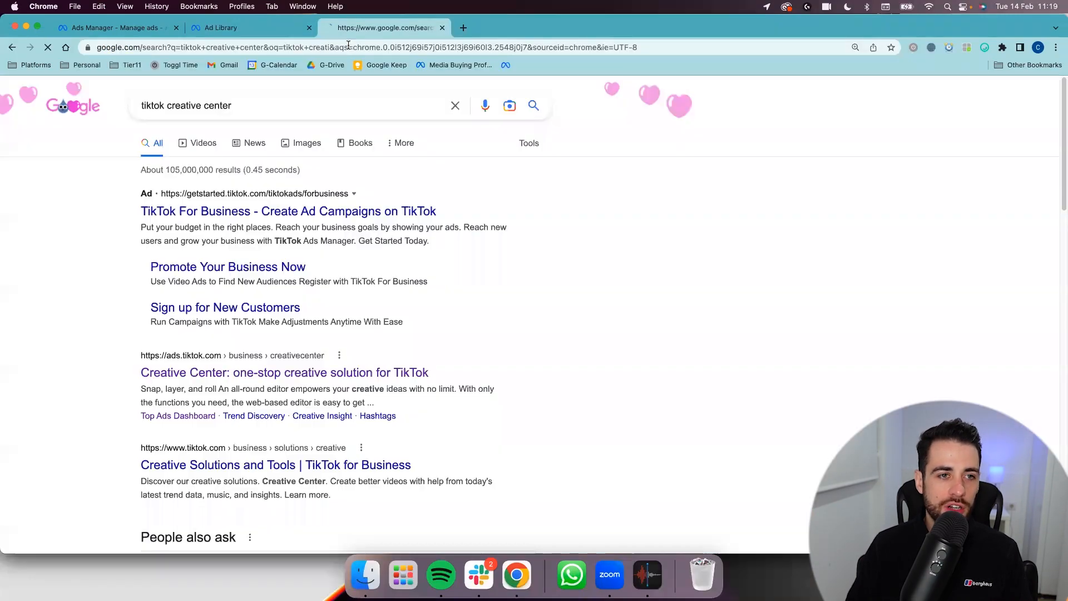
pyautogui.click(227, 372)
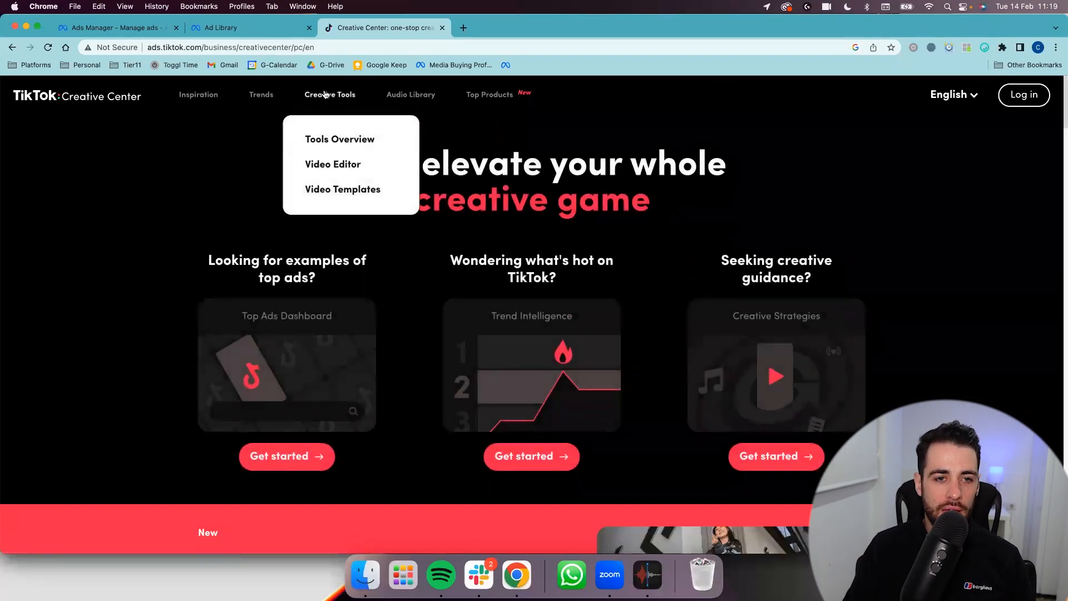
pyautogui.moveTo(191, 101)
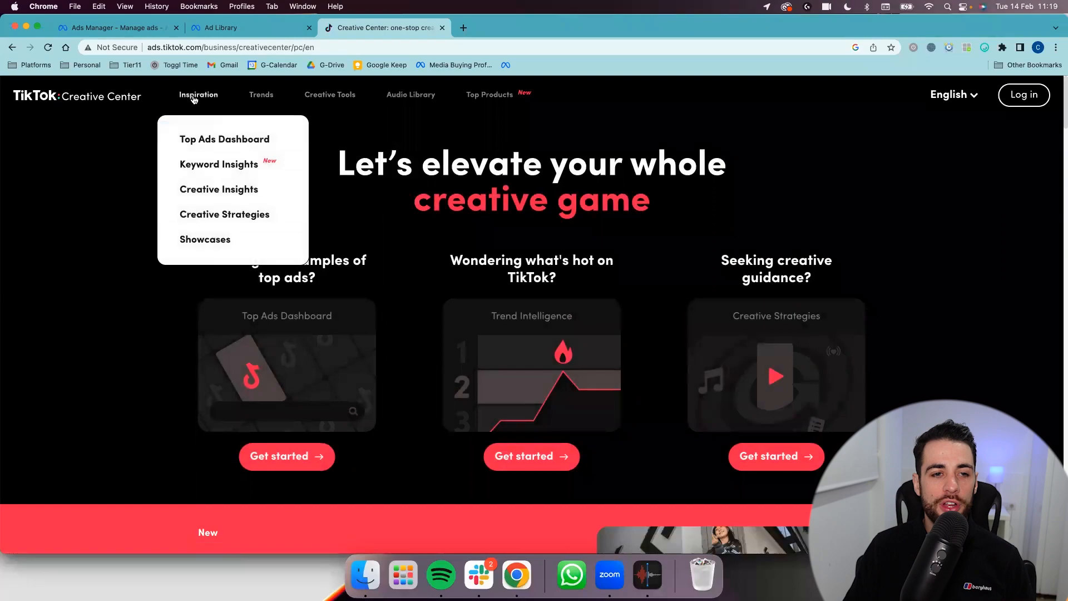
pyautogui.click(210, 139)
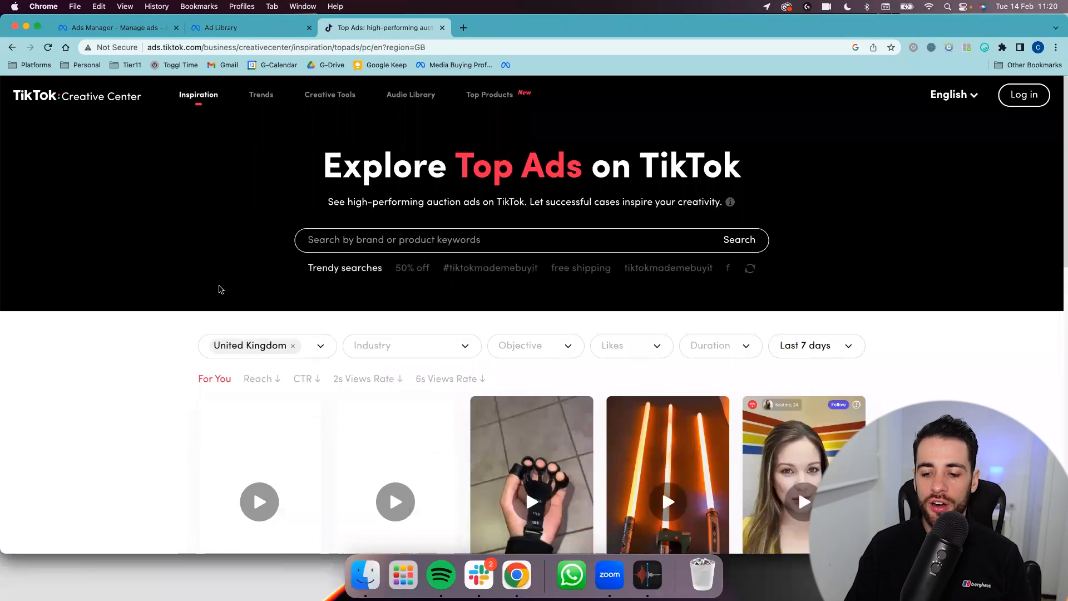
# Search TikTok's top ads for 'protein supplement'
pyautogui.scroll(-10, 220, 286)
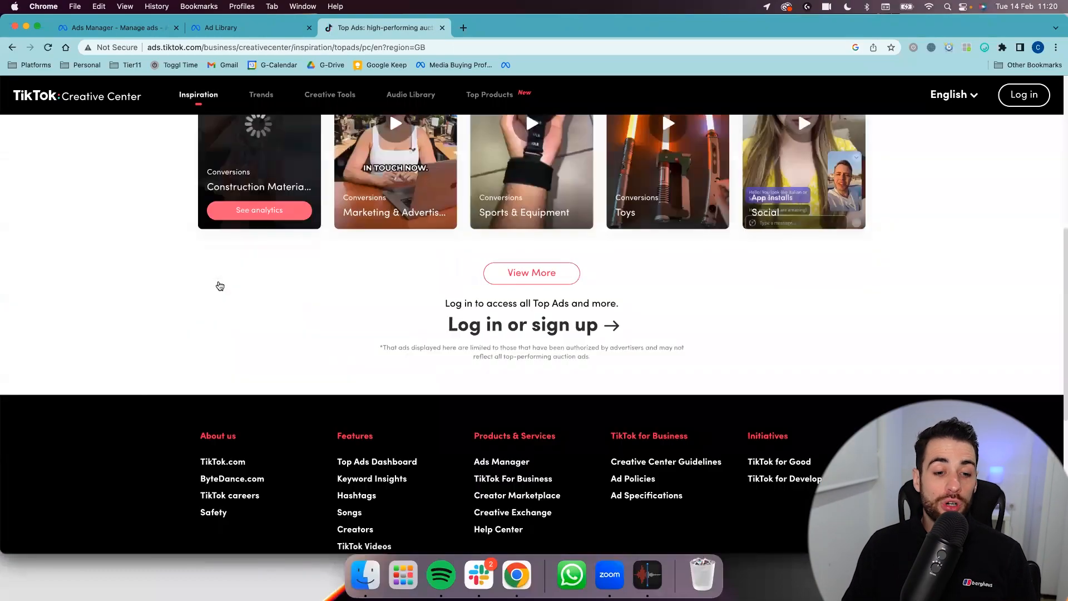
pyautogui.scroll(7, 220, 285)
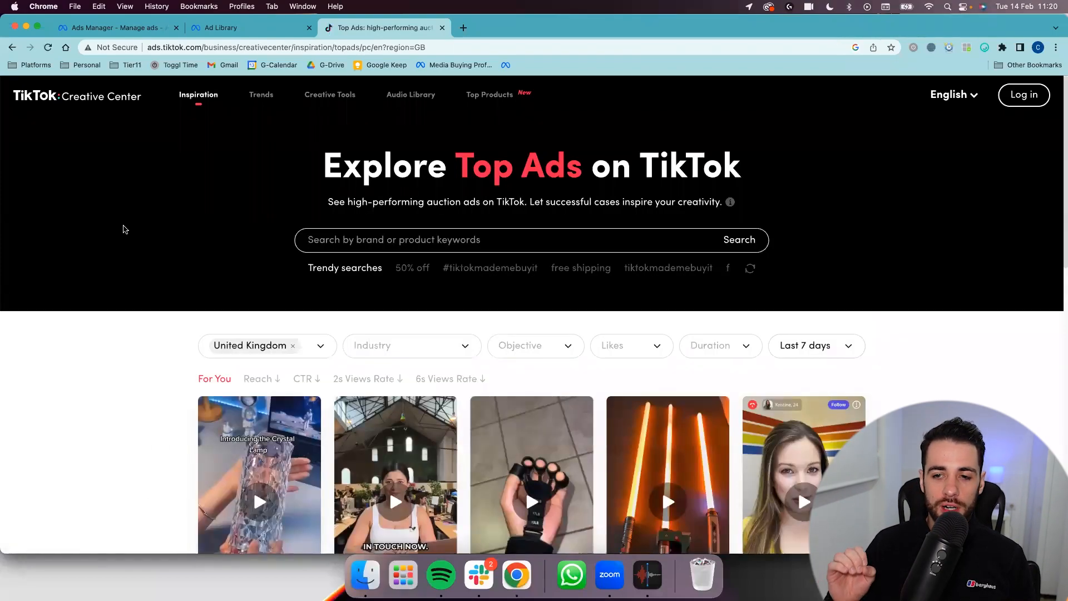
pyautogui.click(507, 241)
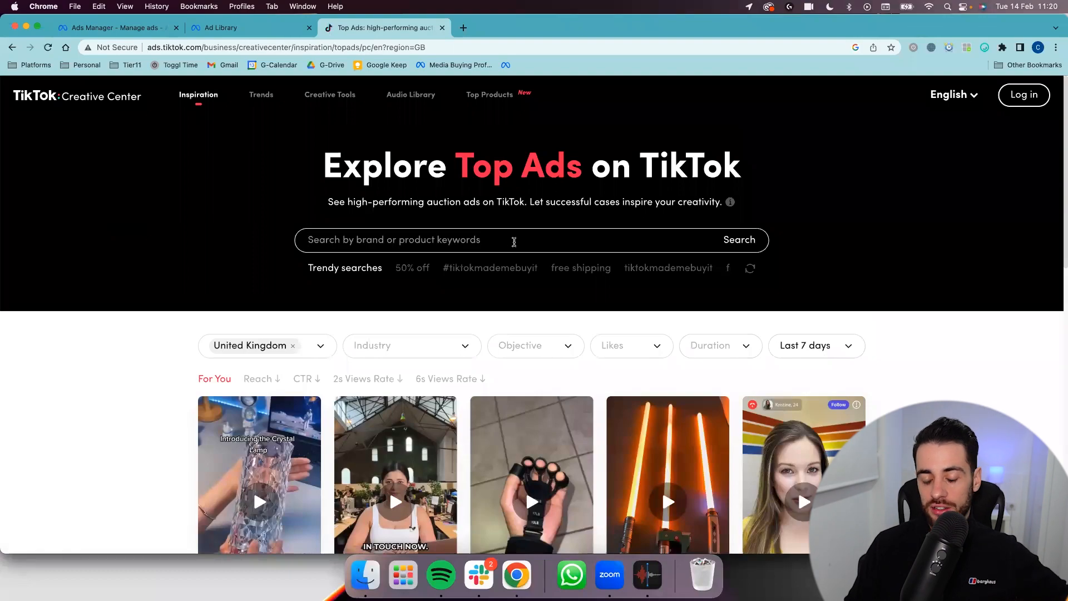
pyautogui.write('pro')
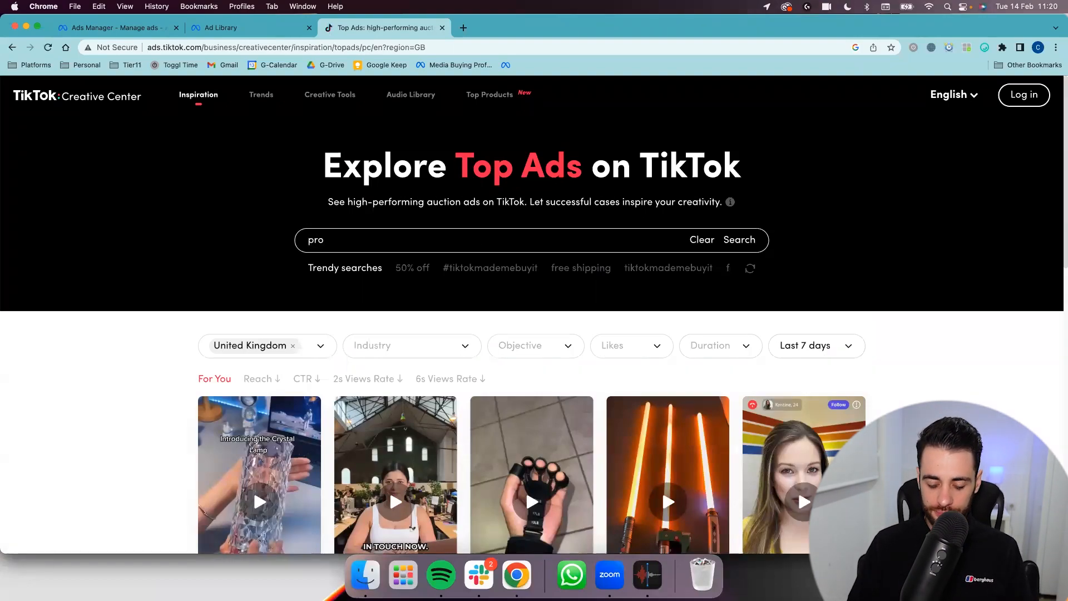
pyautogui.write('tein supplement')
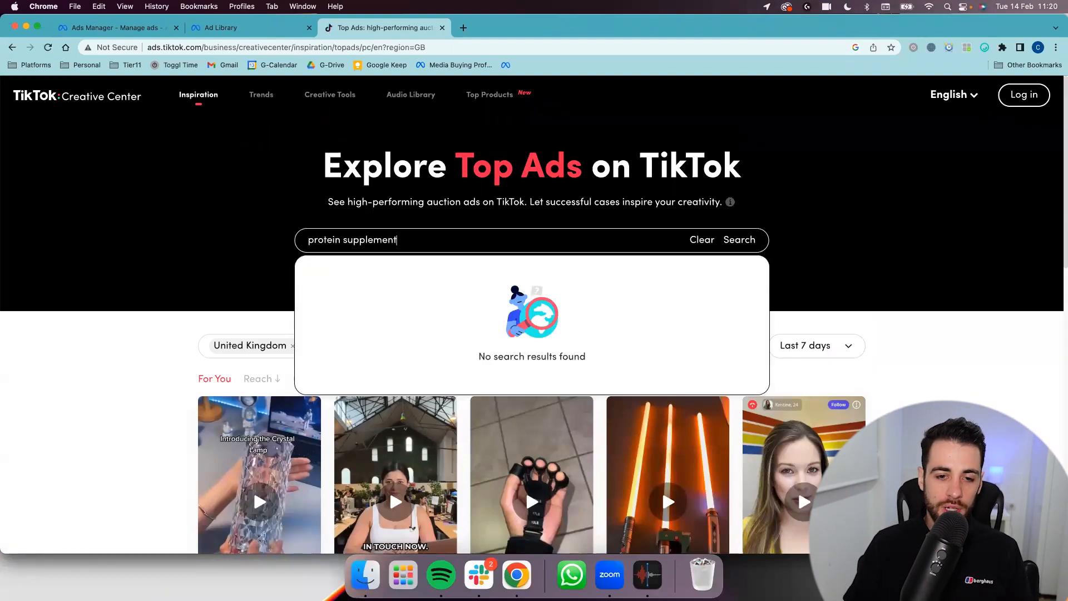
pyautogui.press('Return')
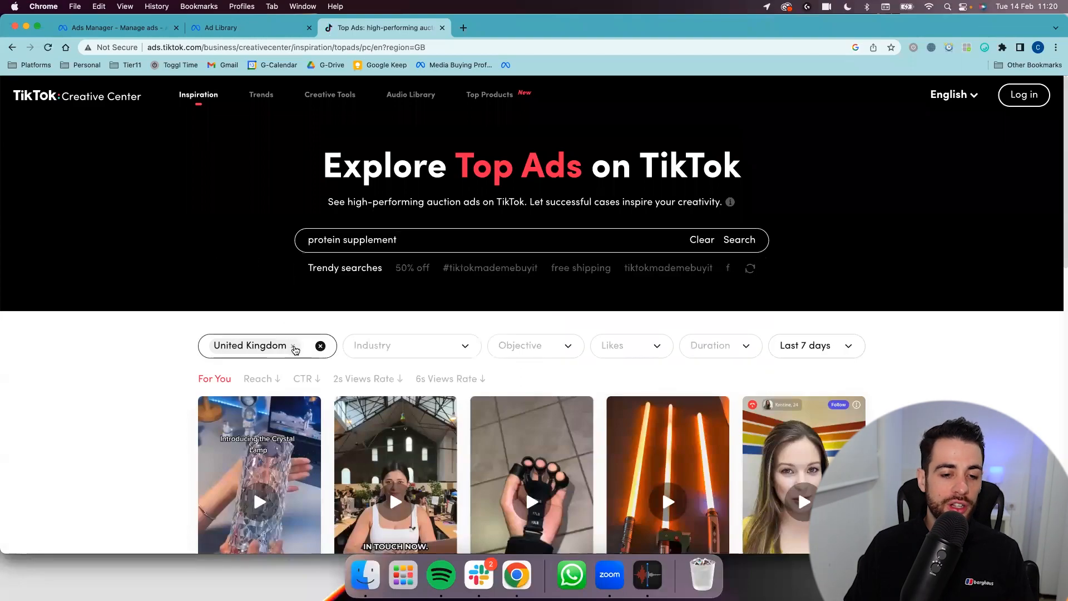
# Limit the region to United States only and the date range to Last 180 days
pyautogui.click(296, 347)
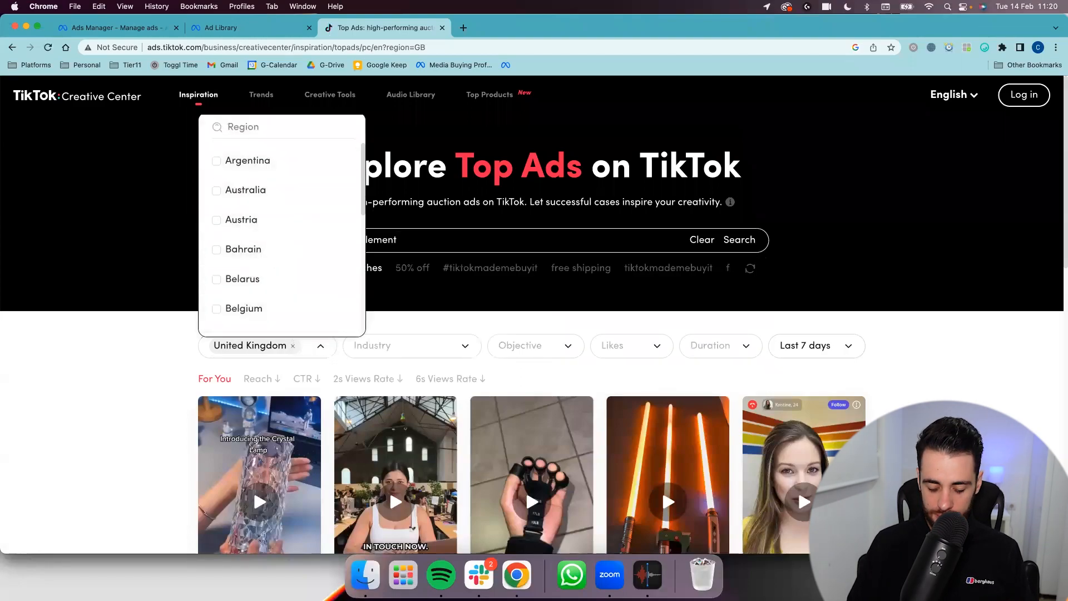
pyautogui.write('united')
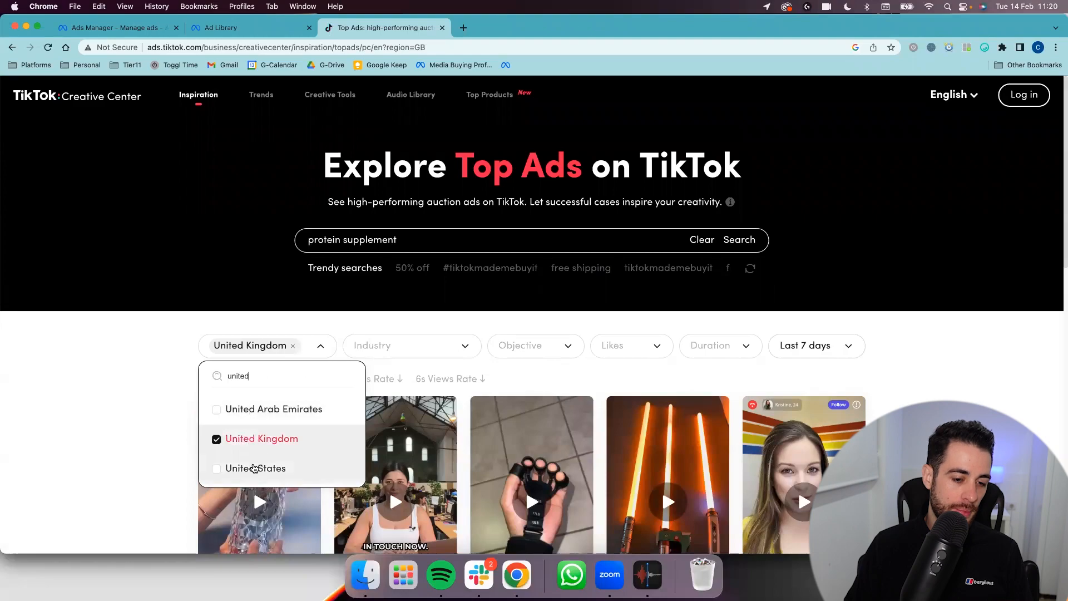
pyautogui.click(241, 468)
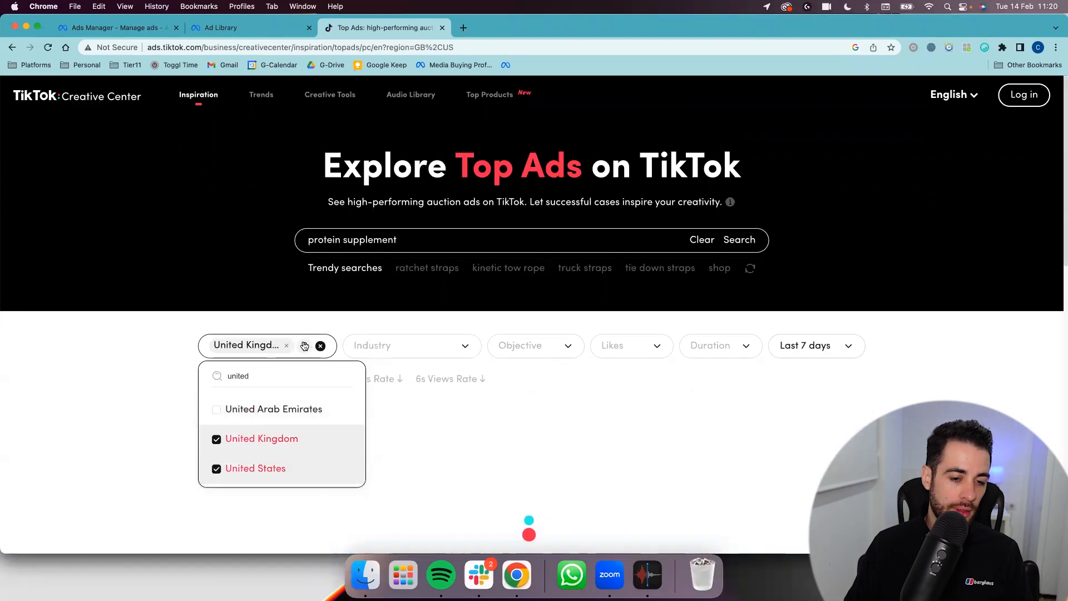
pyautogui.click(286, 347)
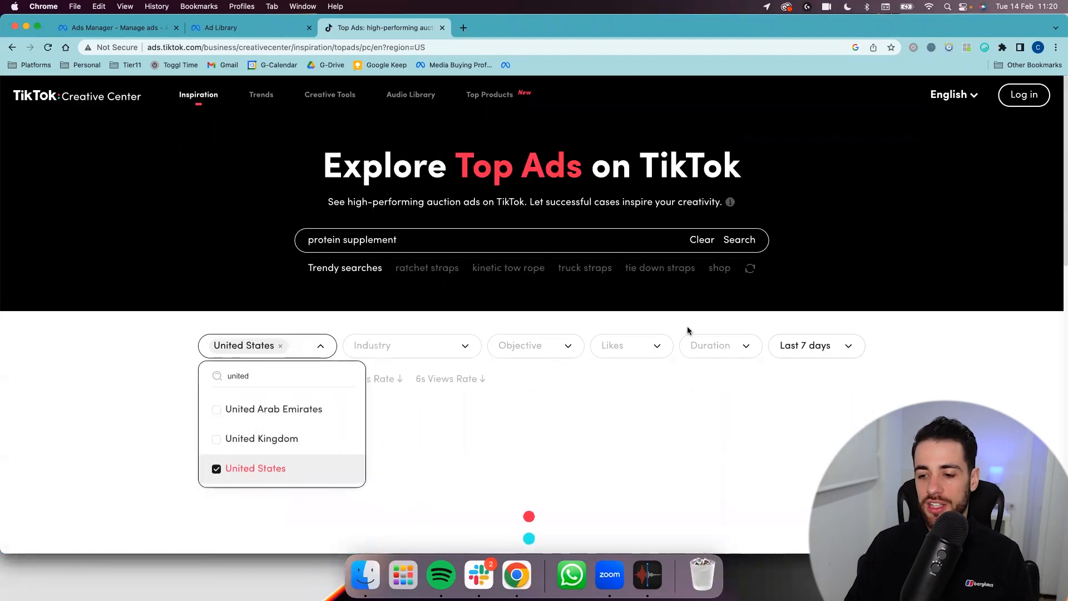
pyautogui.click(816, 345)
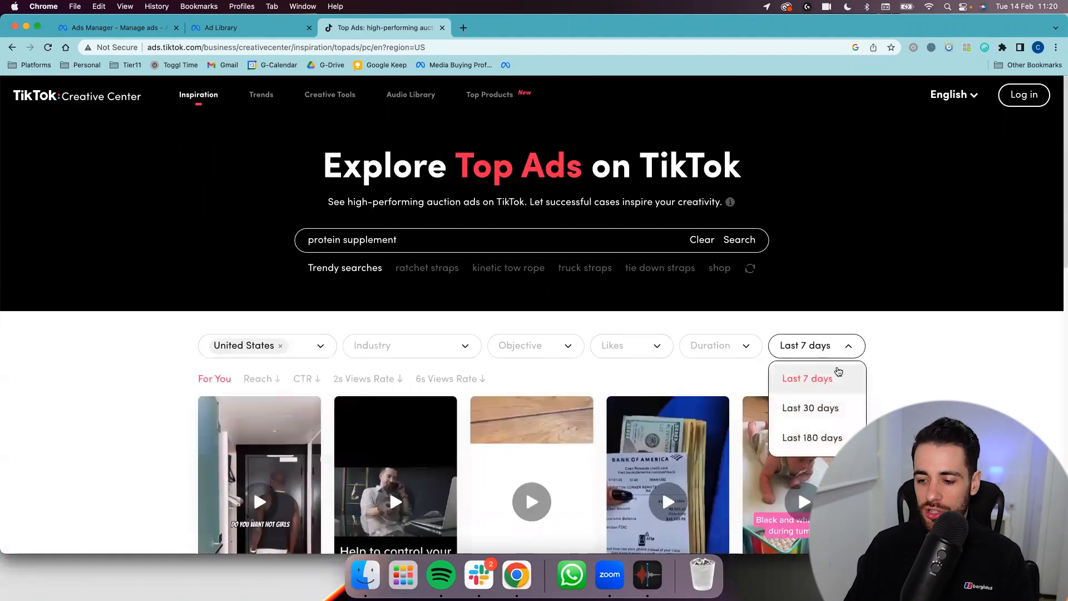
pyautogui.click(812, 436)
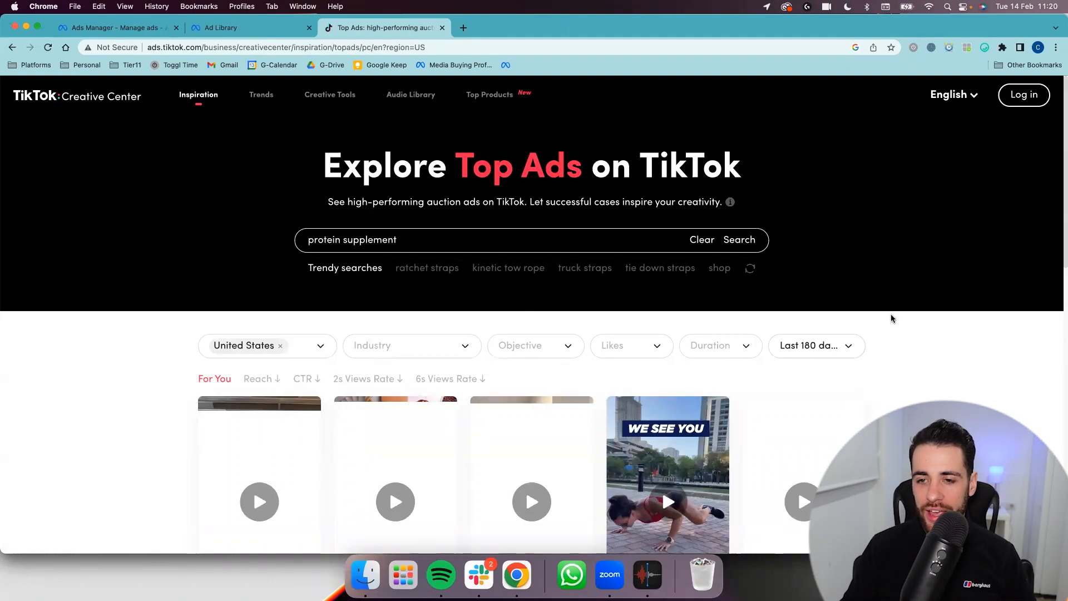
pyautogui.scroll(-2, 925, 322)
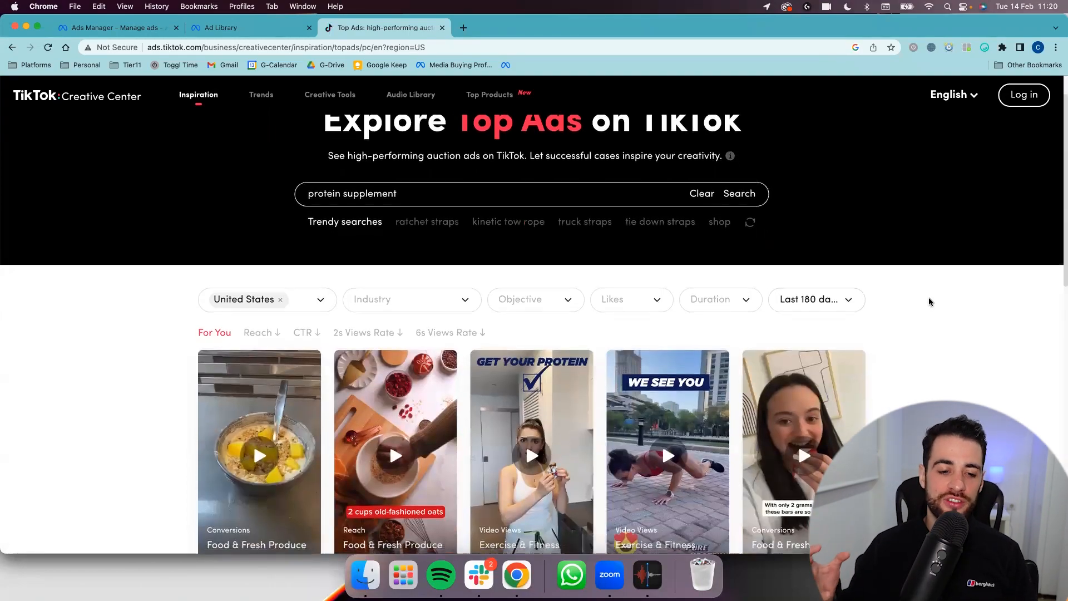
pyautogui.scroll(-5, 965, 308)
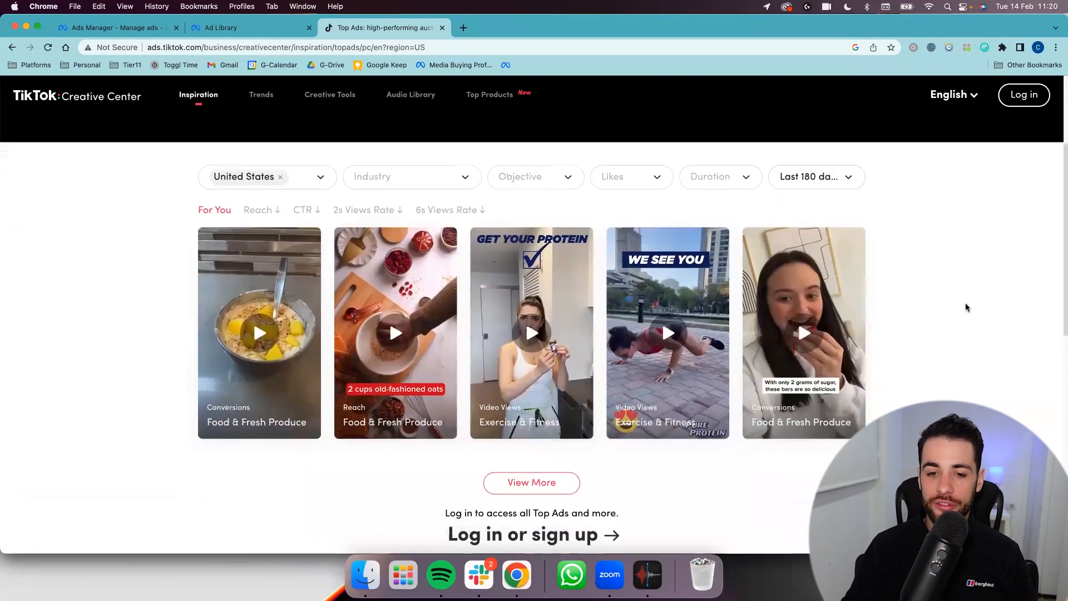